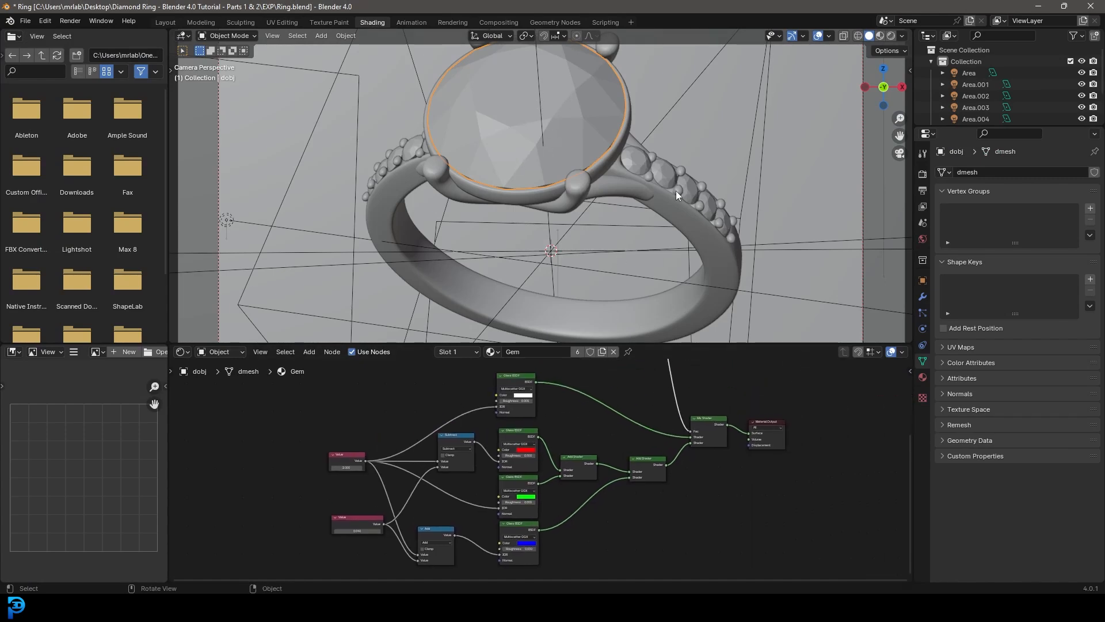
- Select the ring band in the finished ring file and preview the whole scene in rendered shading
{"action": "left_click", "coordinate": [675, 212]}
{"action": "key", "text": "Home"}
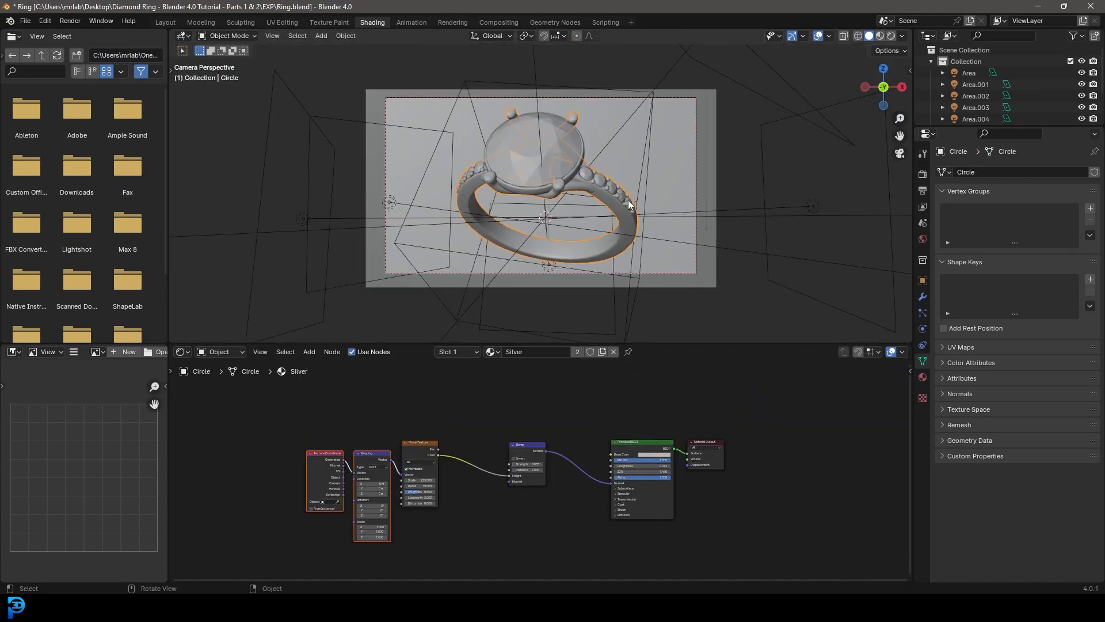
{"action": "key", "text": "z"}
{"action": "left_click", "coordinate": [640, 144]}
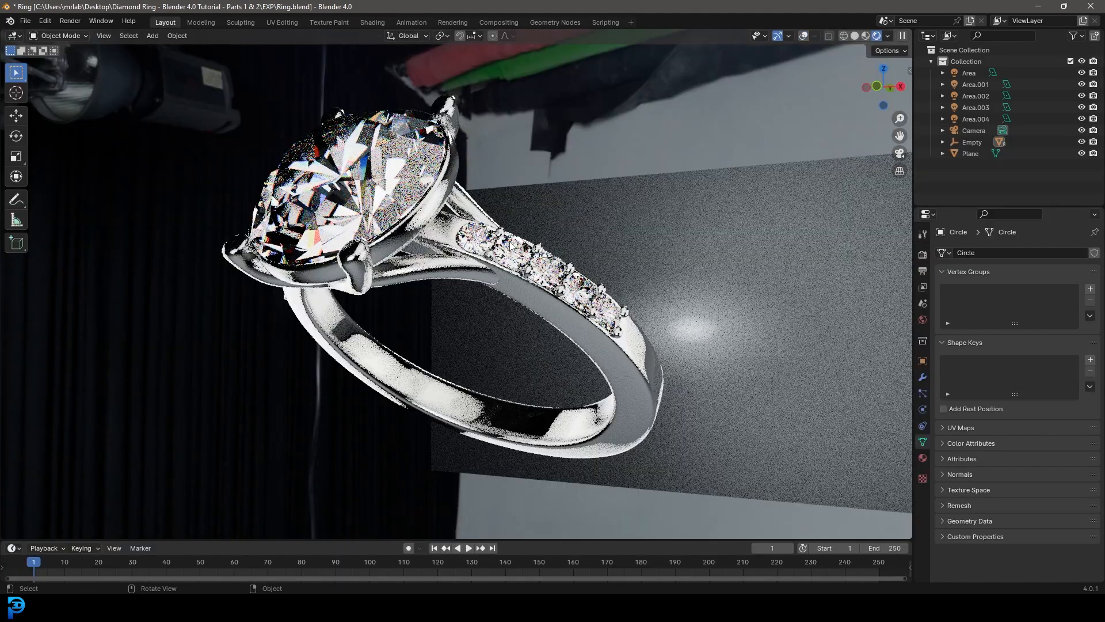
- In the tutorial ring scene, look through the camera and set the render engine to Cycles on GPU Compute
{"action": "key", "text": "KP_0"}
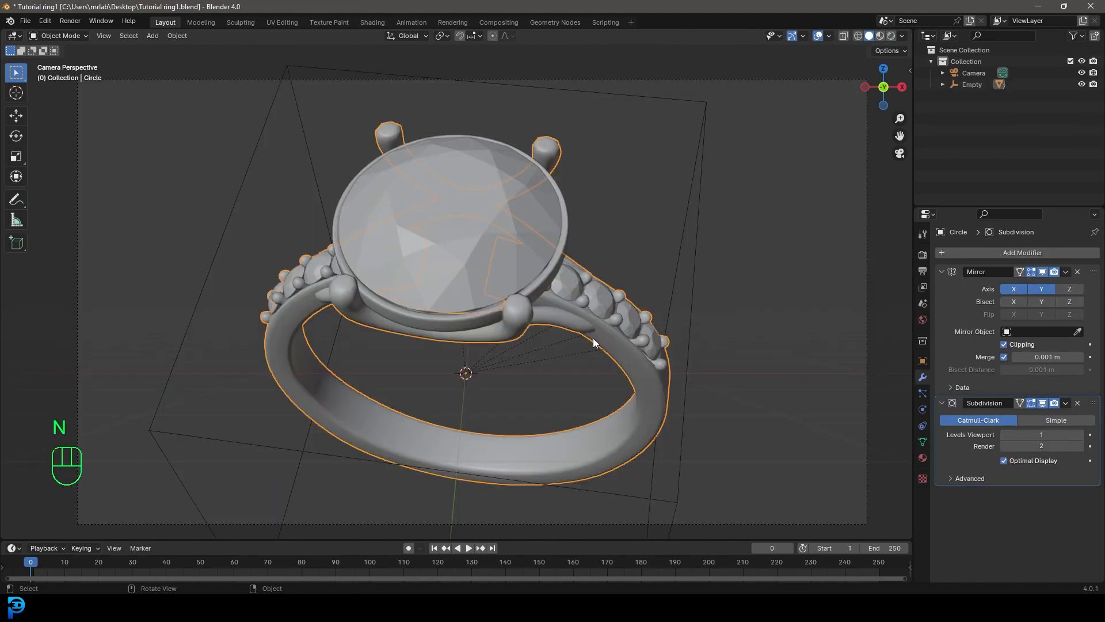
{"action": "scroll", "coordinate": [526, 336], "scroll_direction": "down", "scroll_amount": 2}
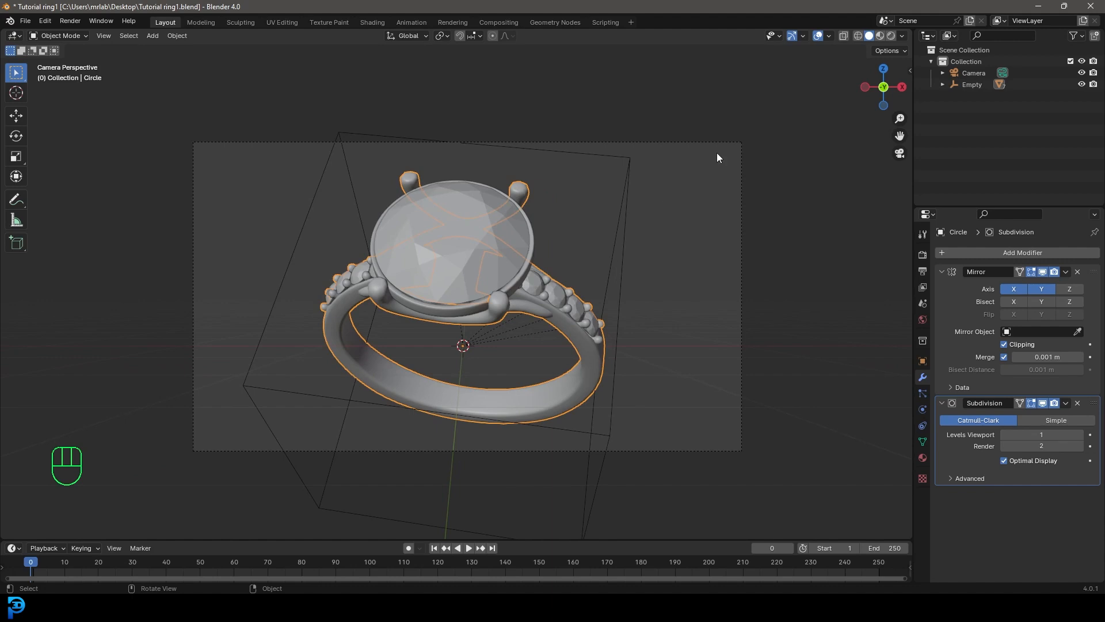
{"action": "left_click", "coordinate": [923, 255]}
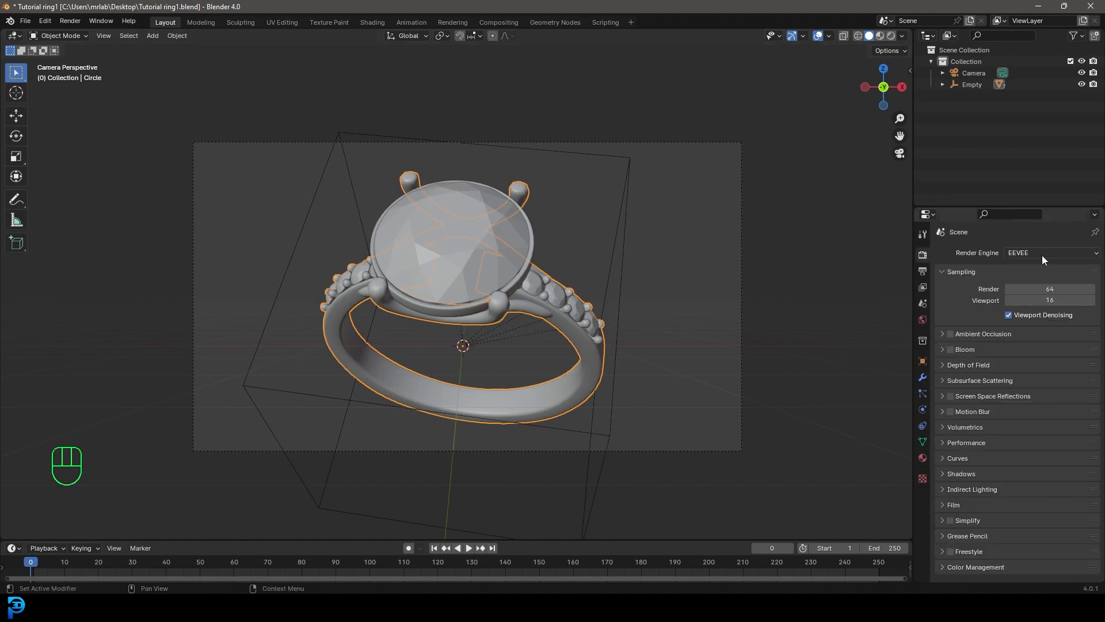
{"action": "left_click", "coordinate": [1041, 255]}
{"action": "left_click", "coordinate": [1027, 292]}
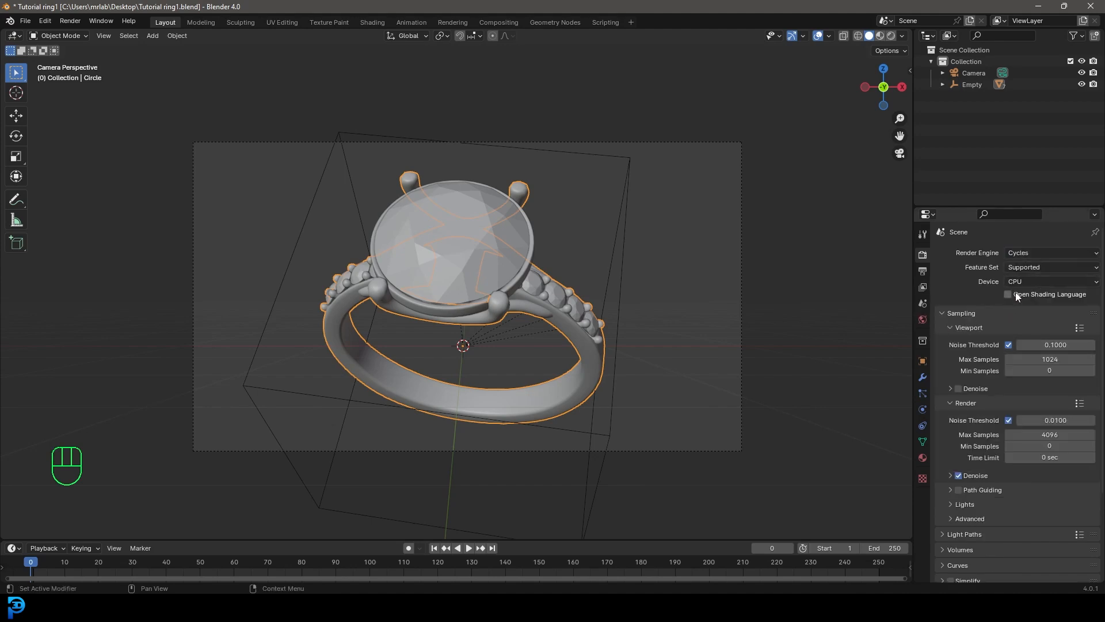
{"action": "left_click", "coordinate": [1028, 281]}
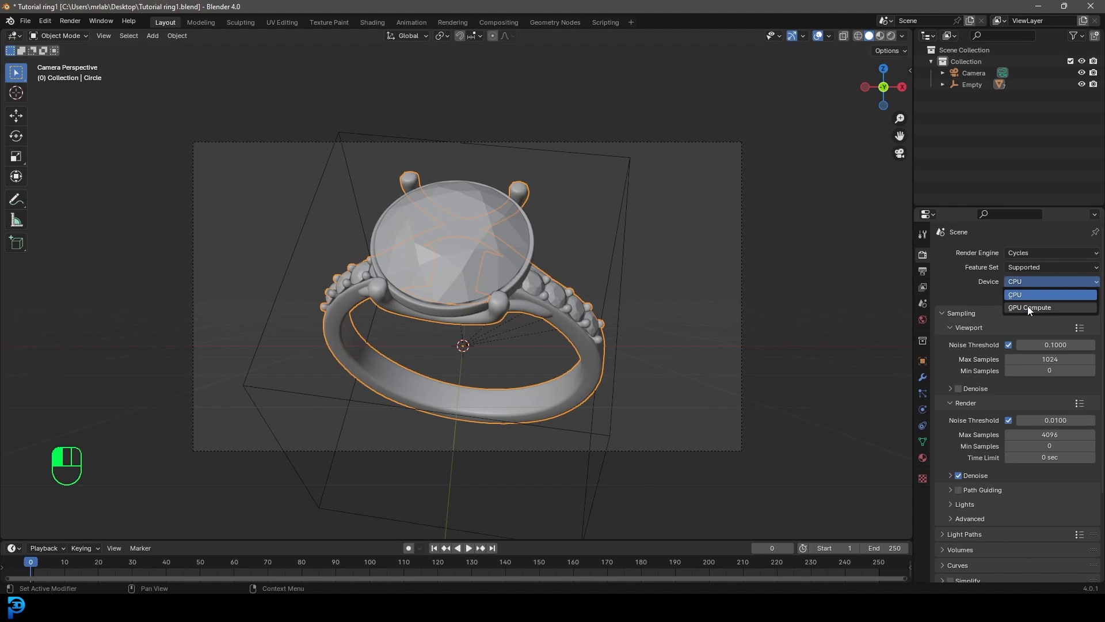
{"action": "left_click", "coordinate": [1026, 306]}
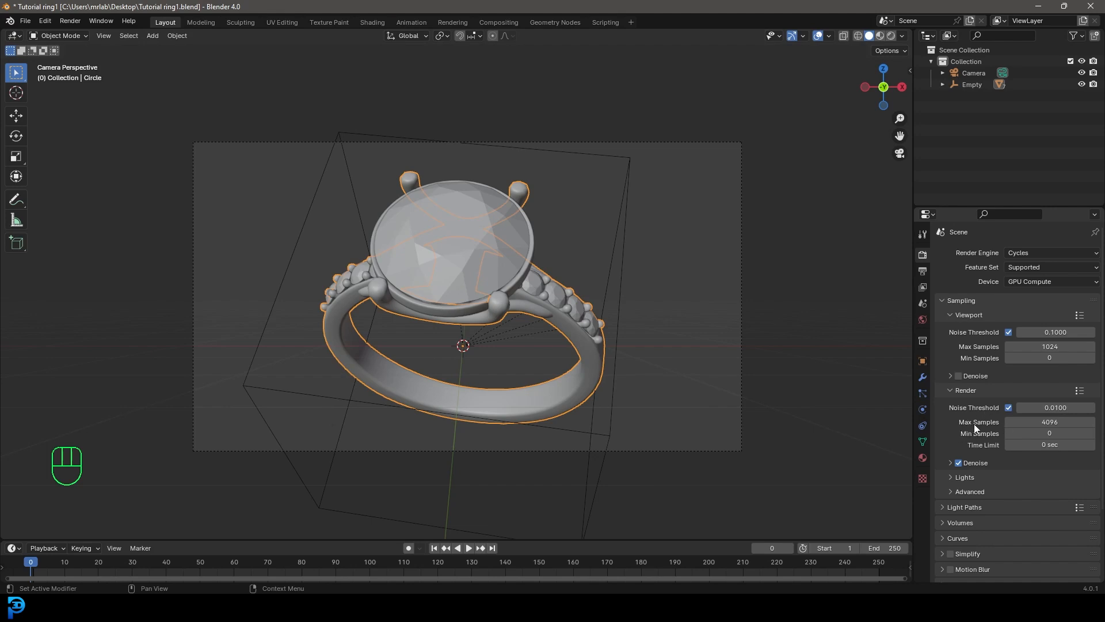
- Set the render Max Samples to 50
{"action": "left_click", "coordinate": [1047, 422]}
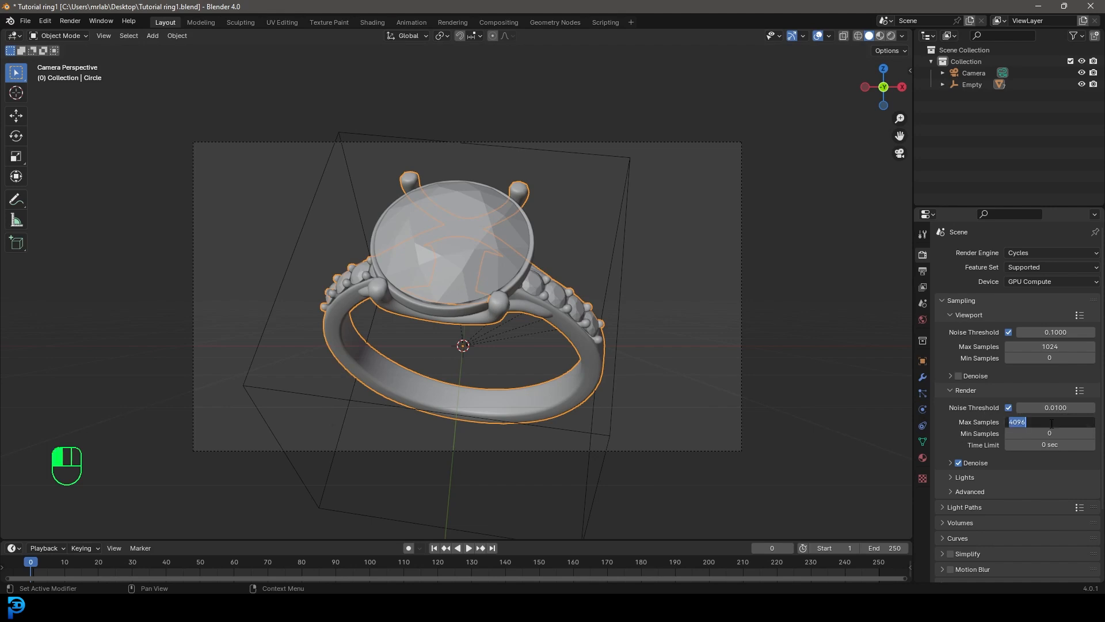
{"action": "type", "text": "50"}
{"action": "key", "text": "Return"}
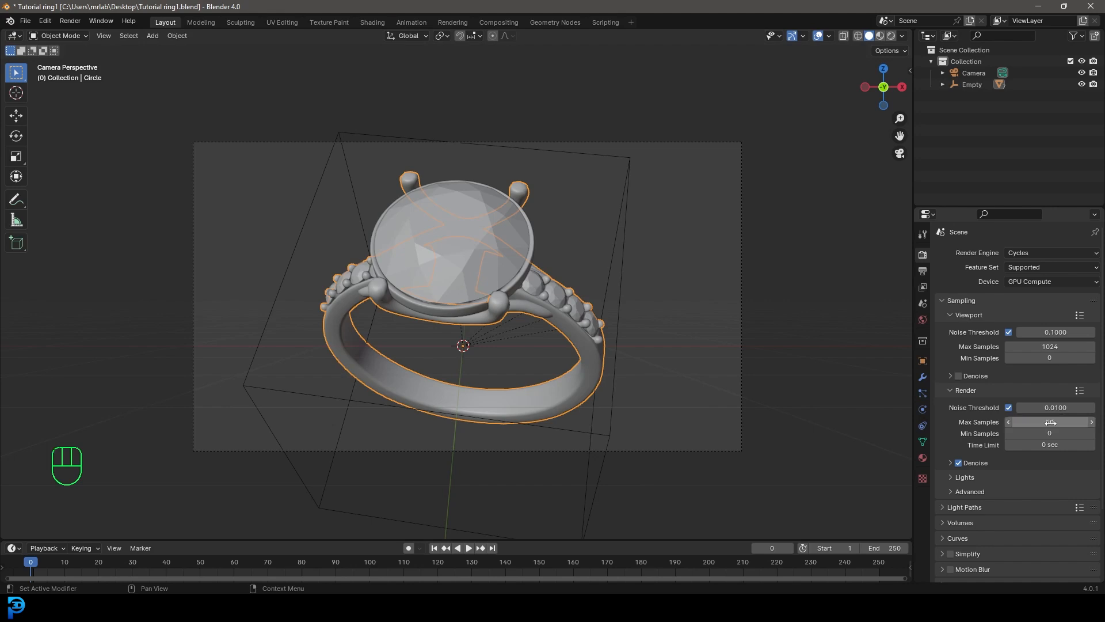
{"action": "scroll", "coordinate": [530, 281], "scroll_direction": "up", "scroll_amount": 2}
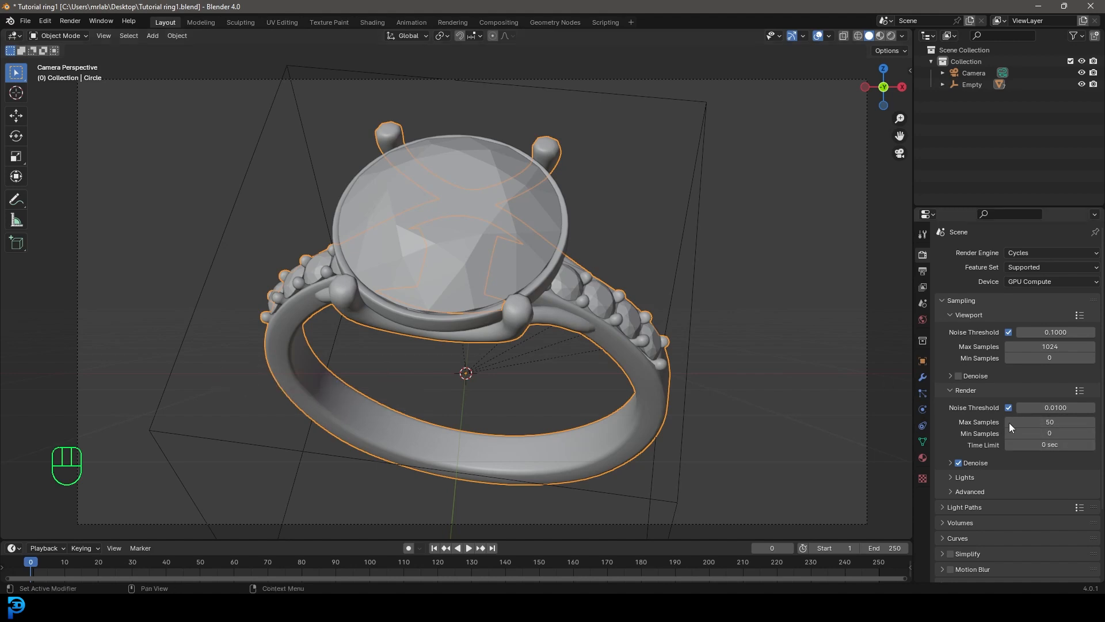
{"action": "scroll", "coordinate": [516, 278], "scroll_direction": "down", "scroll_amount": 2}
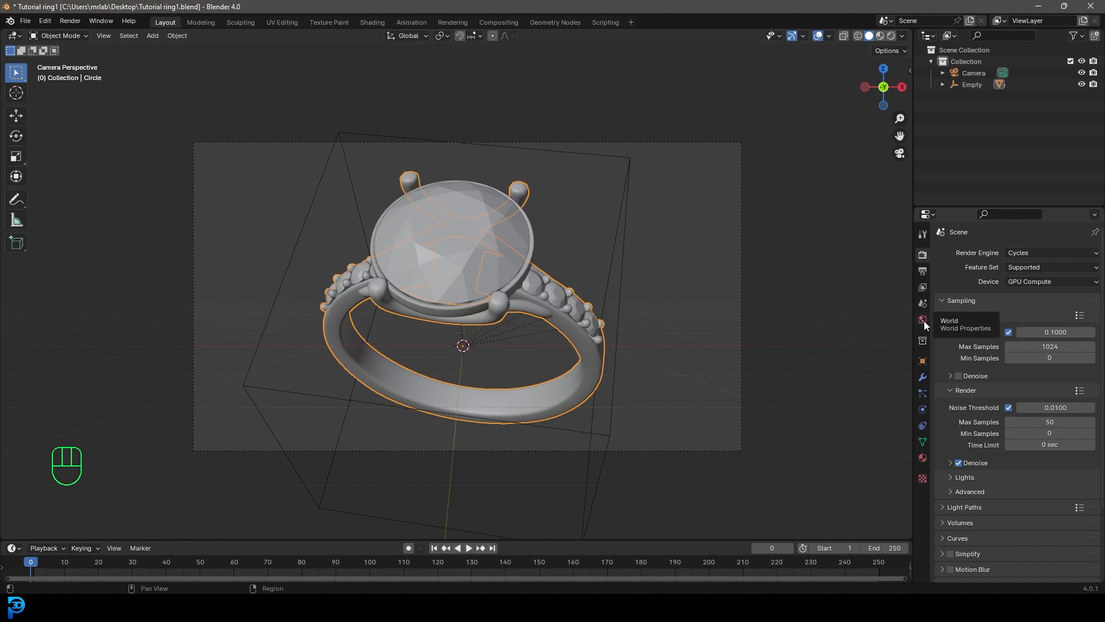
- Set the world background colour to black
{"action": "left_click", "coordinate": [923, 320]}
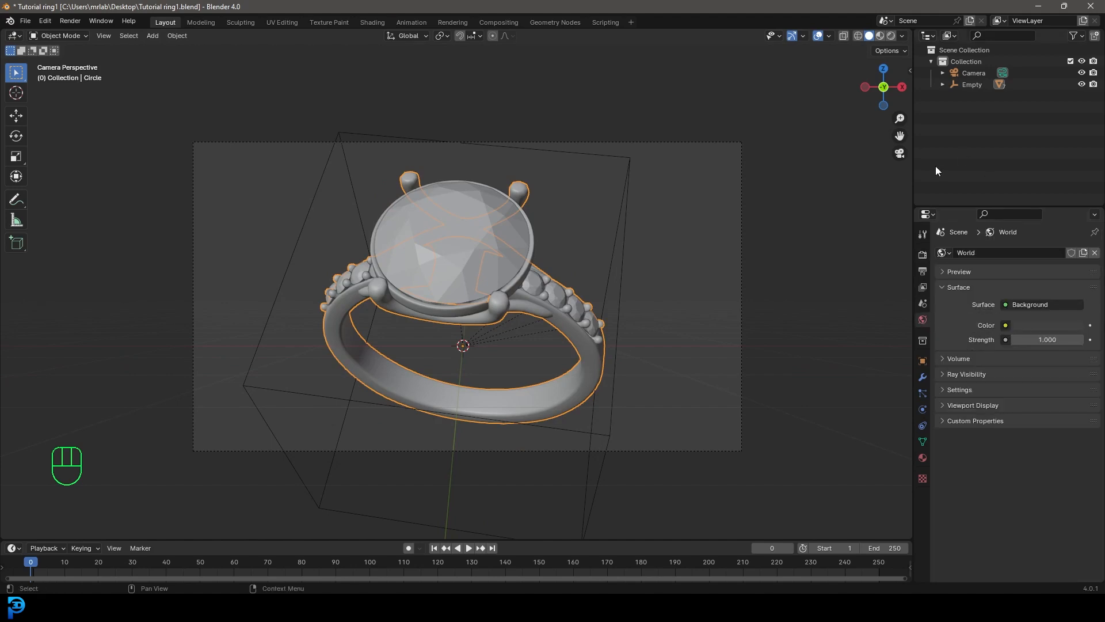
{"action": "left_click", "coordinate": [1035, 325]}
{"action": "left_click_drag", "start_coordinate": [1075, 222], "coordinate": [1075, 246]}
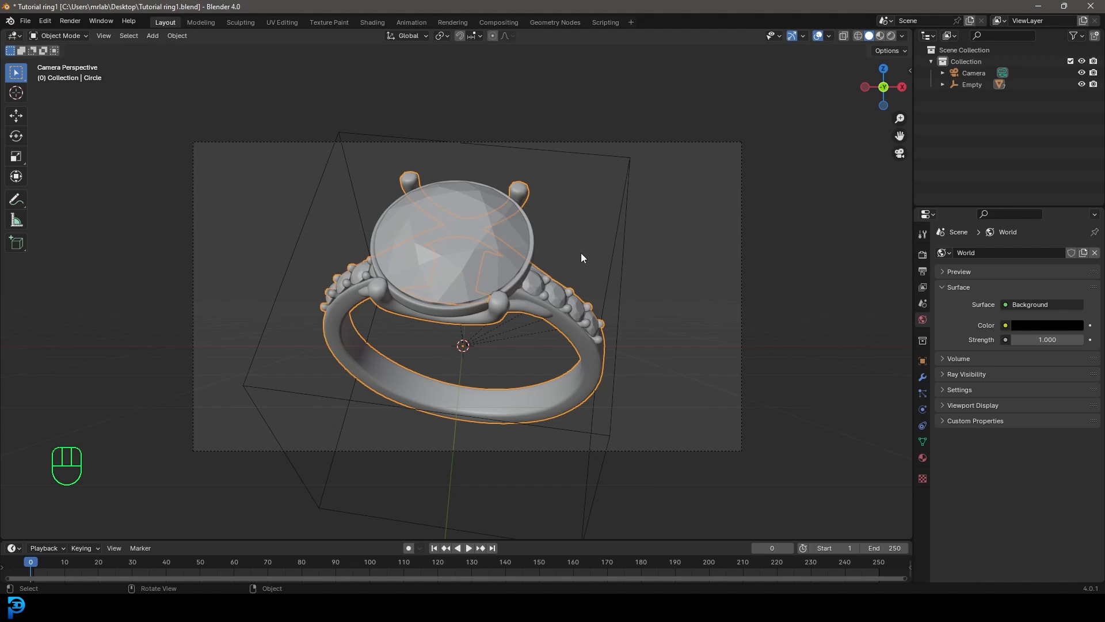
- Add an area light and move it straight up along Z to a spot above the ring
{"action": "key", "text": "shift+a"}
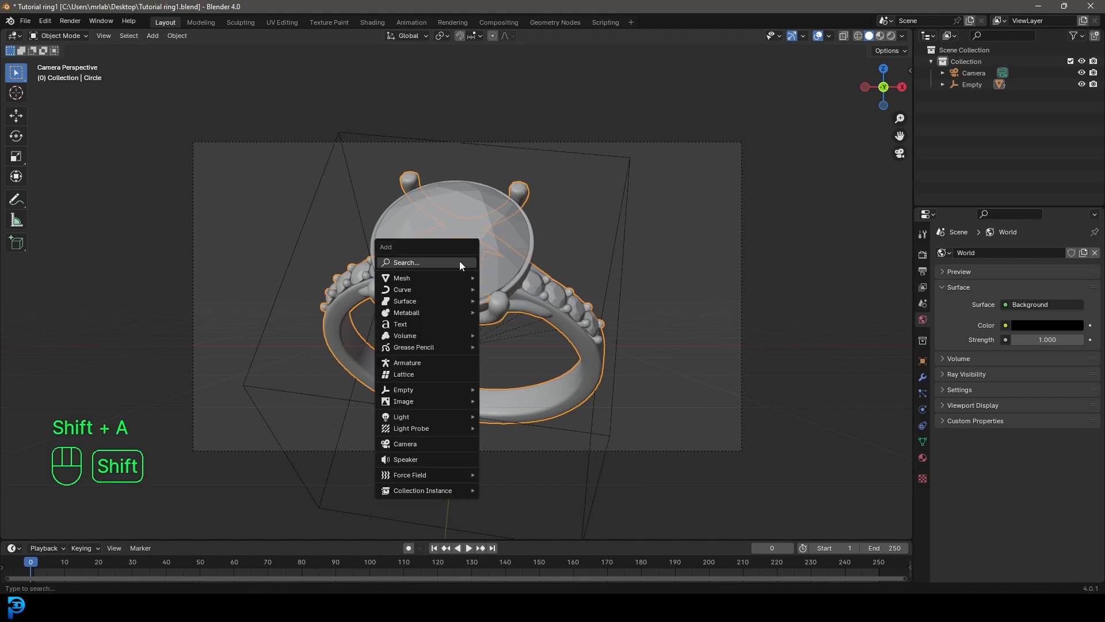
{"action": "mouse_move", "coordinate": [415, 416]}
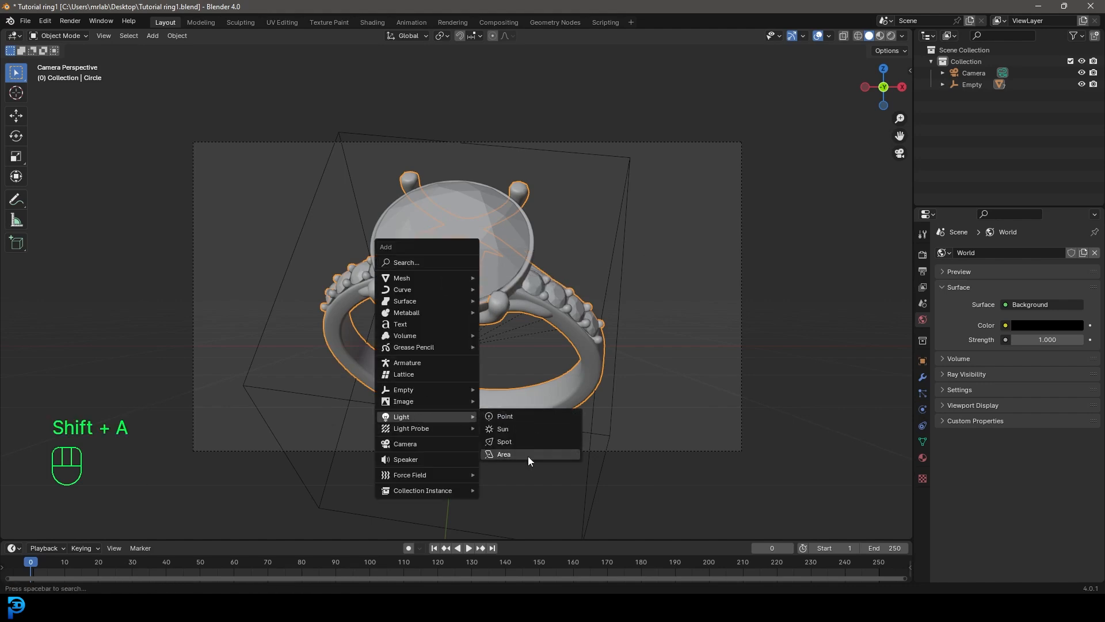
{"action": "left_click", "coordinate": [536, 454]}
{"action": "key", "text": "g"}
{"action": "key", "text": "z"}
{"action": "left_click", "coordinate": [523, 216]}
- Set the power of the overhead area light to 120 W
{"action": "left_click", "coordinate": [921, 409]}
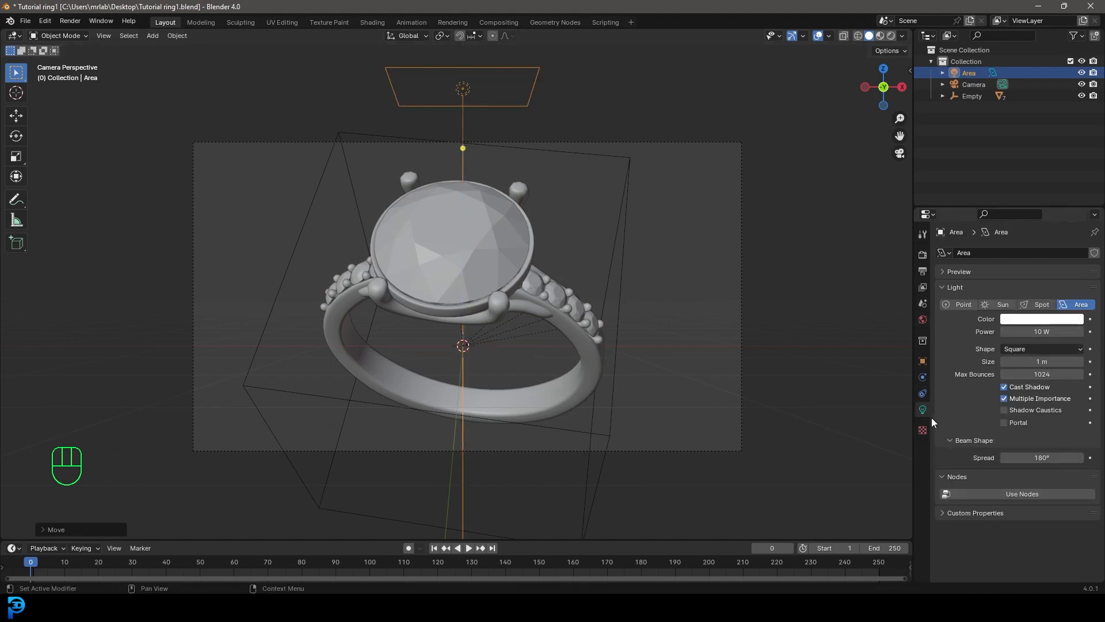
{"action": "left_click", "coordinate": [1020, 329]}
{"action": "type", "text": "120"}
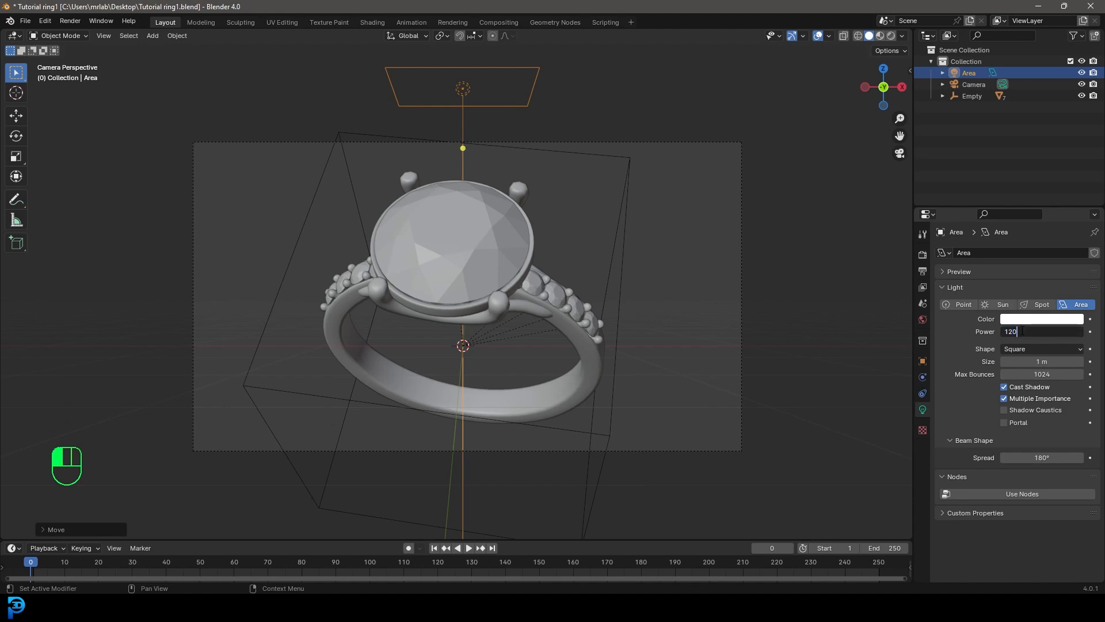
{"action": "key", "text": "Return"}
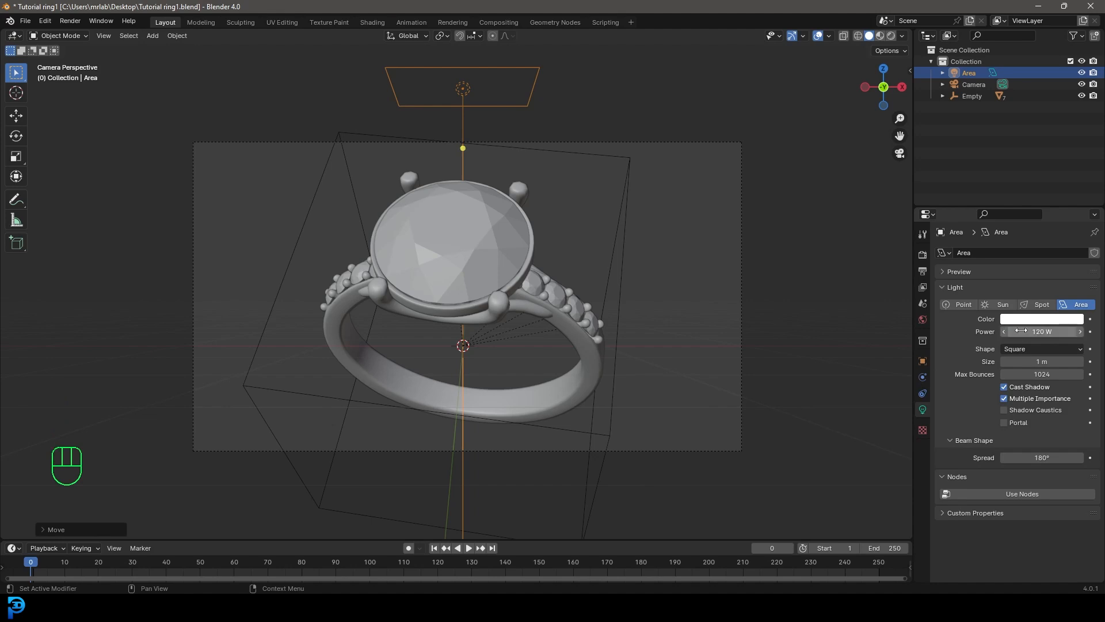
- Switch the viewport to rendered shading and draw a render region around the camera frame
{"action": "key", "text": "z"}
{"action": "key", "text": "8"}
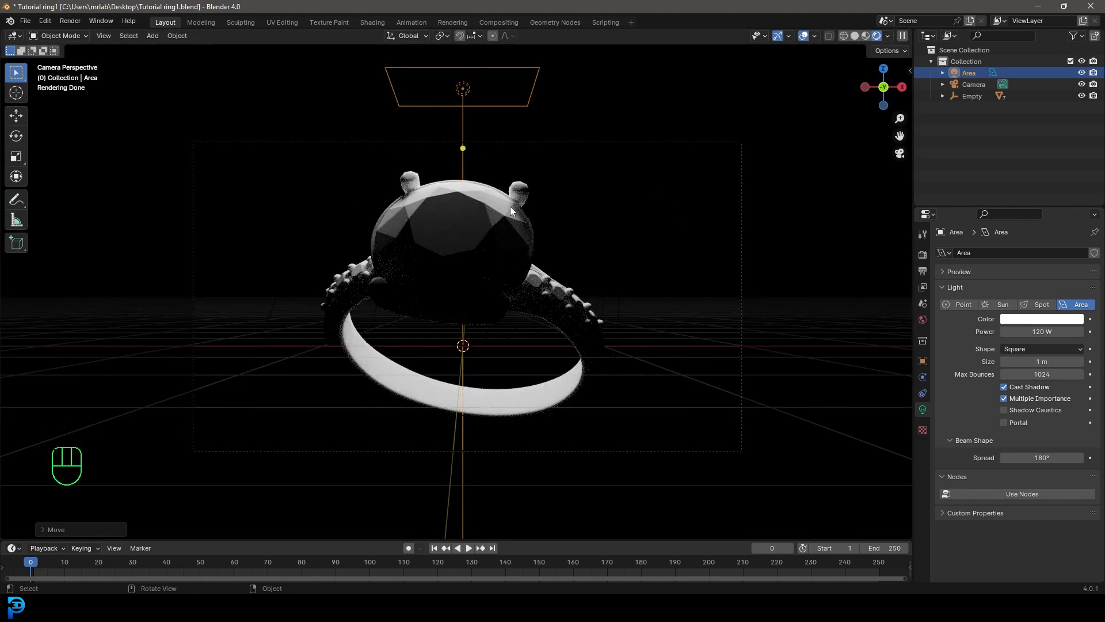
{"action": "key", "text": "ctrl+b"}
{"action": "left_click_drag", "start_coordinate": [163, 111], "coordinate": [784, 501]}
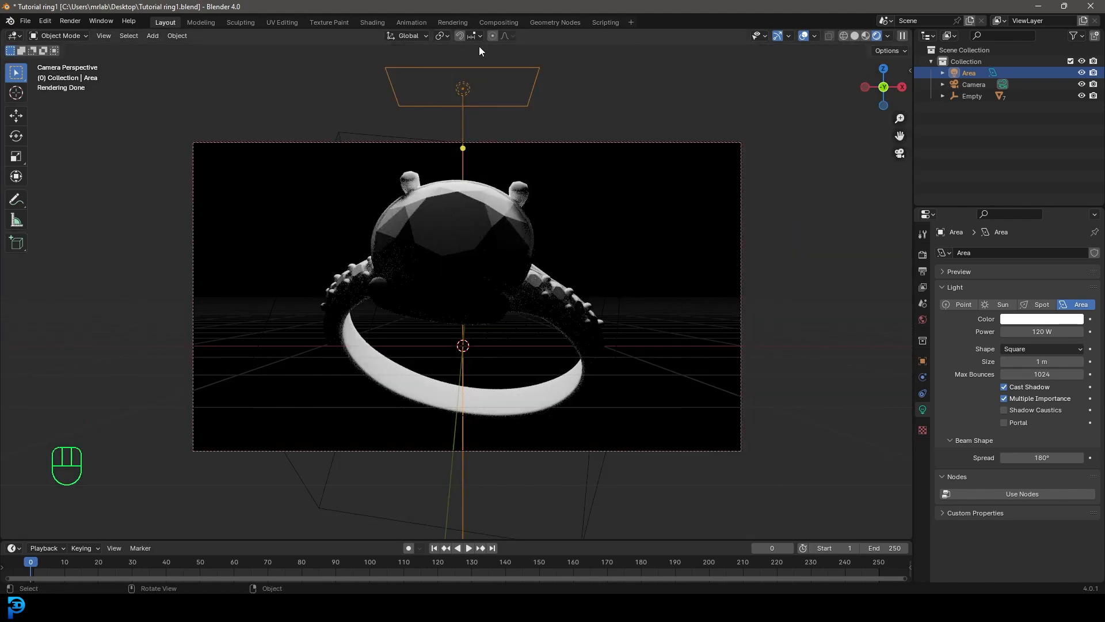
- Set the size of the overhead area light to 2 m
{"action": "left_click_drag", "start_coordinate": [1030, 362], "coordinate": [1034, 361]}
{"action": "left_click", "coordinate": [1042, 362]}
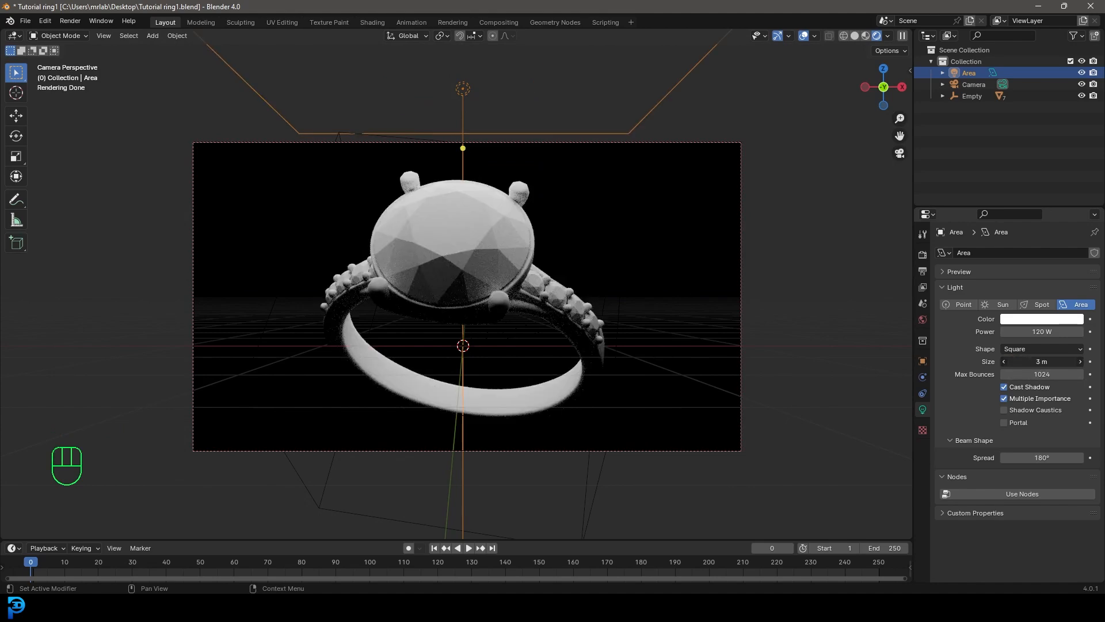
{"action": "type", "text": "2"}
{"action": "key", "text": "Return"}
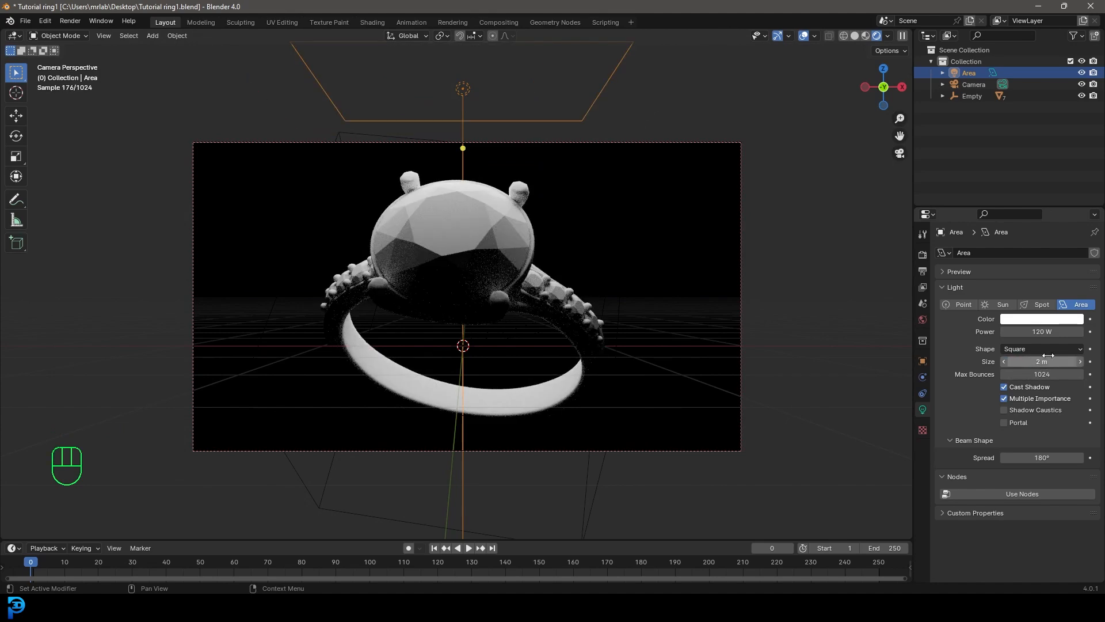
- Duplicate the overhead area light and place the copy beside the ring's right side, rotated to face the ring
{"action": "scroll", "coordinate": [679, 319], "scroll_direction": "down", "scroll_amount": 2}
{"action": "key", "text": "shift+d"}
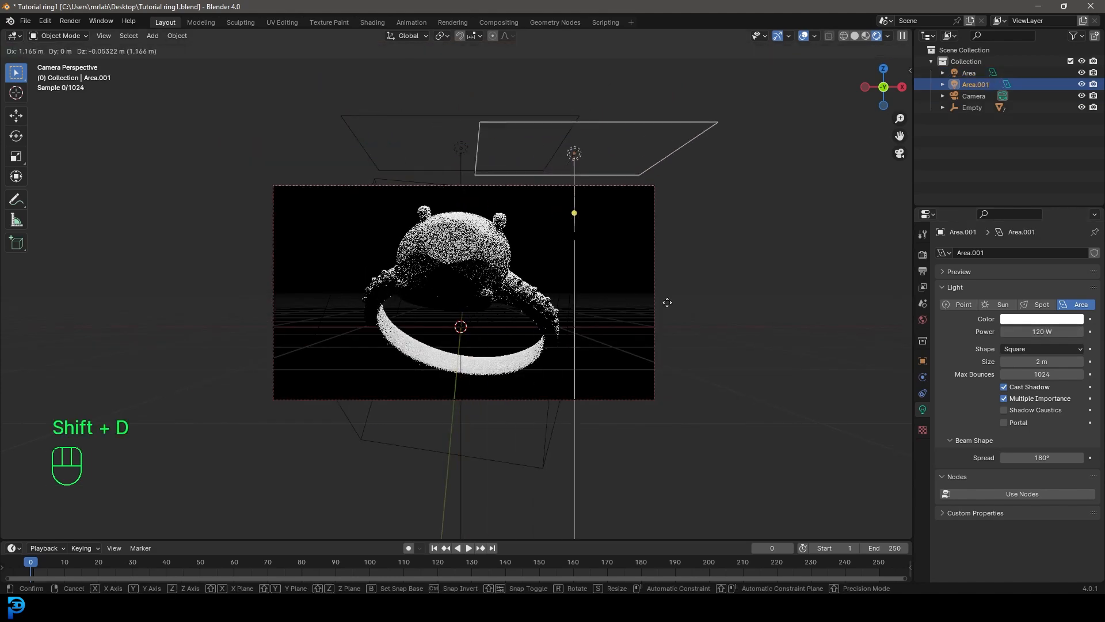
{"action": "left_click", "coordinate": [769, 369]}
{"action": "key", "text": "r"}
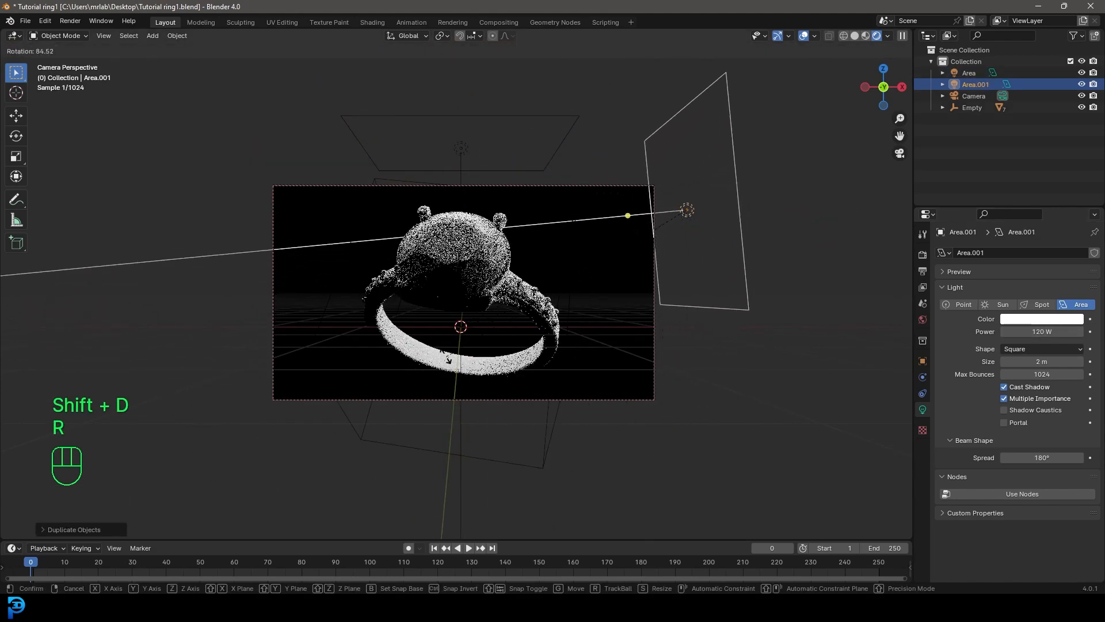
{"action": "left_click", "coordinate": [447, 362]}
{"action": "key", "text": "g"}
{"action": "left_click", "coordinate": [615, 386]}
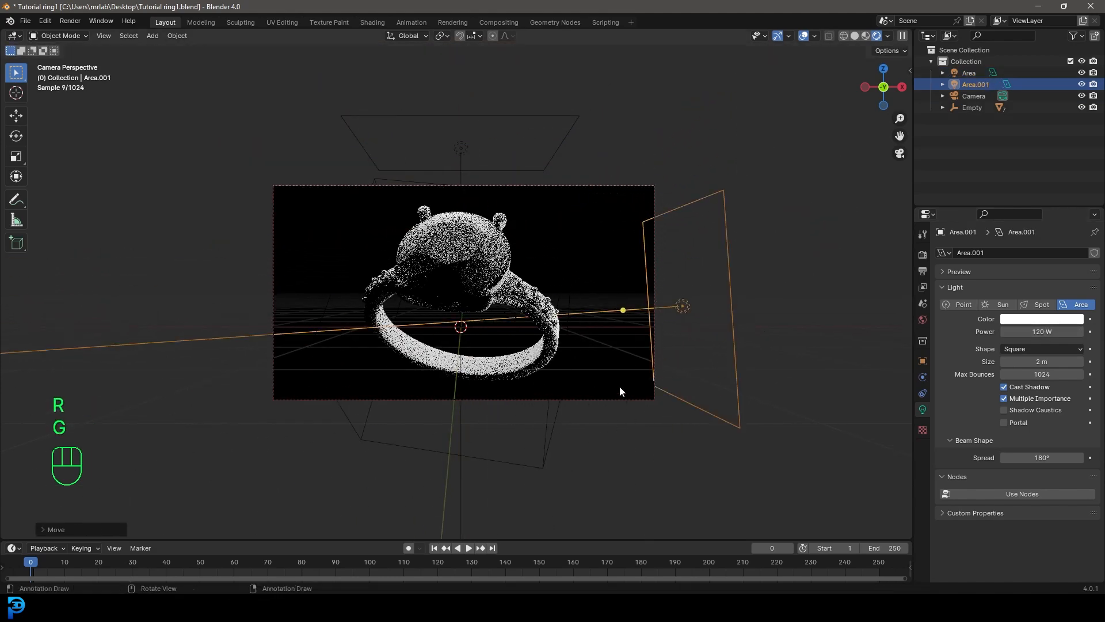
- From the top view in solid shading, duplicate the right side light and place the copy behind the ring, angled toward it
{"action": "key", "text": "KP_7"}
{"action": "scroll", "coordinate": [553, 301], "scroll_direction": "up", "scroll_amount": 3}
{"action": "key", "text": "z"}
{"action": "left_click", "coordinate": [654, 308]}
{"action": "middle_click_drag", "start_coordinate": [535, 263], "coordinate": [577, 379], "text": "shift"}
{"action": "key", "text": "shift+d"}
{"action": "key", "text": "r"}
{"action": "left_click", "coordinate": [578, 225]}
- Set the power of the area light behind the ring to 220 W
{"action": "left_click", "coordinate": [1039, 331]}
{"action": "type", "text": "1"}
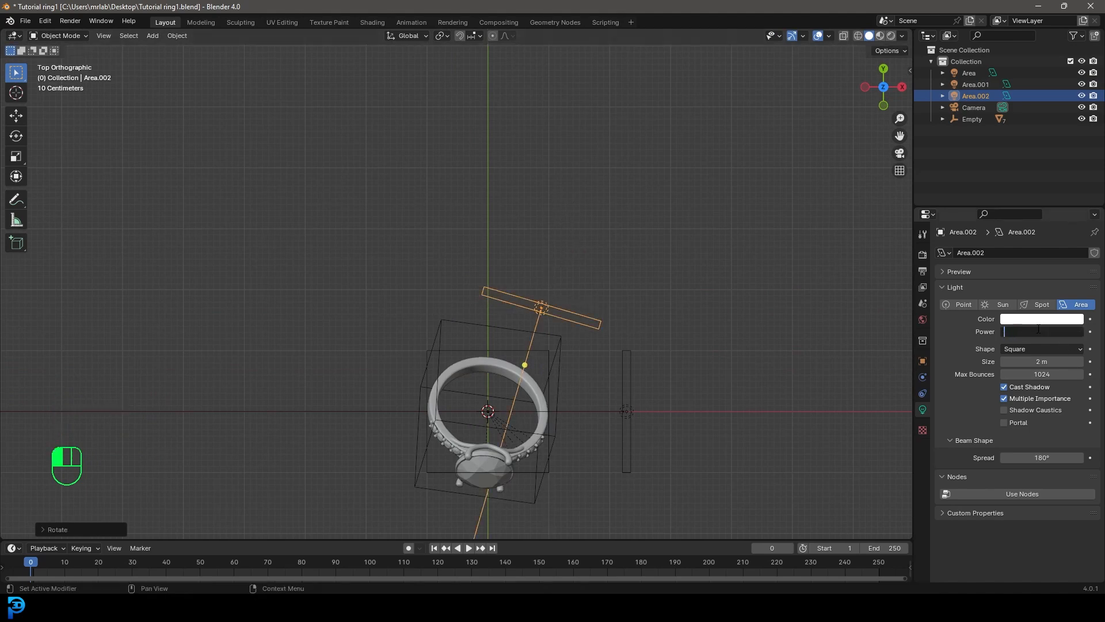
{"action": "key", "text": "BackSpace"}
{"action": "type", "text": "220"}
{"action": "key", "text": "Return"}
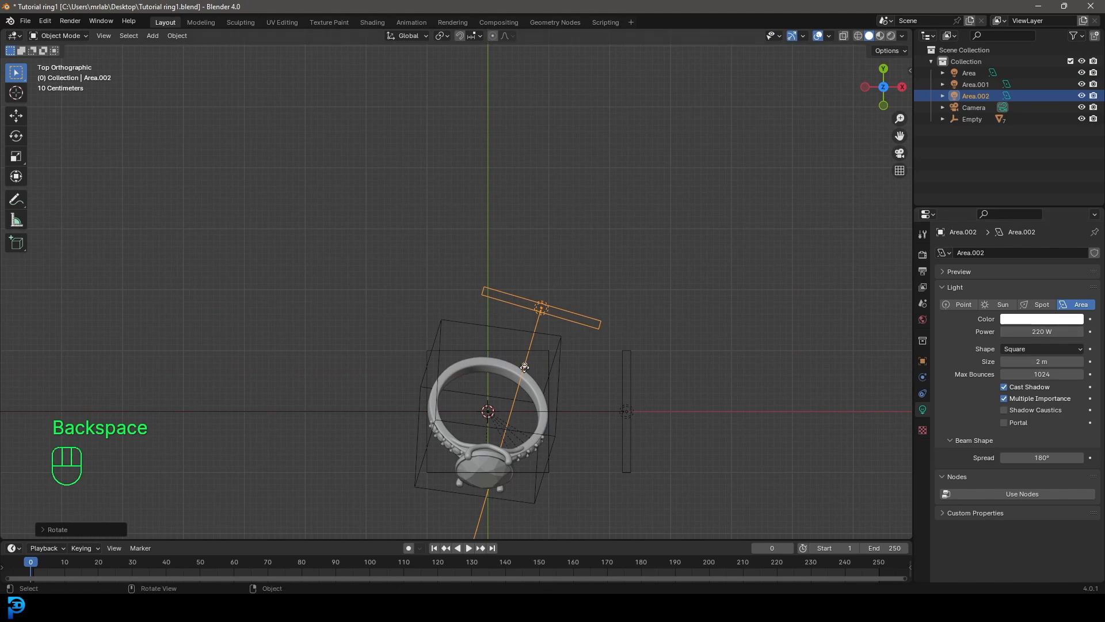
- Duplicate the rear area light to the ring's back left, angle it toward the ring, and preview the lighting through the camera
{"action": "scroll", "coordinate": [453, 270], "scroll_direction": "up", "scroll_amount": 2}
{"action": "key", "text": "shift+d"}
{"action": "left_click", "coordinate": [453, 437]}
{"action": "key", "text": "r"}
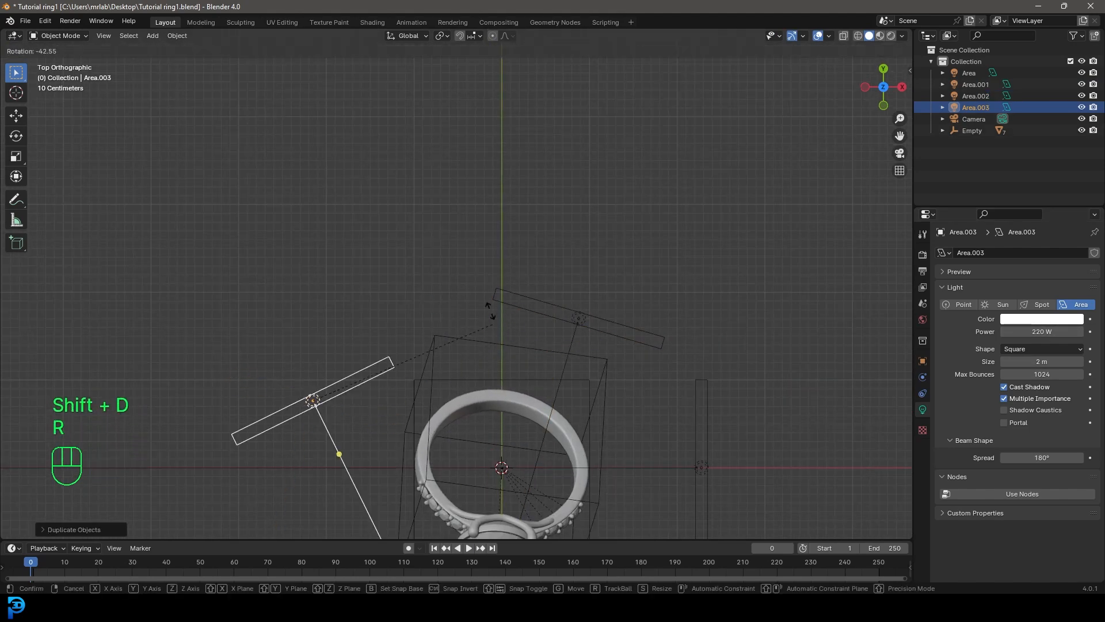
{"action": "left_click", "coordinate": [524, 371]}
{"action": "middle_click_drag", "start_coordinate": [523, 371], "coordinate": [501, 340]}
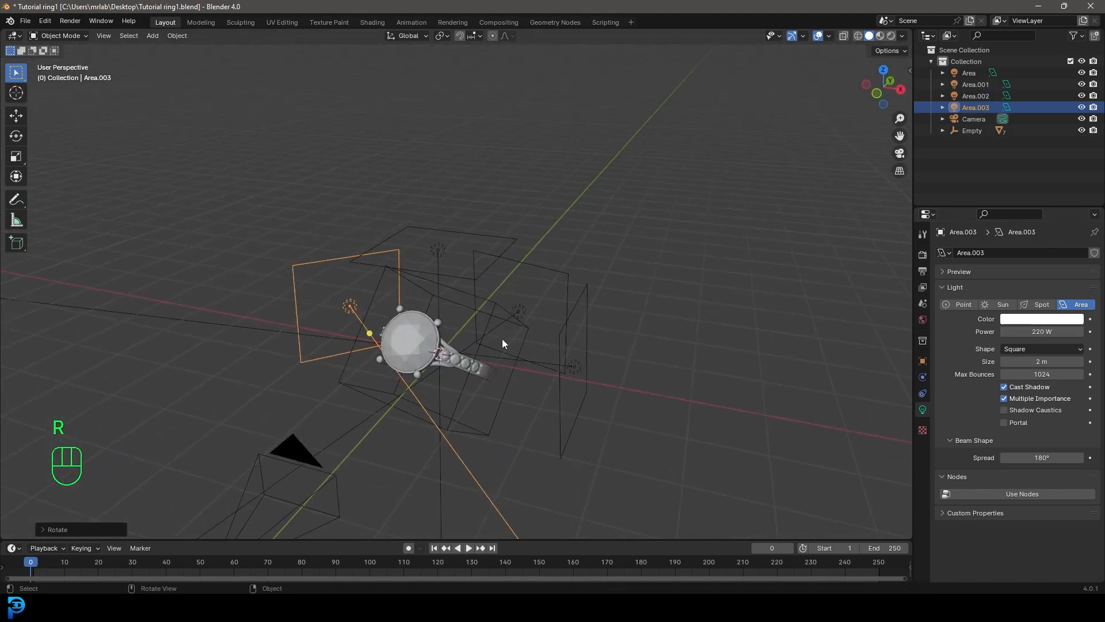
{"action": "key", "text": "KP_0"}
{"action": "key", "text": "z"}
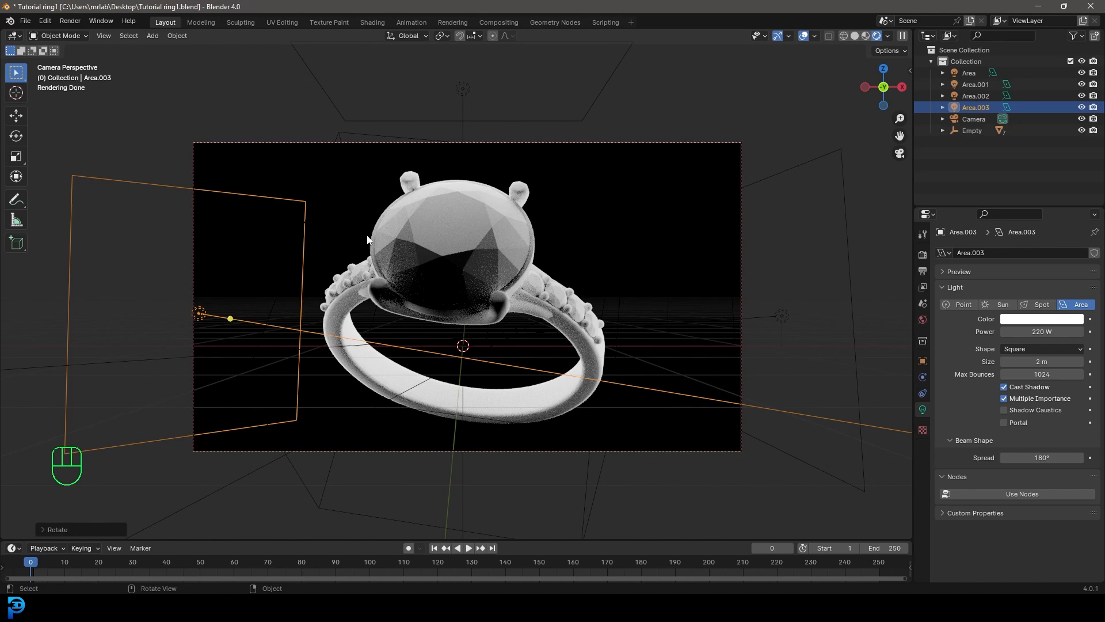
- From the top view in solid shading, duplicate the back-left light to the ring's front left and rotate it to face the ring
{"action": "key", "text": "KP_7"}
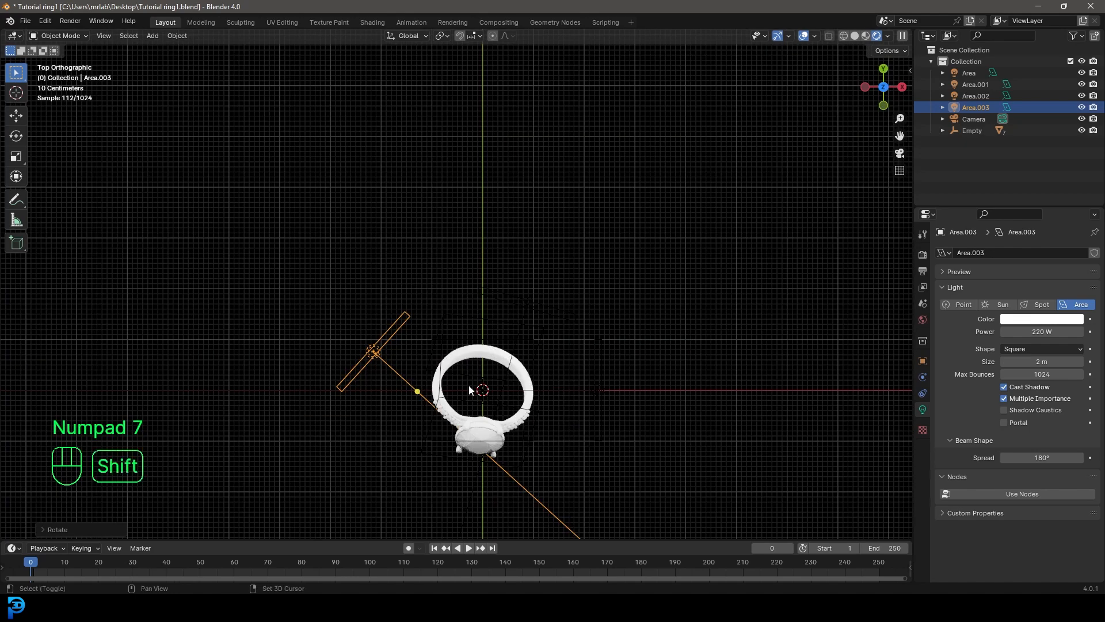
{"action": "middle_click_drag", "start_coordinate": [469, 385], "coordinate": [487, 298], "text": "shift"}
{"action": "key", "text": "z"}
{"action": "left_click", "coordinate": [625, 301]}
{"action": "scroll", "coordinate": [438, 288], "scroll_direction": "up", "scroll_amount": 2}
{"action": "key", "text": "shift+d"}
{"action": "left_click", "coordinate": [448, 515]}
{"action": "key", "text": "r"}
{"action": "left_click", "coordinate": [243, 176]}
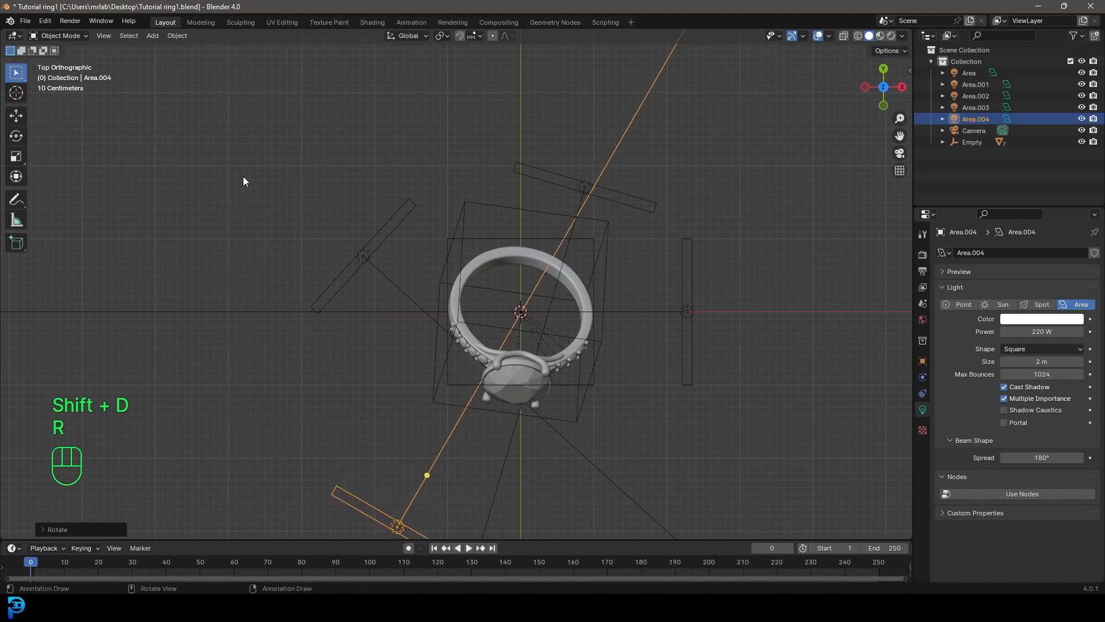
- Set the front-left area light's power to 350 W and return to the camera view
{"action": "left_click", "coordinate": [1036, 332]}
{"action": "type", "text": "350"}
{"action": "key", "text": "Return"}
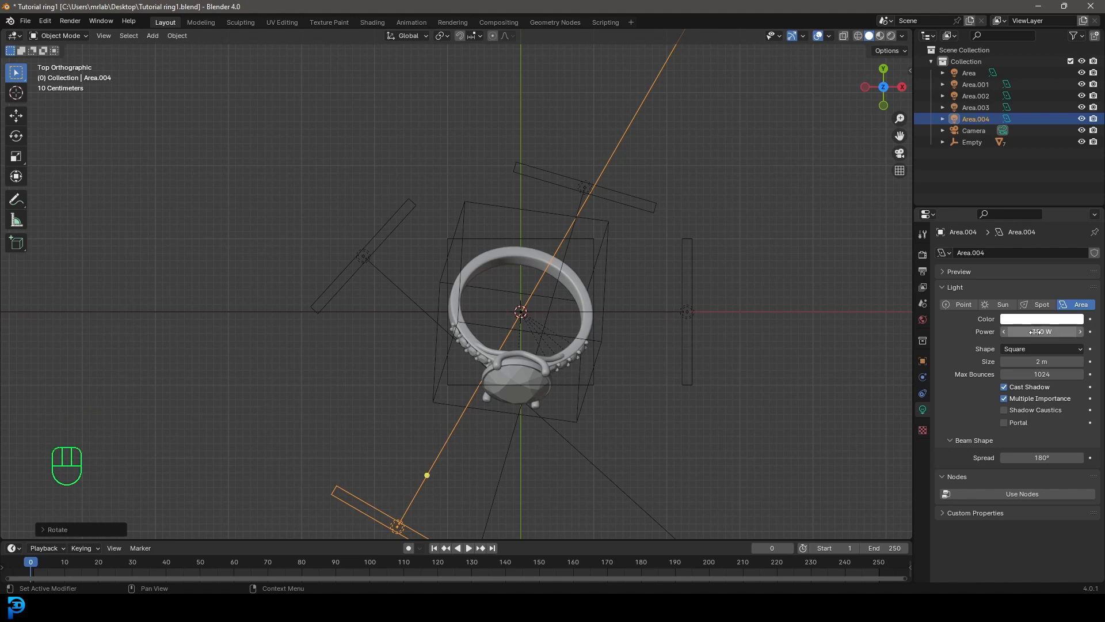
{"action": "key", "text": "KP_0"}
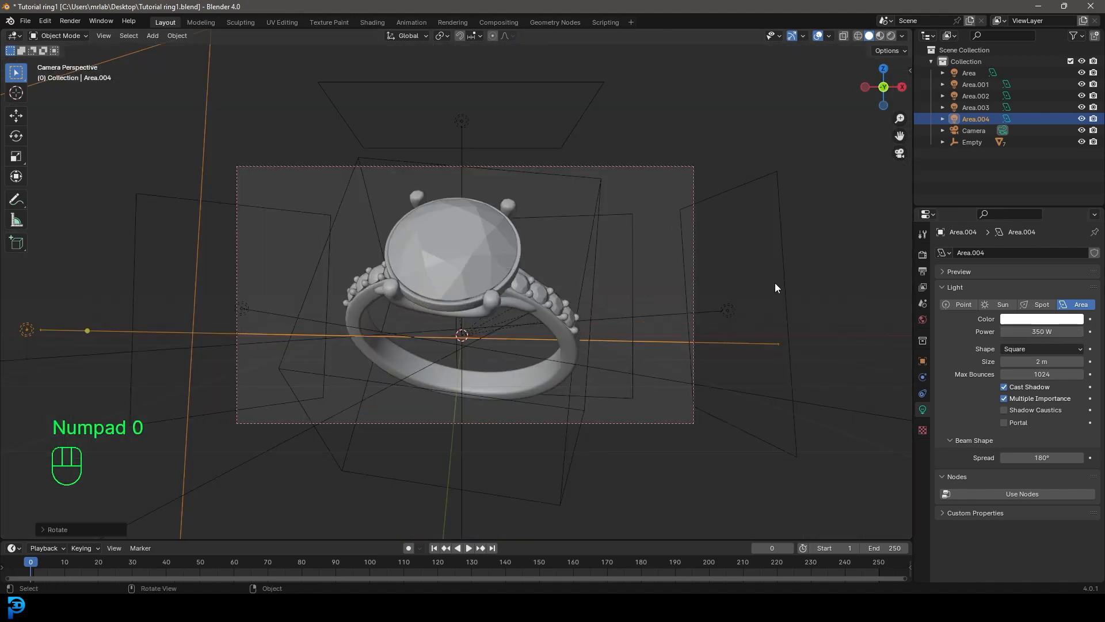
- Set the front-left area light's size to 4 m and preview the camera view in rendered shading
{"action": "left_click", "coordinate": [1051, 362]}
{"action": "type", "text": "4"}
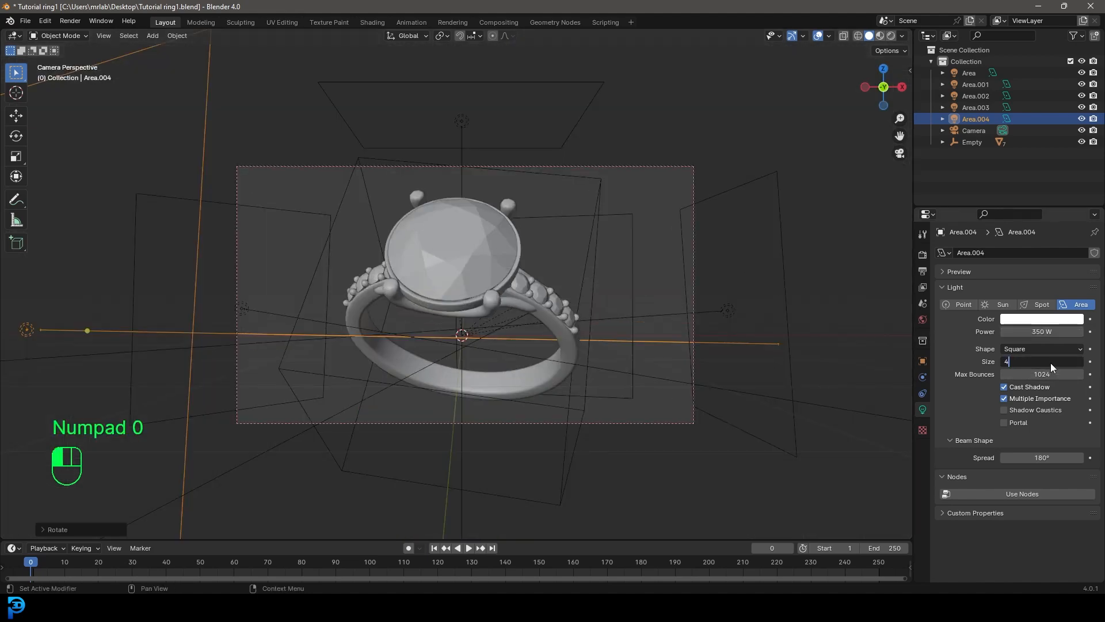
{"action": "key", "text": "Return"}
{"action": "scroll", "coordinate": [509, 293], "scroll_direction": "up", "scroll_amount": 2}
{"action": "key", "text": "z"}
{"action": "left_click", "coordinate": [503, 229]}
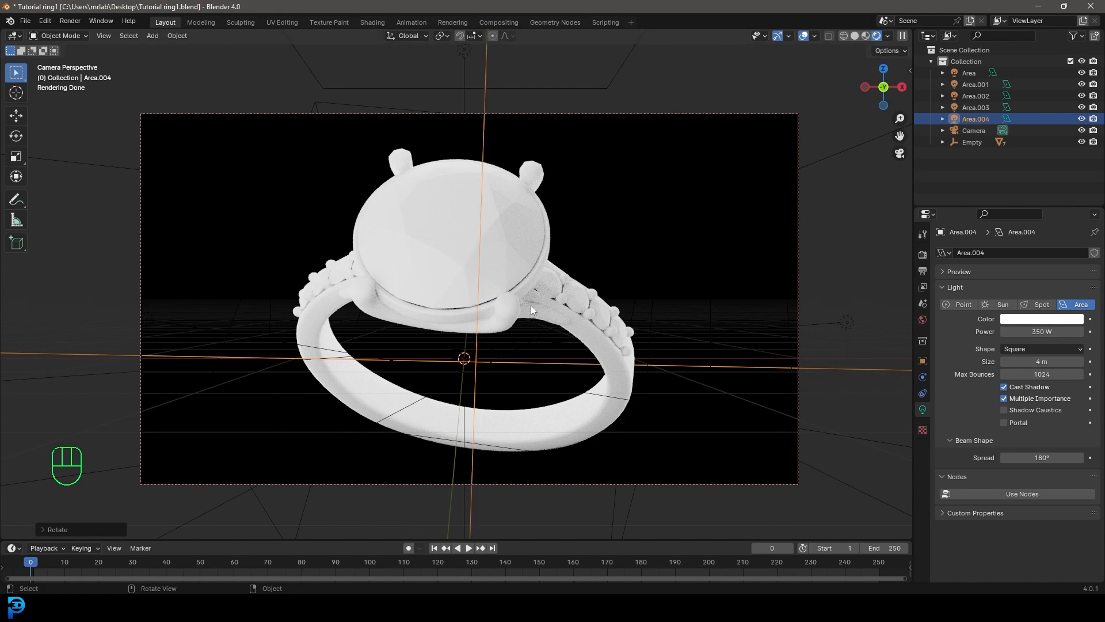
- Set the front-left area light's power to 250 W
{"action": "left_click", "coordinate": [1042, 332]}
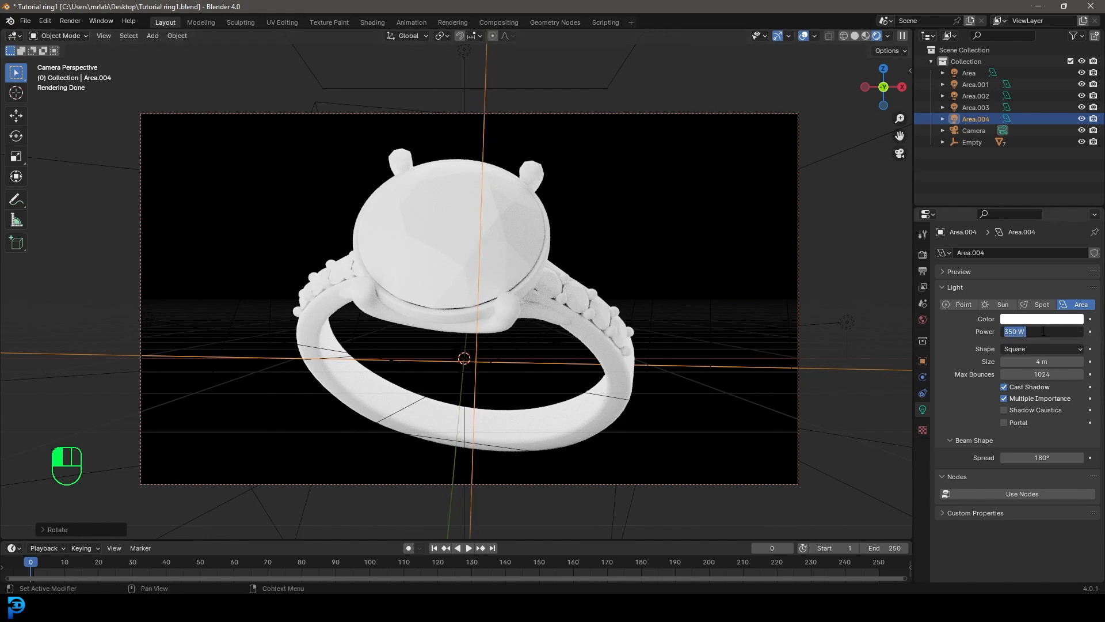
{"action": "type", "text": "250"}
{"action": "key", "text": "Return"}
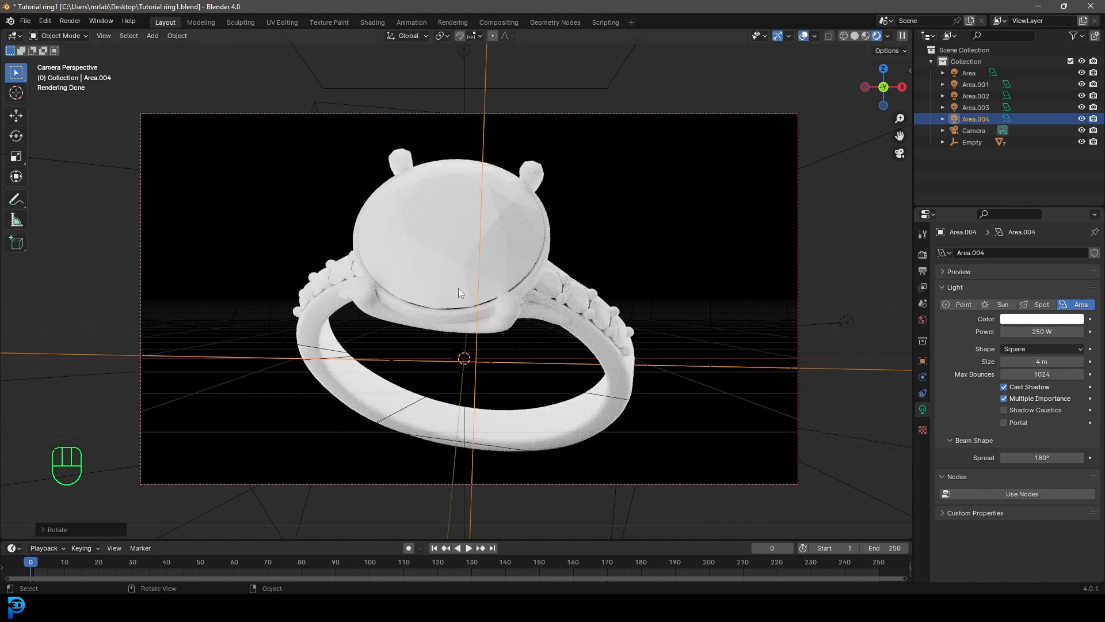
{"action": "scroll", "coordinate": [460, 288], "scroll_direction": "down", "scroll_amount": 2}
{"action": "scroll", "coordinate": [474, 240], "scroll_direction": "up", "scroll_amount": 2}
- Add a mesh plane at the ring and rotate it 90° about the X axis
{"action": "key", "text": "shift+a"}
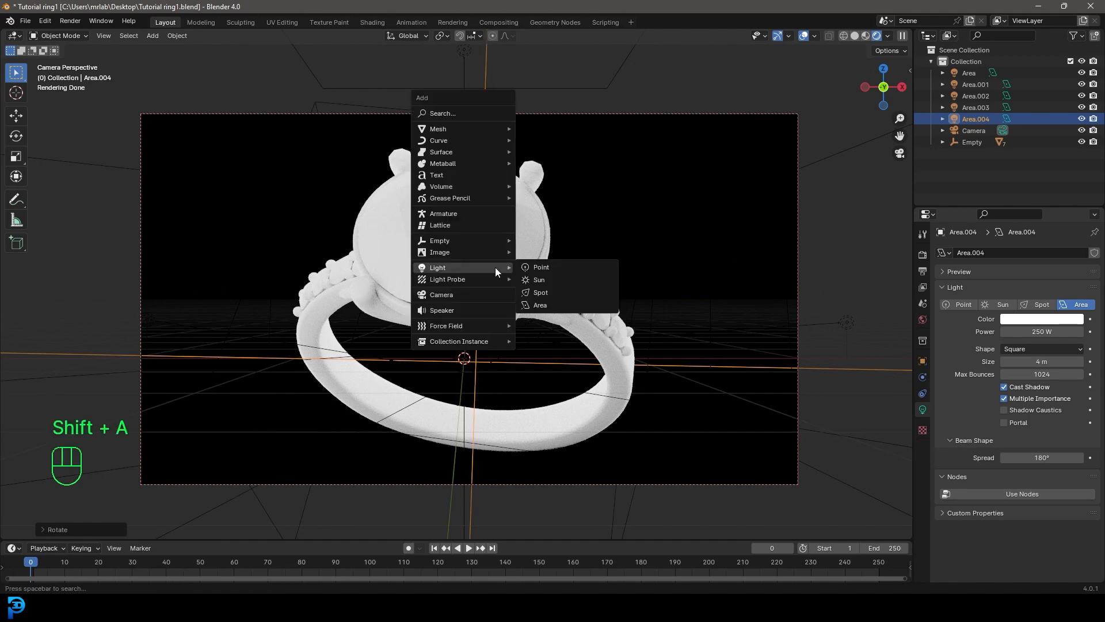
{"action": "mouse_move", "coordinate": [444, 125]}
{"action": "left_click", "coordinate": [537, 122]}
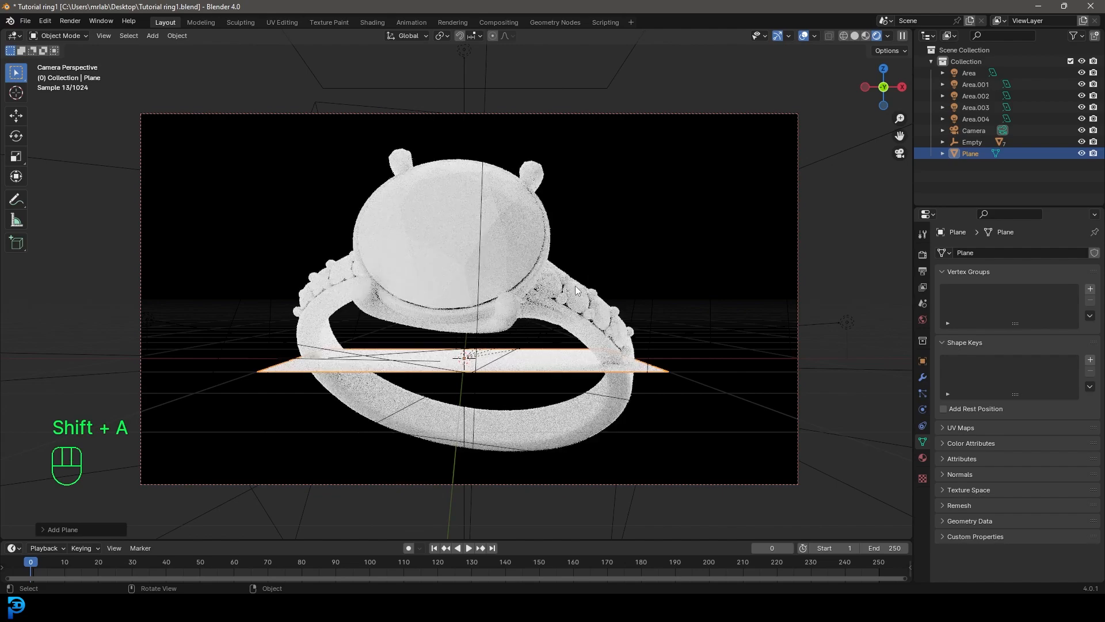
{"action": "type", "text": "rx90"}
{"action": "key", "text": "Return"}
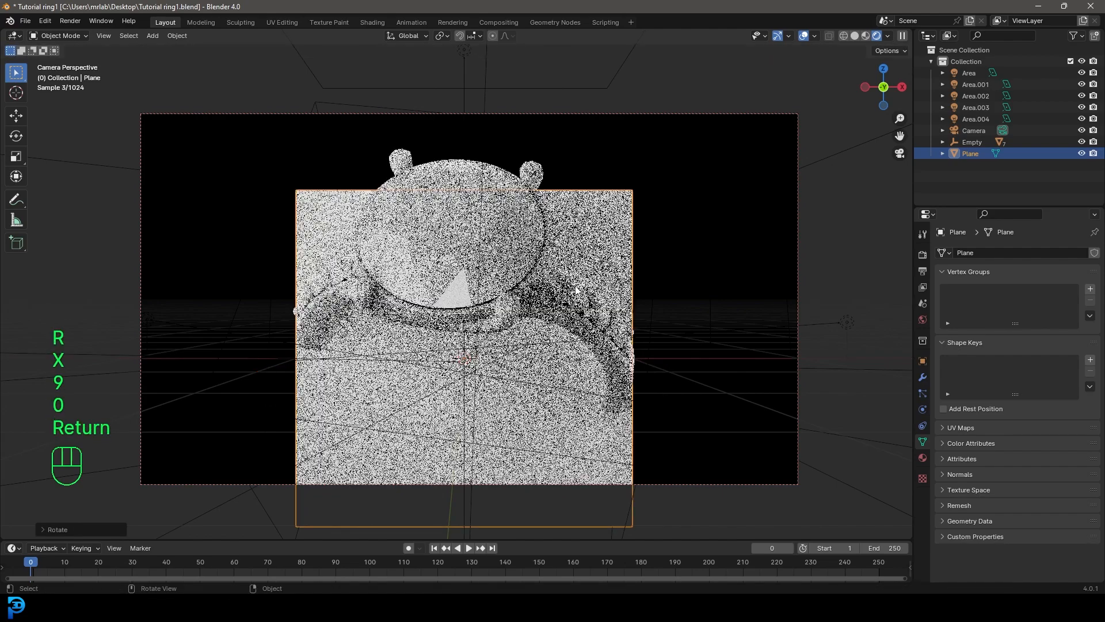
- In solid shading, move the plane about 7.8 m along the Y axis so it stands behind the ring
{"action": "middle_click_drag", "start_coordinate": [536, 299], "coordinate": [422, 304]}
{"action": "key", "text": "z"}
{"action": "left_click", "coordinate": [544, 312]}
{"action": "scroll", "coordinate": [495, 341], "scroll_direction": "down", "scroll_amount": 6}
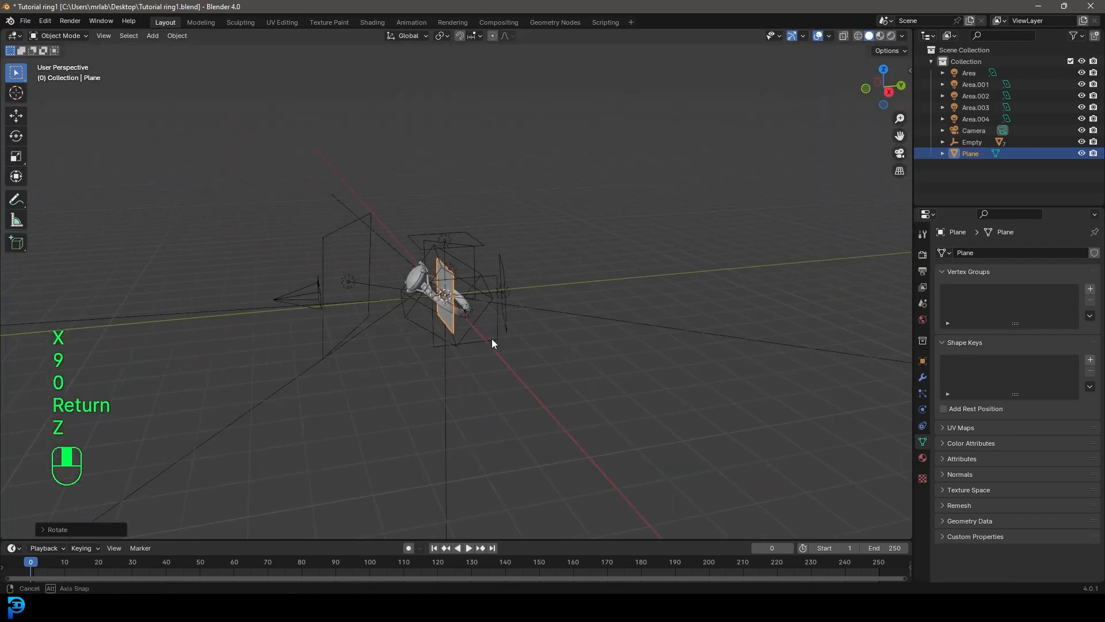
{"action": "key", "text": "g"}
{"action": "key", "text": "y"}
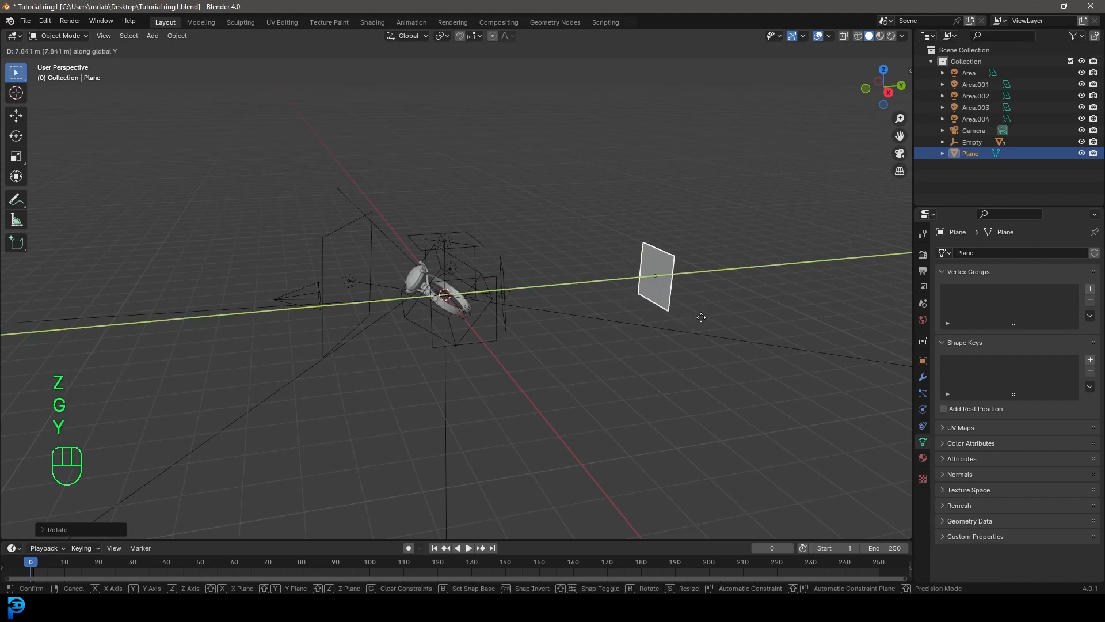
{"action": "left_click", "coordinate": [701, 317]}
- From the camera view, enlarge the plane, stretch it along X and reposition it to fill the camera frame
{"action": "key", "text": "KP_0"}
{"action": "key", "text": "s"}
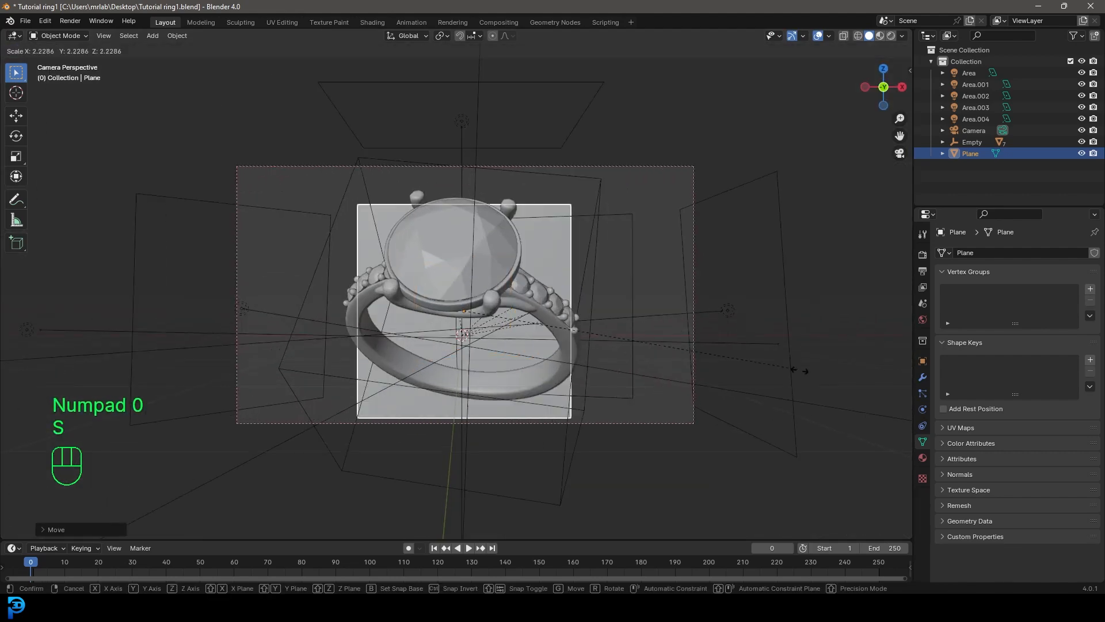
{"action": "left_click", "coordinate": [521, 435]}
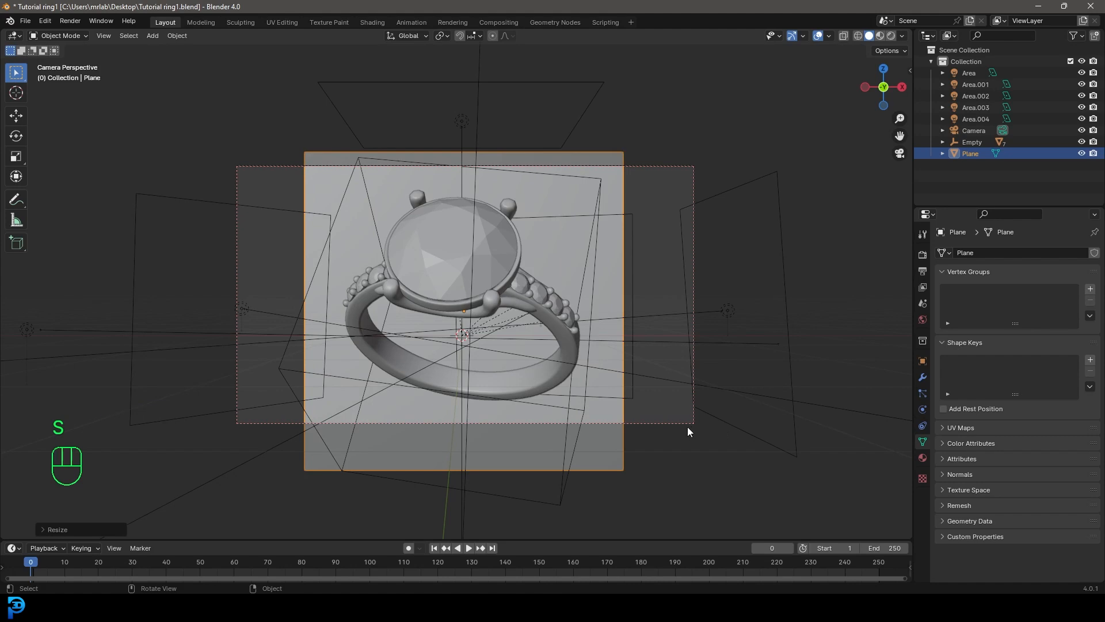
{"action": "key", "text": "s"}
{"action": "key", "text": "x"}
{"action": "left_click", "coordinate": [854, 415]}
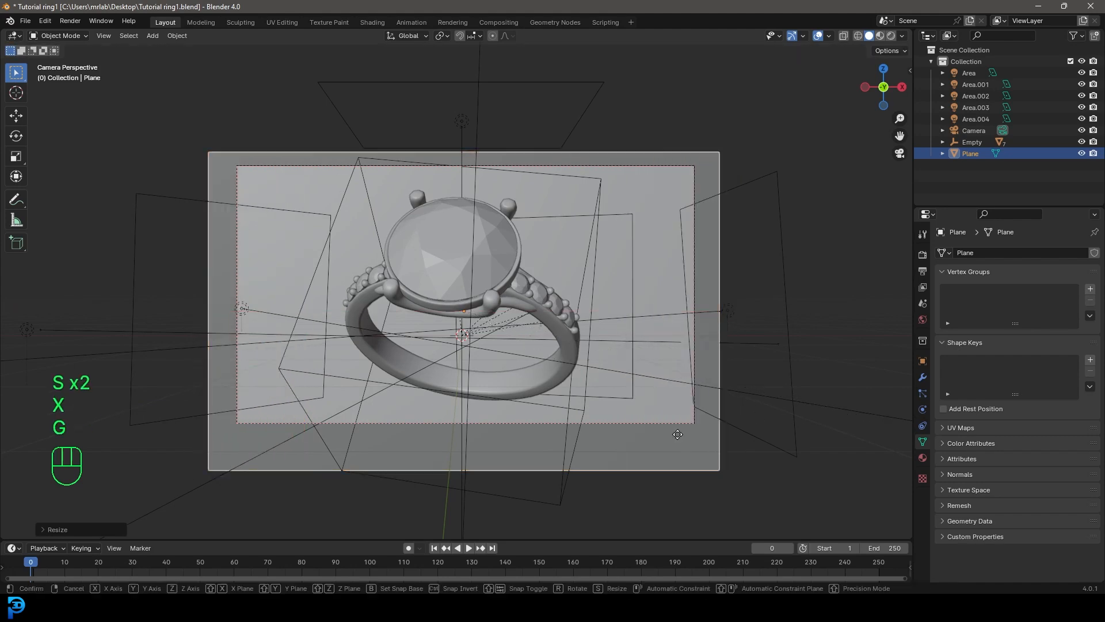
{"action": "key", "text": "g"}
{"action": "left_click", "coordinate": [684, 421]}
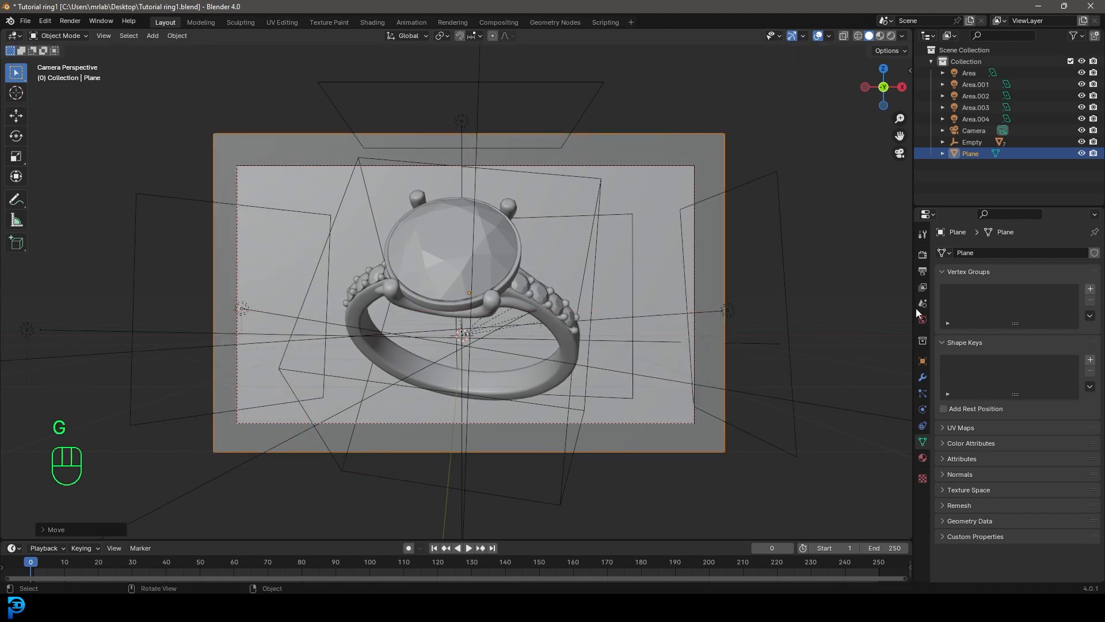
- Create a new material named BG for the background plane
{"action": "left_click", "coordinate": [923, 458]}
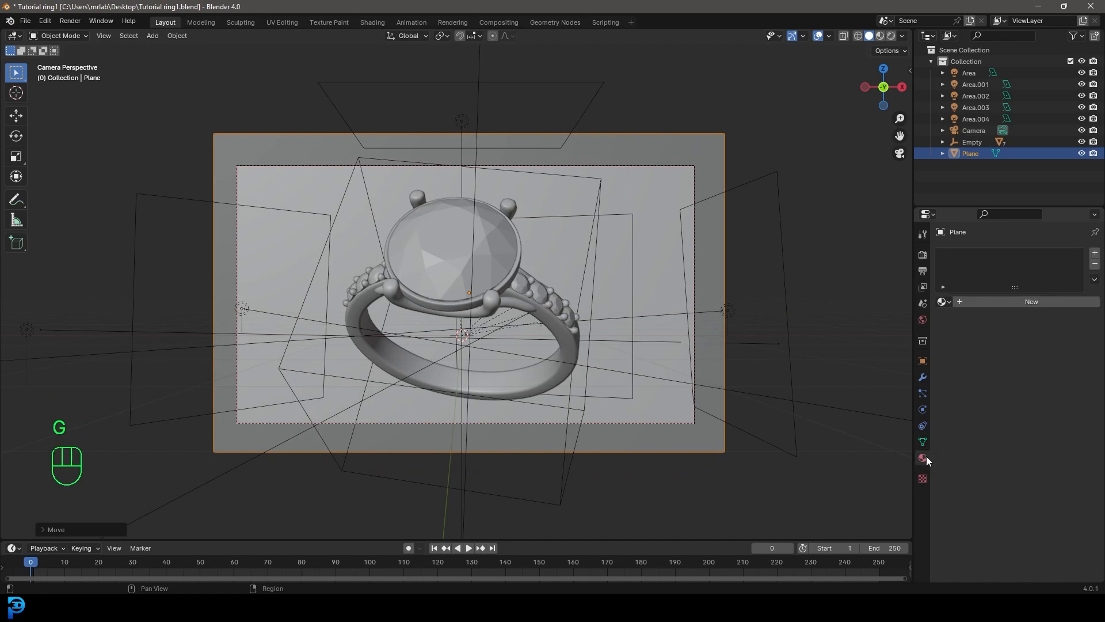
{"action": "left_click", "coordinate": [1038, 301]}
{"action": "left_click", "coordinate": [1003, 301]}
{"action": "type", "text": "BG"}
{"action": "key", "text": "Return"}
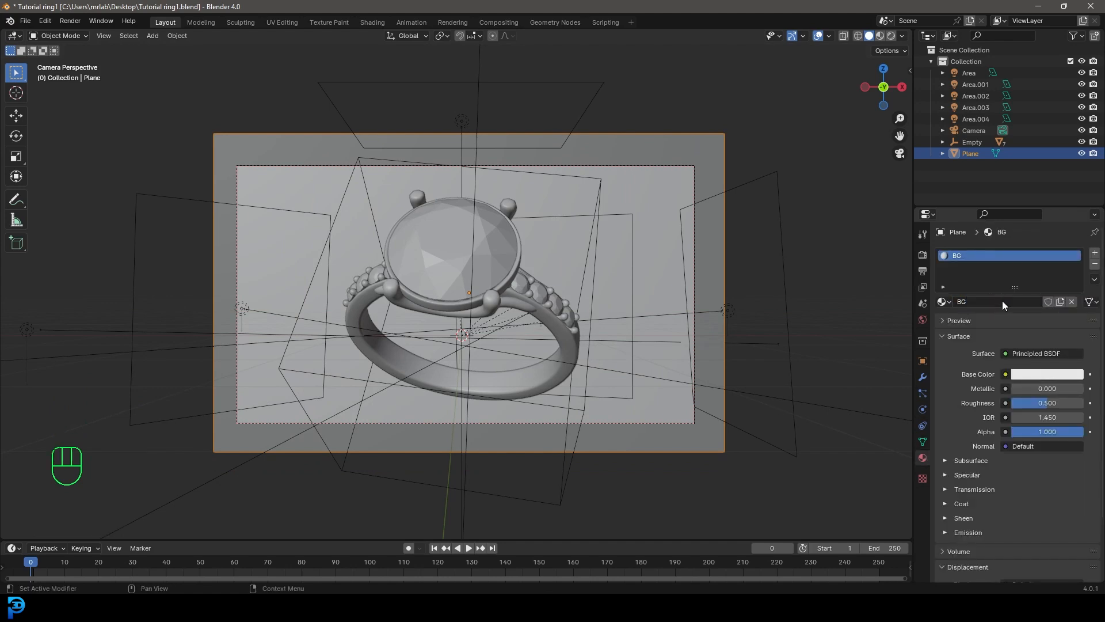
- Switch to the Shading workspace and show the camera view in rendered shading
{"action": "left_click", "coordinate": [371, 22]}
{"action": "middle_click_drag", "start_coordinate": [587, 259], "coordinate": [606, 235]}
{"action": "key", "text": "KP_0"}
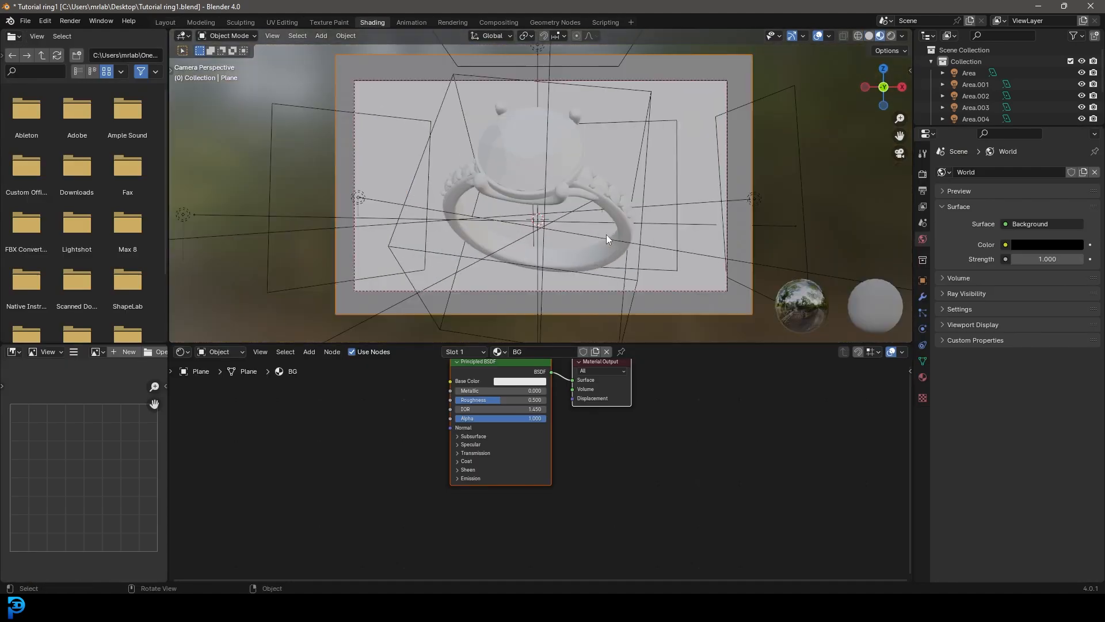
{"action": "key", "text": "z"}
{"action": "left_click", "coordinate": [604, 171]}
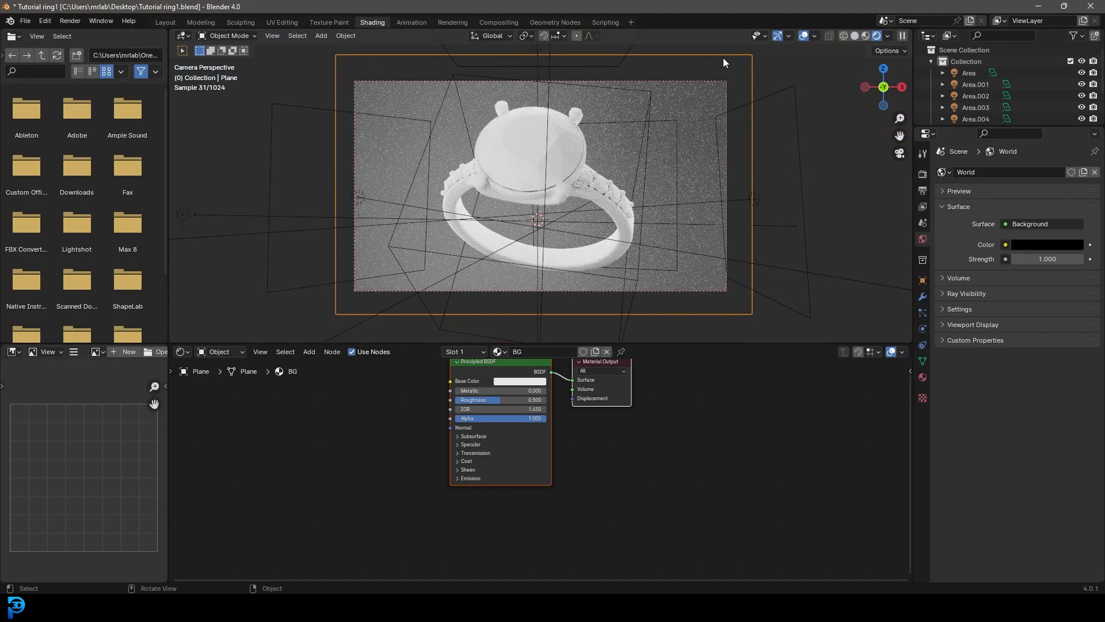
- Add a Gradient Texture node to the BG material and connect its Color output to the Principled BSDF's Base Color
{"action": "scroll", "coordinate": [487, 444], "scroll_direction": "up", "scroll_amount": 2}
{"action": "middle_click_drag", "start_coordinate": [406, 397], "coordinate": [476, 426]}
{"action": "key", "text": "shift+a"}
{"action": "left_click", "coordinate": [462, 426]}
{"action": "type", "text": "grad"}
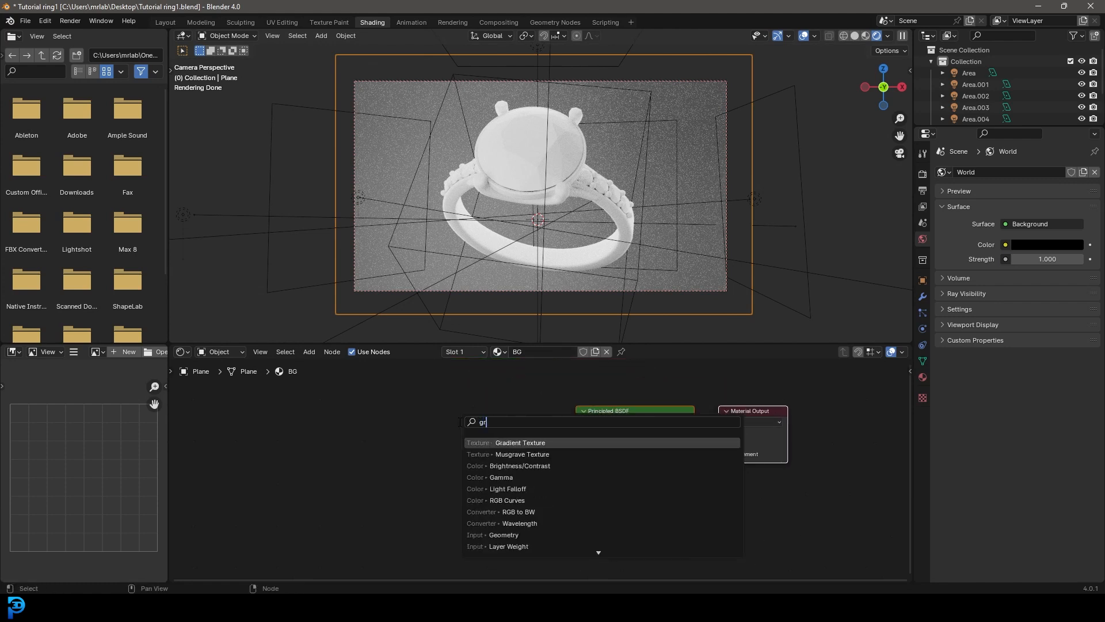
{"action": "left_click", "coordinate": [525, 443]}
{"action": "left_click", "coordinate": [449, 442]}
{"action": "left_click_drag", "start_coordinate": [461, 441], "coordinate": [576, 434]}
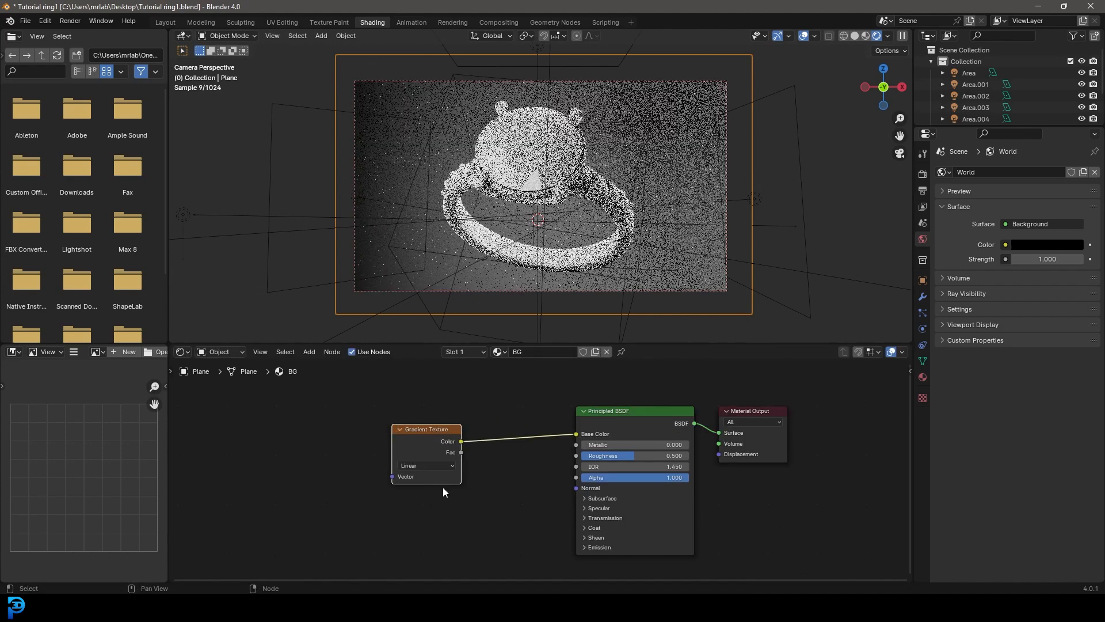
- Try the Radial type on the Gradient Texture node
{"action": "scroll", "coordinate": [426, 478], "scroll_direction": "up", "scroll_amount": 1}
{"action": "left_click", "coordinate": [411, 464]}
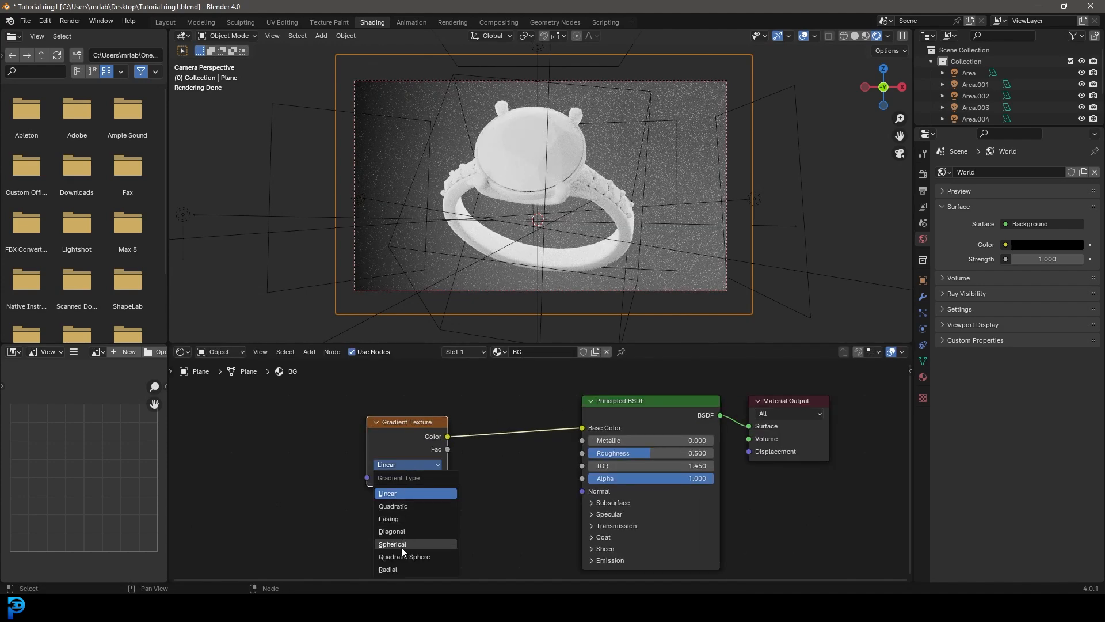
{"action": "left_click", "coordinate": [402, 568]}
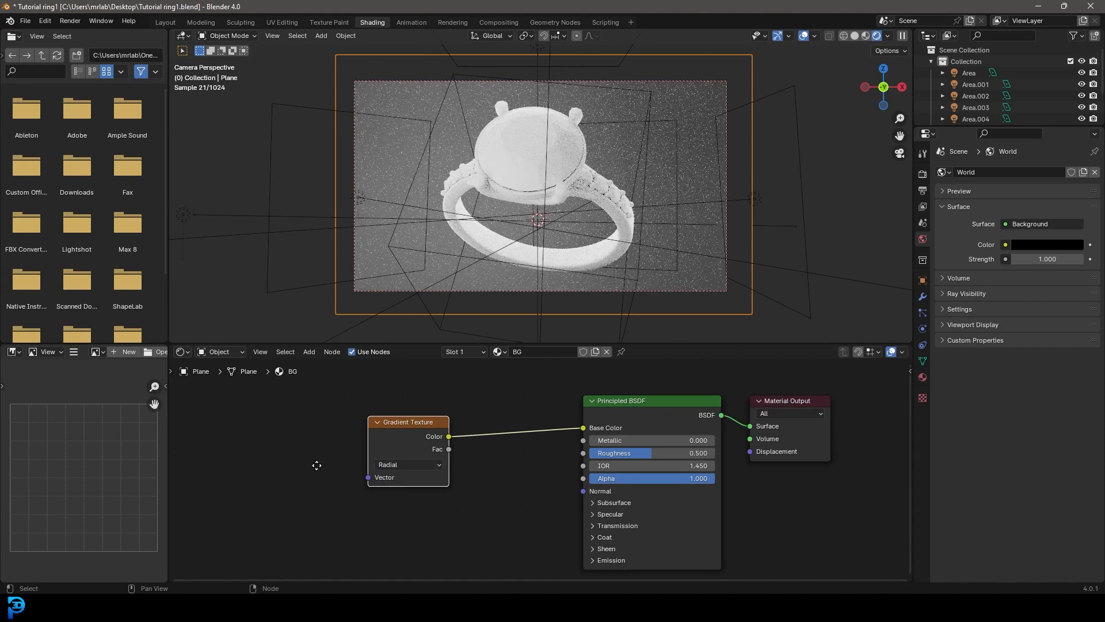
- Add a Texture Coordinate node and connect its Object output to the Gradient Texture's Vector input
{"action": "middle_click_drag", "start_coordinate": [309, 455], "coordinate": [436, 464]}
{"action": "key", "text": "shift+a"}
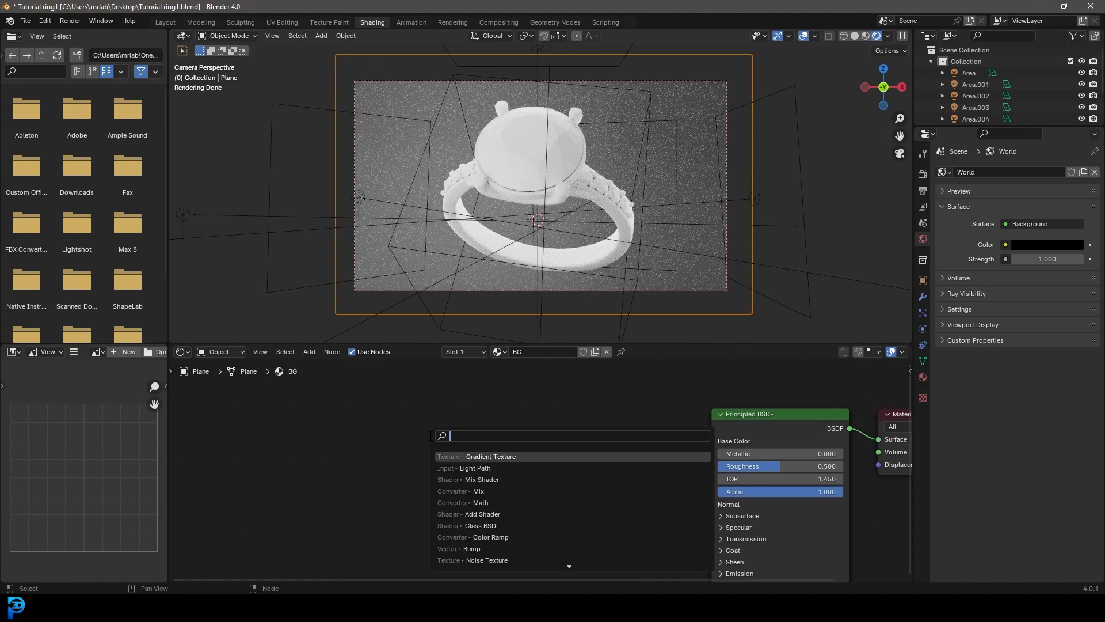
{"action": "type", "text": "text"}
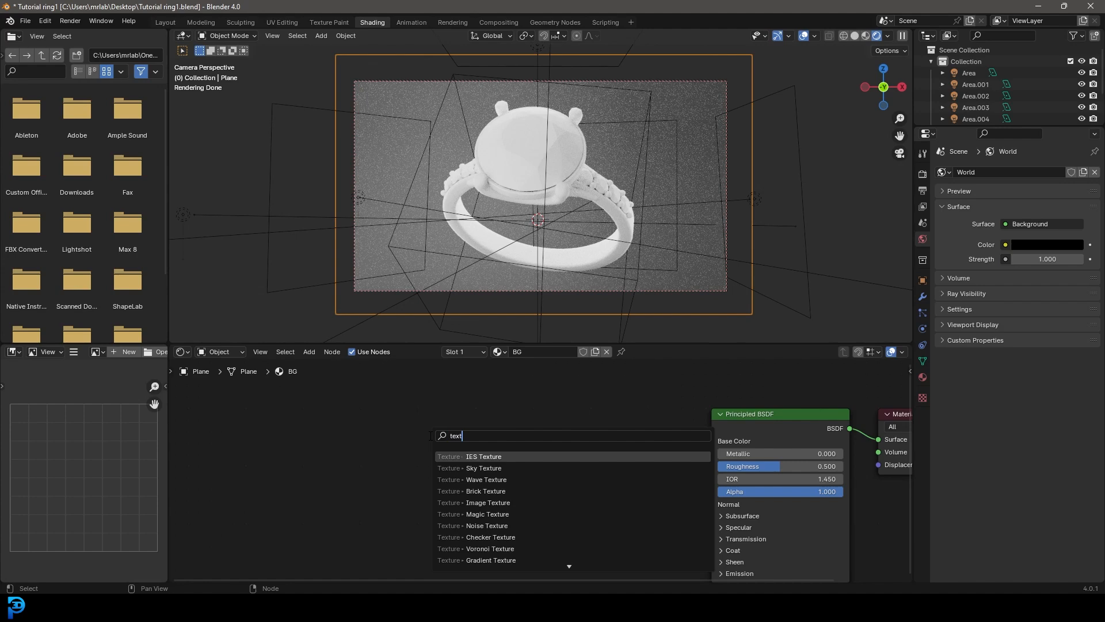
{"action": "type", "text": "ure co"}
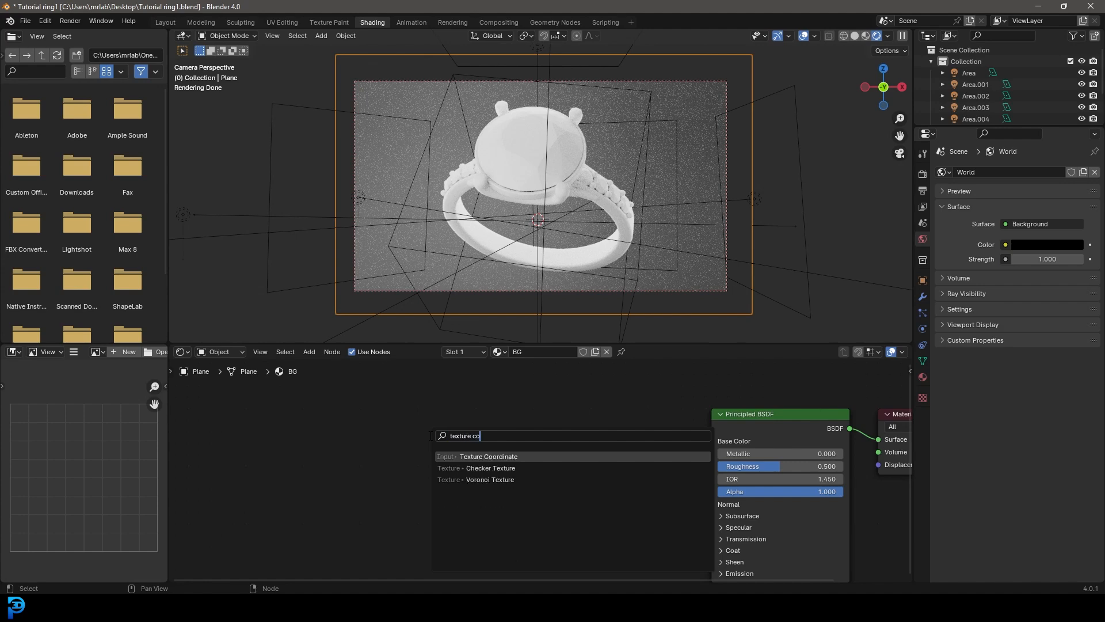
{"action": "left_click", "coordinate": [498, 456]}
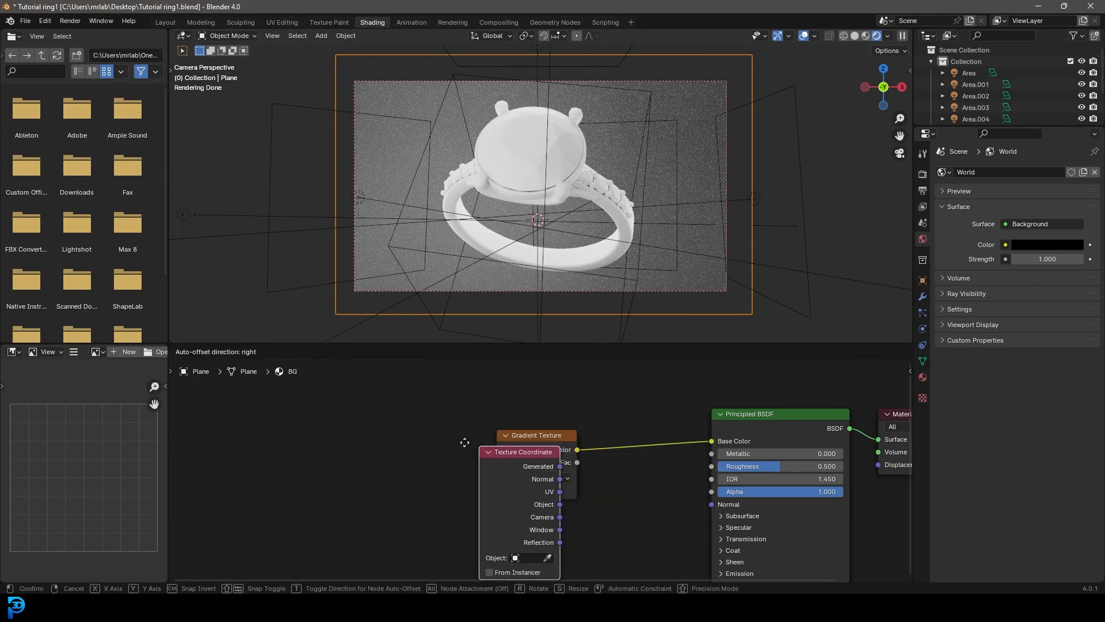
{"action": "left_click", "coordinate": [360, 504]}
{"action": "left_click_drag", "start_coordinate": [381, 486], "coordinate": [497, 490]}
- Set the Gradient Texture's type to Spherical
{"action": "scroll", "coordinate": [515, 479], "scroll_direction": "up", "scroll_amount": 1}
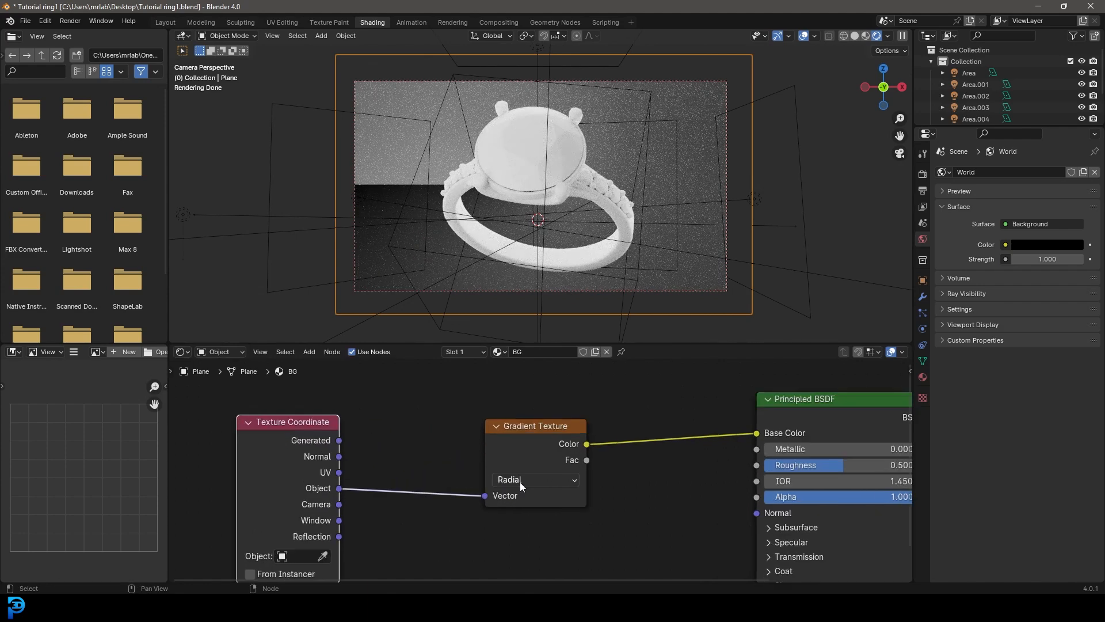
{"action": "left_click", "coordinate": [506, 481]}
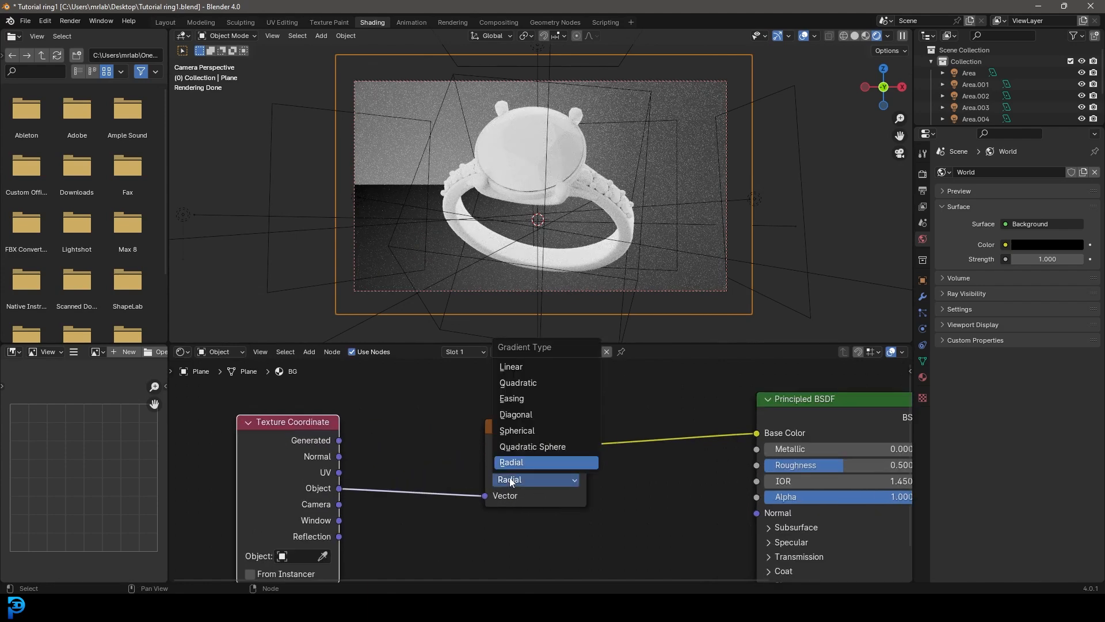
{"action": "left_click", "coordinate": [525, 429]}
- Insert a Color Ramp node between the Gradient Texture and the Principled BSDF
{"action": "scroll", "coordinate": [554, 443], "scroll_direction": "down", "scroll_amount": 2}
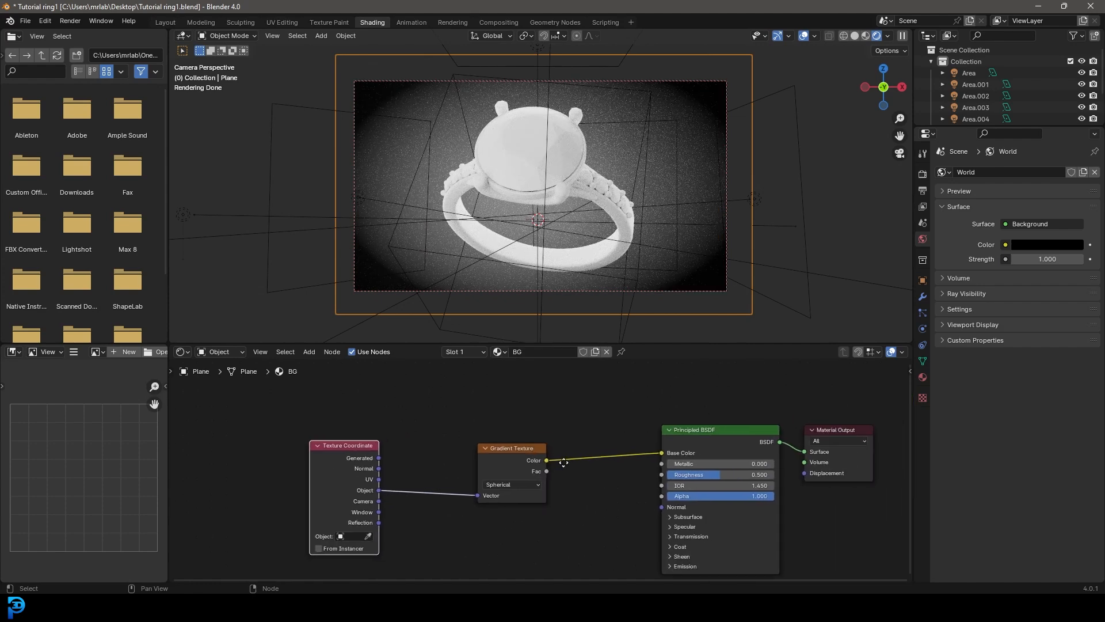
{"action": "key", "text": "shift+a"}
{"action": "type", "text": "colo"}
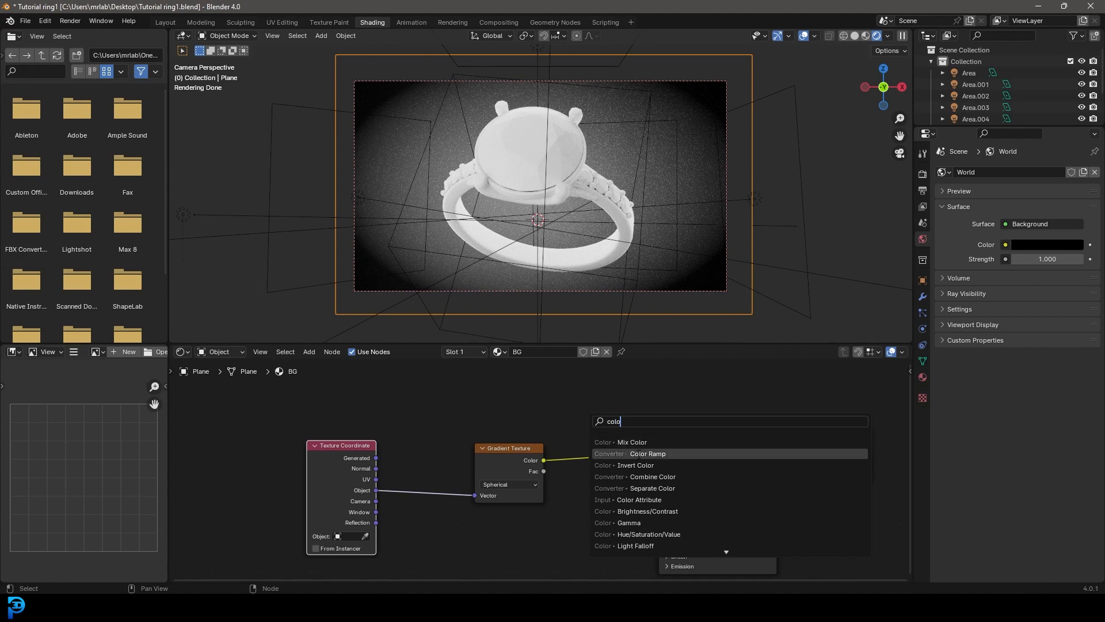
{"action": "left_click", "coordinate": [600, 454]}
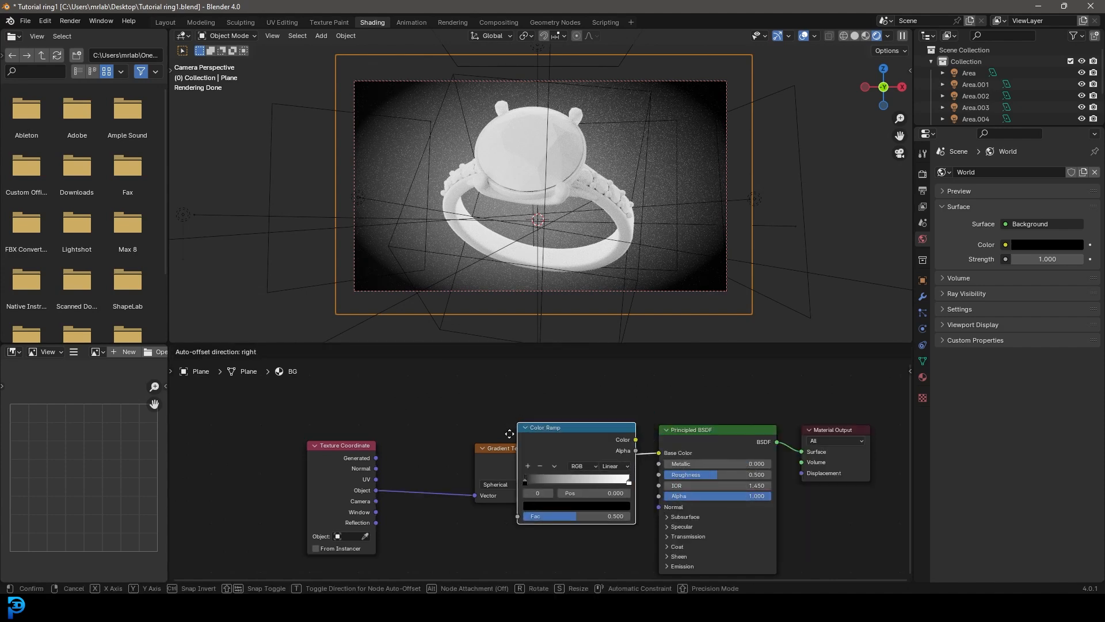
{"action": "left_click", "coordinate": [551, 442]}
{"action": "middle_click_drag", "start_coordinate": [520, 454], "coordinate": [428, 441]}
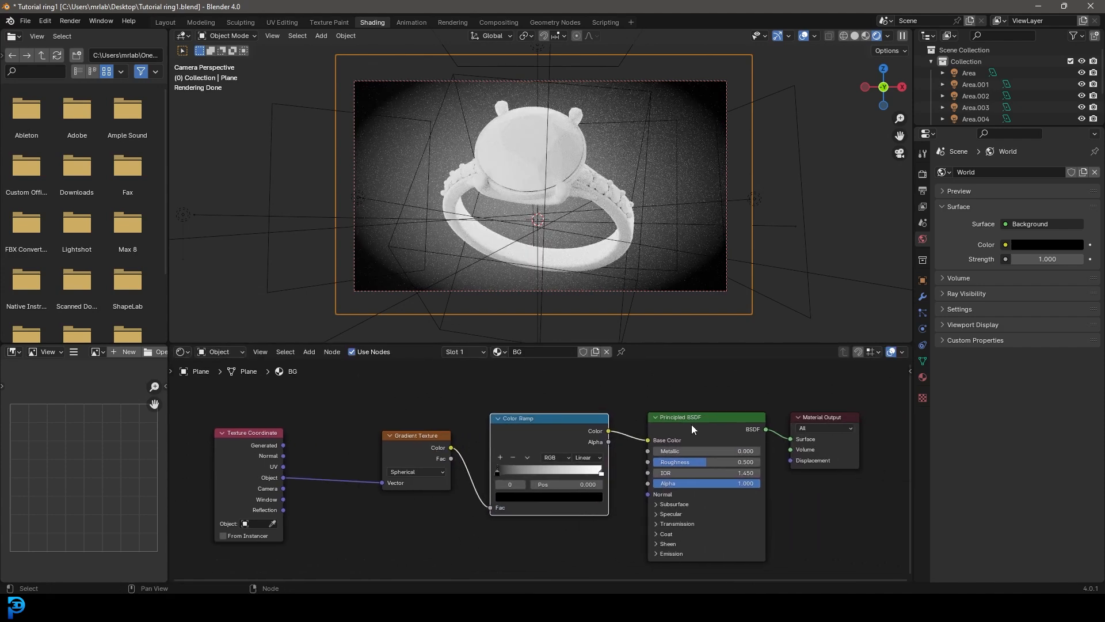
- Set the Color Ramp's interpolation to B-Spline and move its black stop to position 0.650
{"action": "scroll", "coordinate": [581, 463], "scroll_direction": "up", "scroll_amount": 2}
{"action": "left_click", "coordinate": [584, 420]}
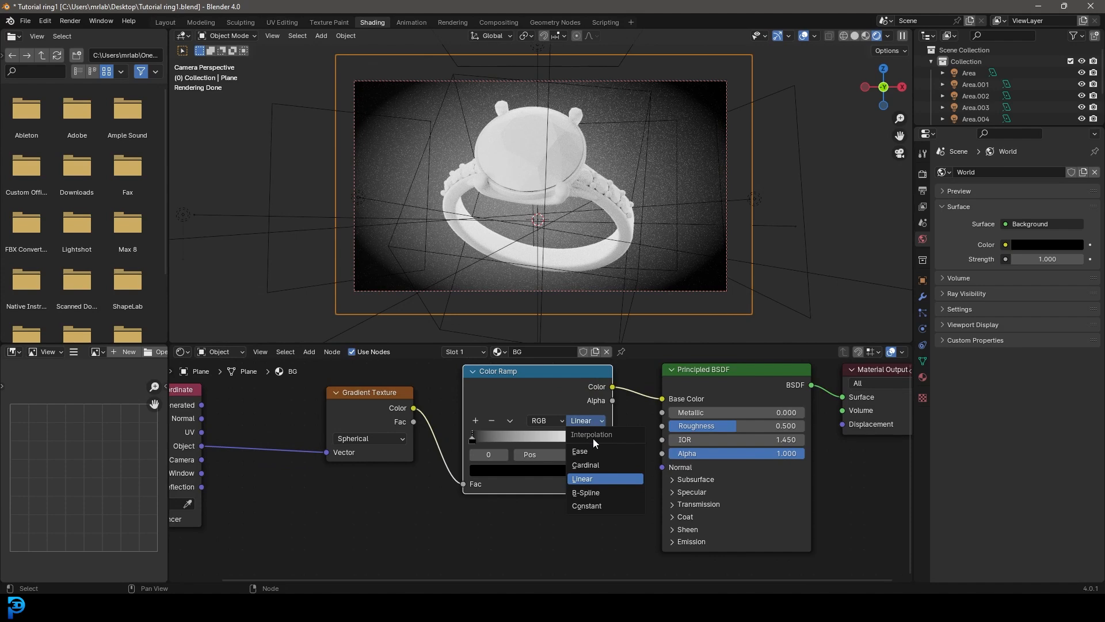
{"action": "left_click", "coordinate": [591, 494]}
{"action": "left_click_drag", "start_coordinate": [473, 440], "coordinate": [560, 441]}
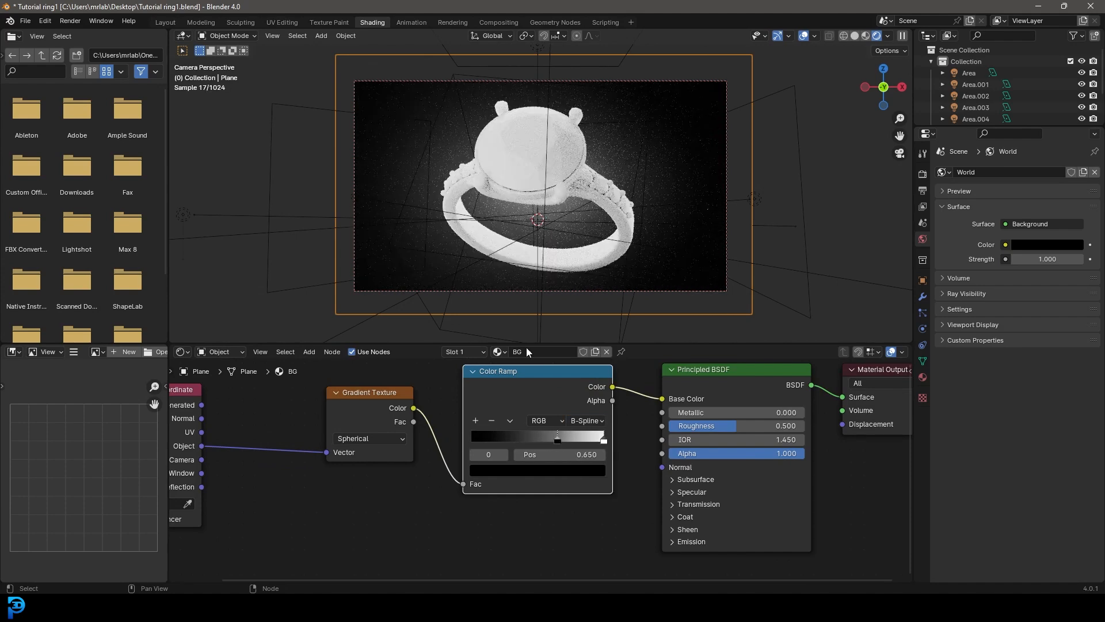
- Lighten the Color Ramp's black stop to a dark gray with a value of about 0.089
{"action": "left_click", "coordinate": [565, 469]}
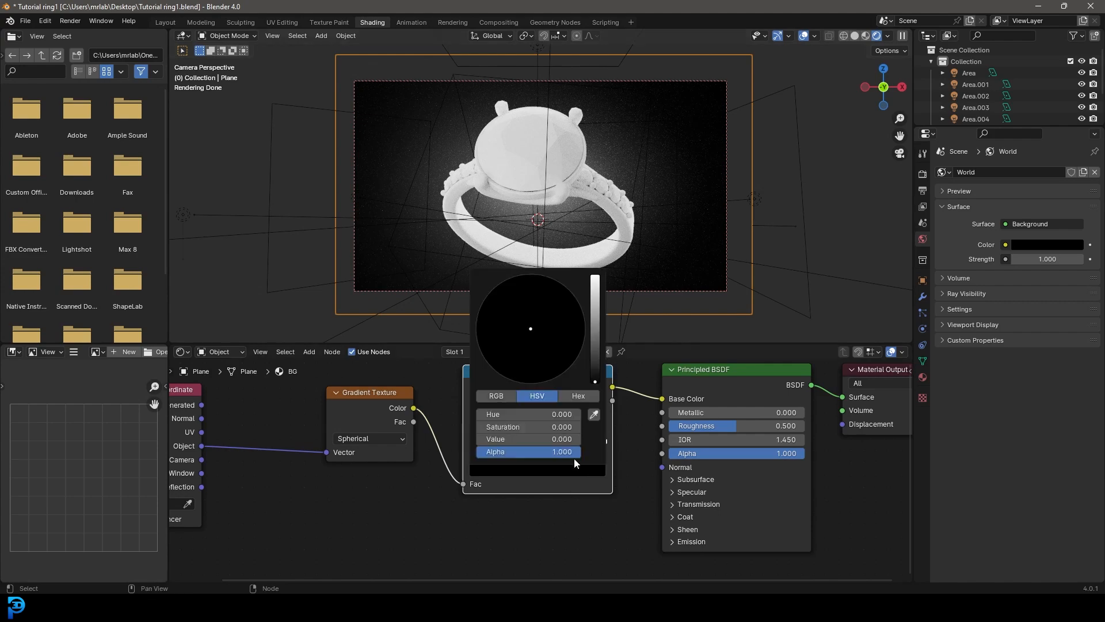
{"action": "left_click", "coordinate": [596, 364]}
{"action": "left_click_drag", "start_coordinate": [596, 363], "coordinate": [596, 347]}
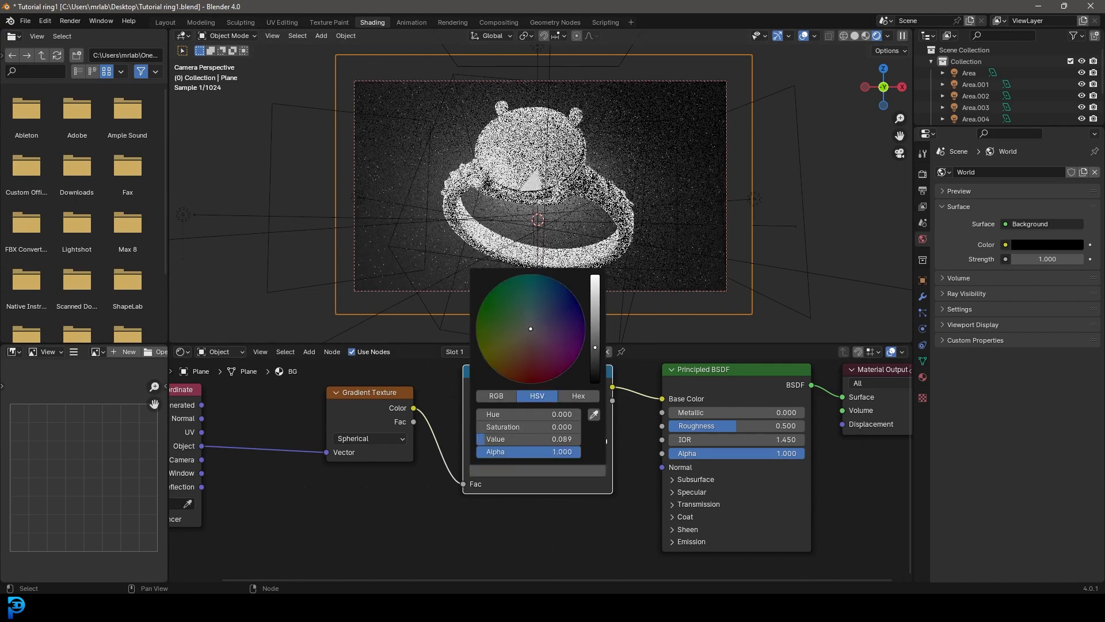
- Move the Color Ramp's white stop to position 0.900
{"action": "left_click_drag", "start_coordinate": [604, 440], "coordinate": [591, 440]}
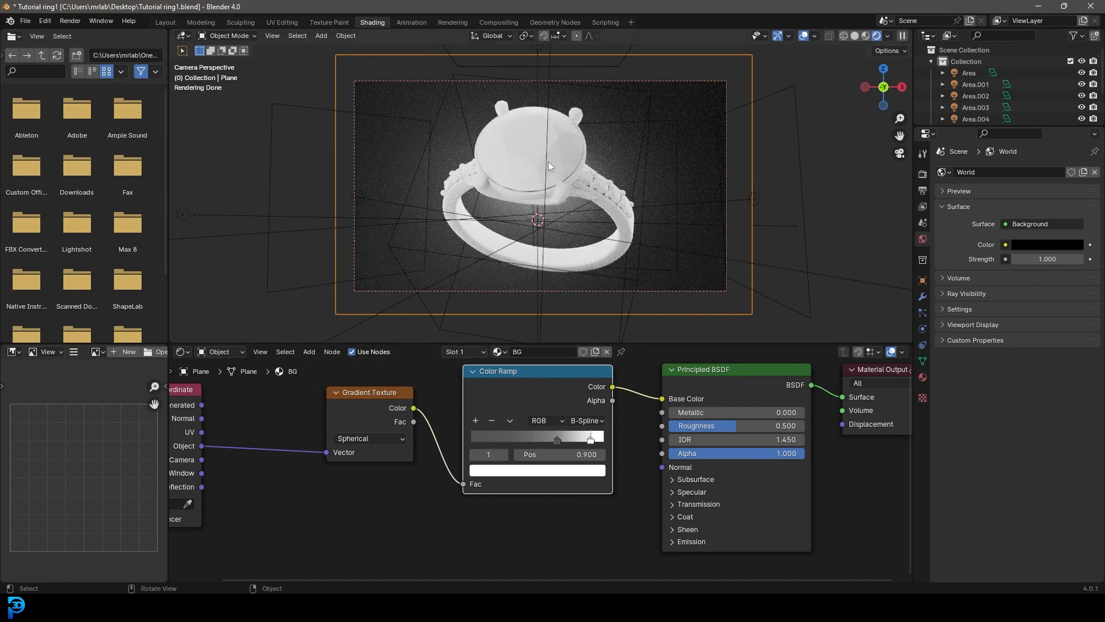
{"action": "scroll", "coordinate": [548, 161], "scroll_direction": "up", "scroll_amount": 5}
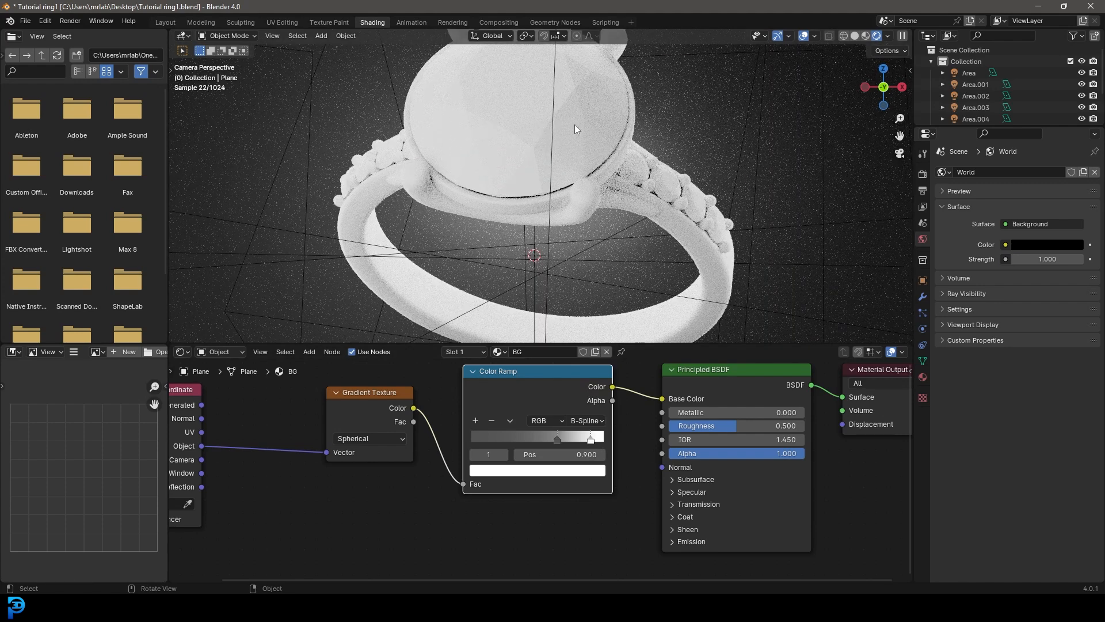
- Create a new material for the ring's metal band and name it Silver
{"action": "left_click", "coordinate": [686, 214]}
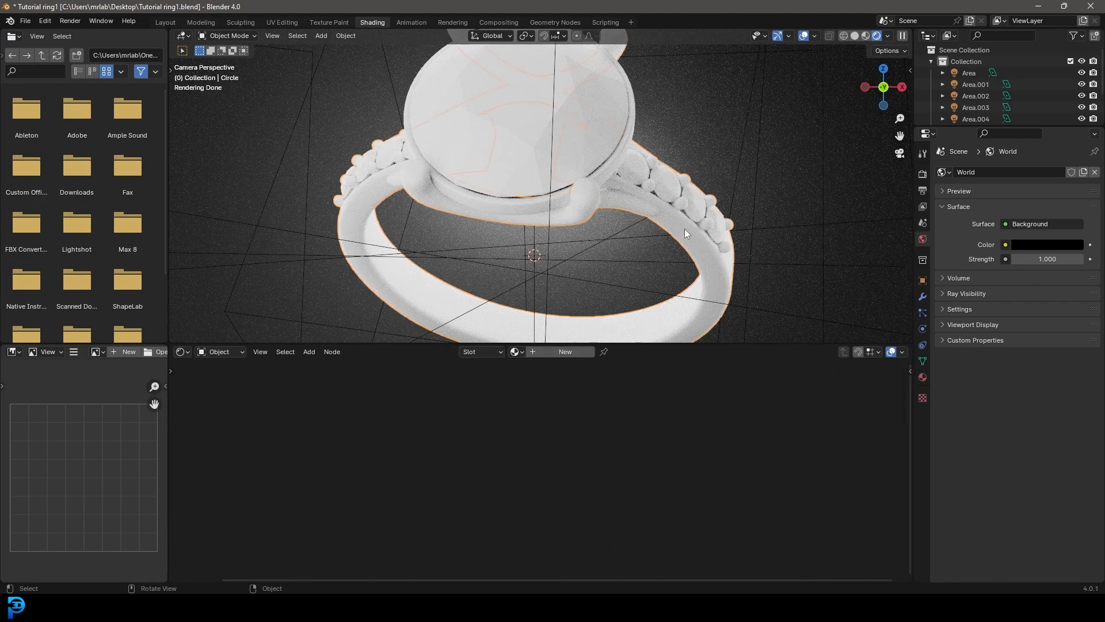
{"action": "left_click", "coordinate": [571, 352]}
{"action": "double_click", "coordinate": [555, 352]}
{"action": "type", "text": "Metal"}
{"action": "key", "text": "Return"}
{"action": "double_click", "coordinate": [555, 350]}
{"action": "type", "text": "Silver"}
{"action": "key", "text": "Return"}
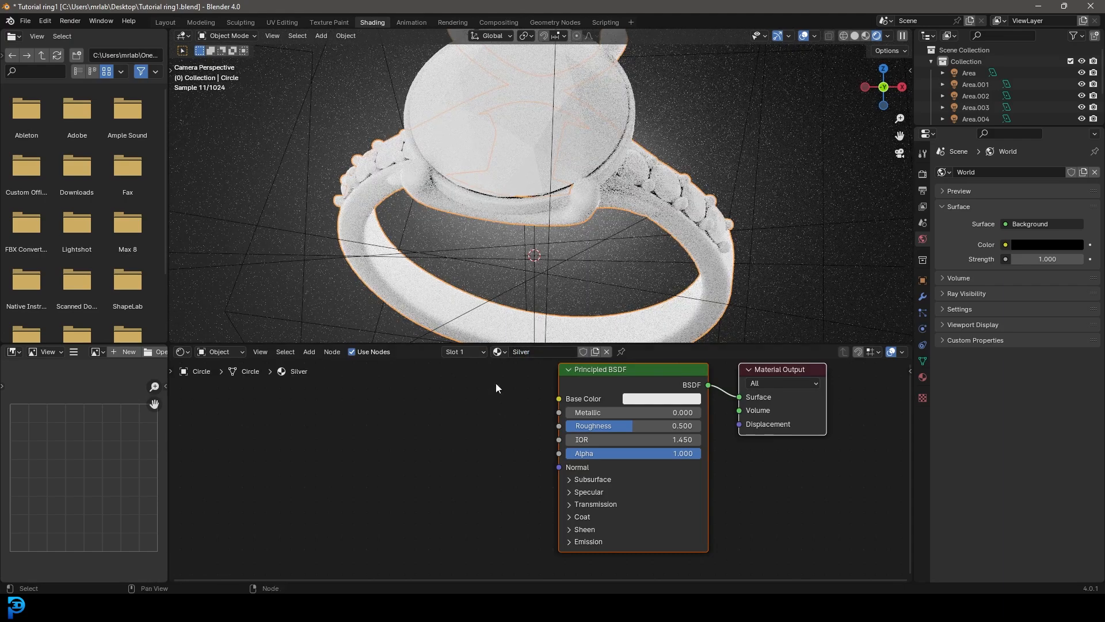
- Set the Silver material's metallic to 1.000 and its roughness to 0.05
{"action": "scroll", "coordinate": [507, 481], "scroll_direction": "up", "scroll_amount": 2}
{"action": "left_click_drag", "start_coordinate": [506, 414], "coordinate": [639, 415]}
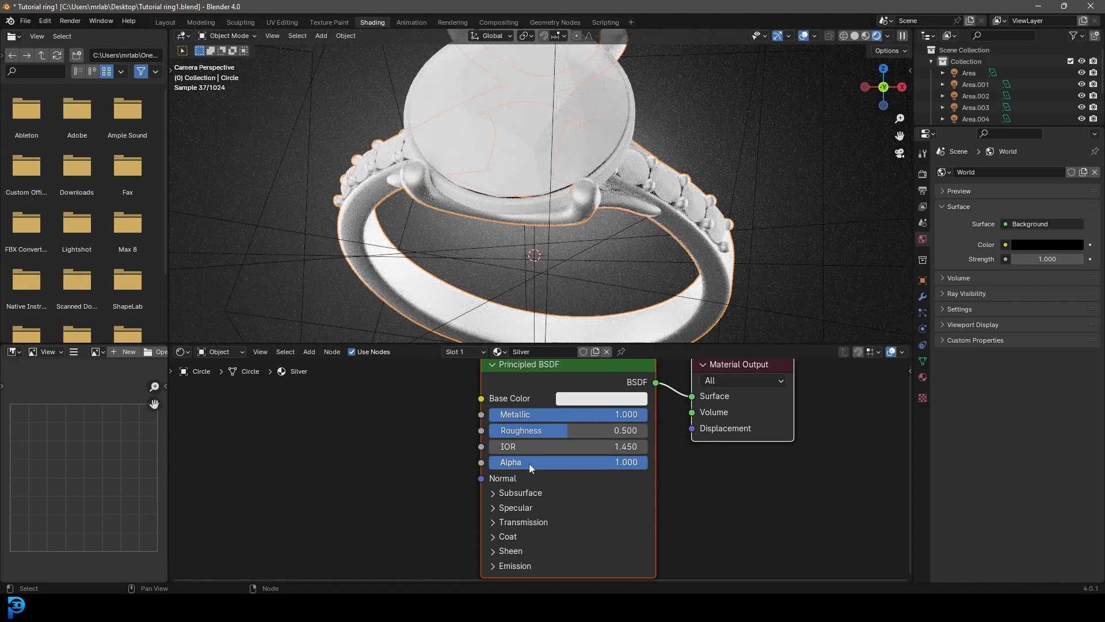
{"action": "left_click_drag", "start_coordinate": [567, 430], "coordinate": [545, 431]}
{"action": "left_click", "coordinate": [546, 430]}
{"action": "type", "text": "0.05"}
{"action": "key", "text": "Return"}
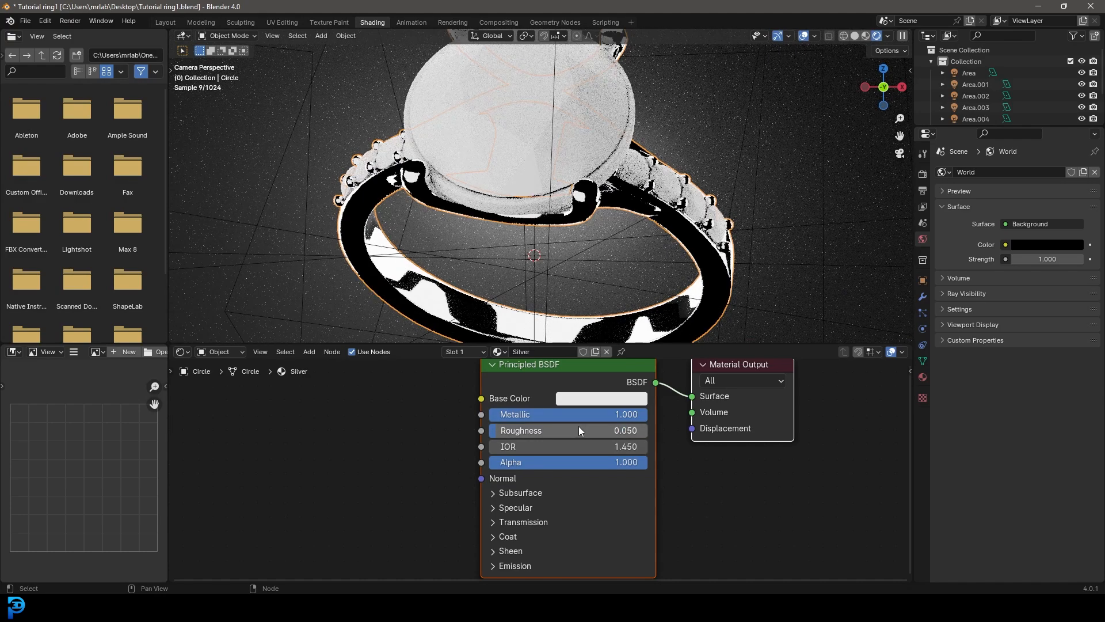
{"action": "key", "text": "Home"}
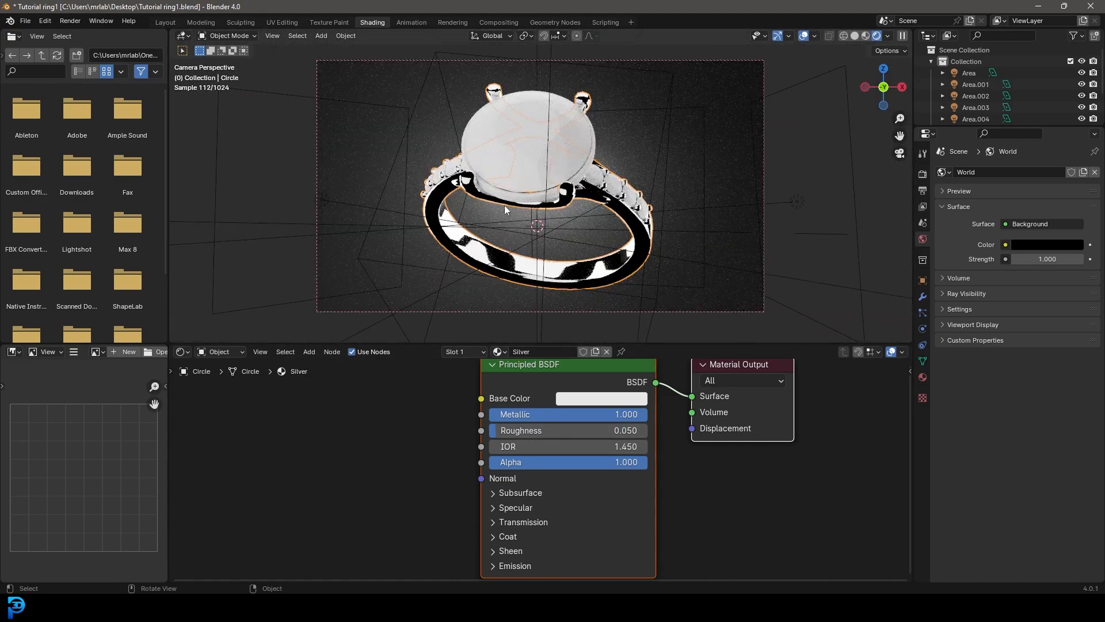
{"action": "scroll", "coordinate": [472, 197], "scroll_direction": "up", "scroll_amount": 3}
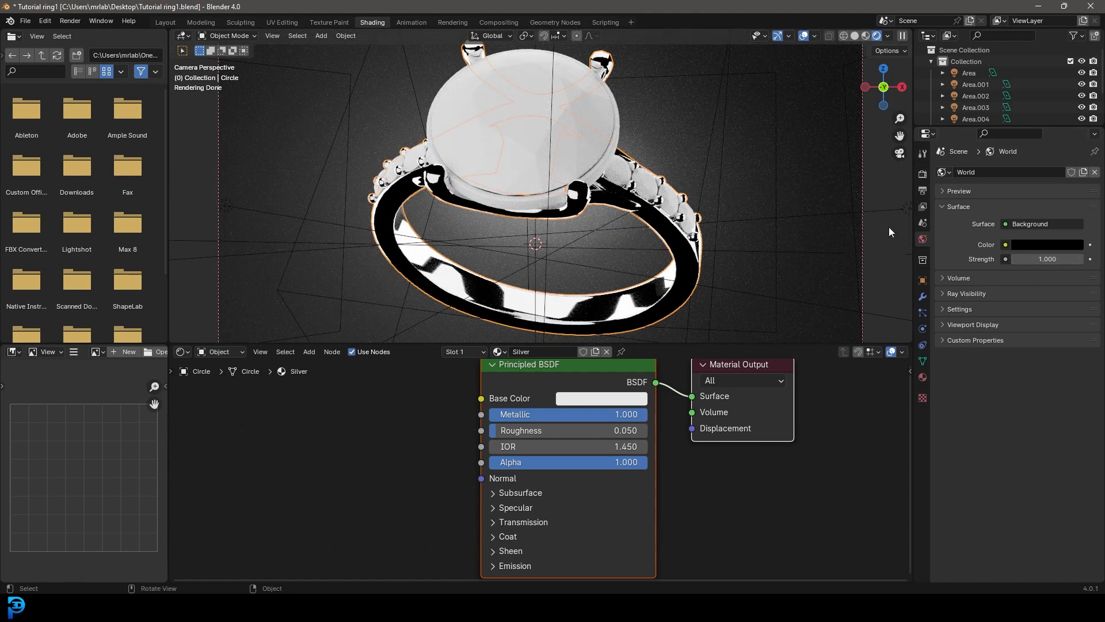
- Add a mesh plane and lower it along the Z axis to sit beneath the ring
{"action": "scroll", "coordinate": [529, 203], "scroll_direction": "down", "scroll_amount": 2}
{"action": "key", "text": "shift+a"}
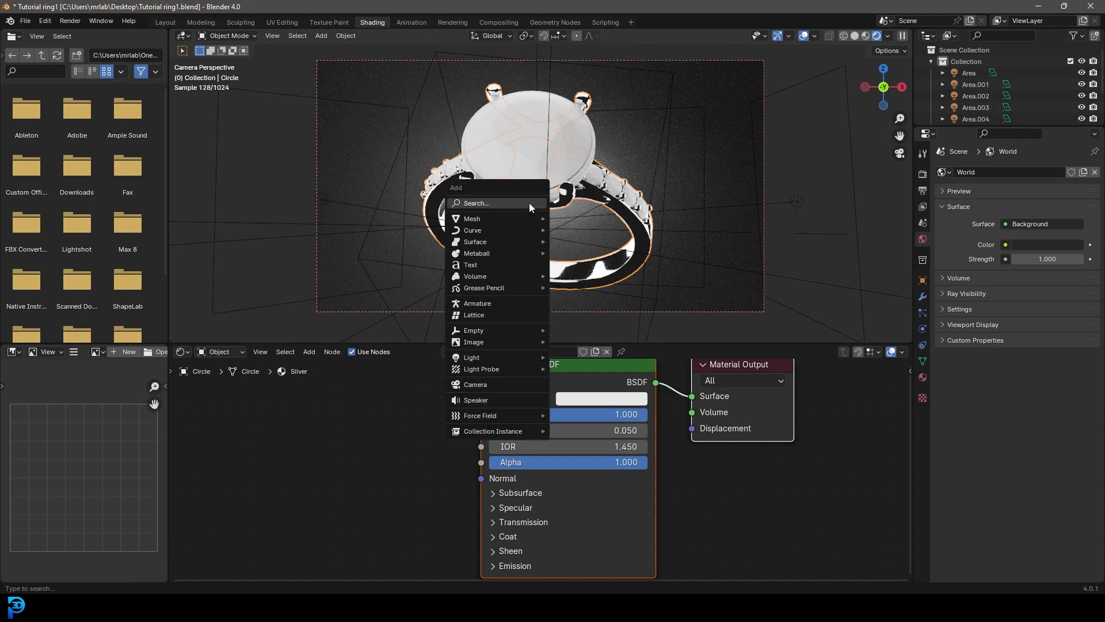
{"action": "mouse_move", "coordinate": [519, 220]}
{"action": "left_click", "coordinate": [575, 223]}
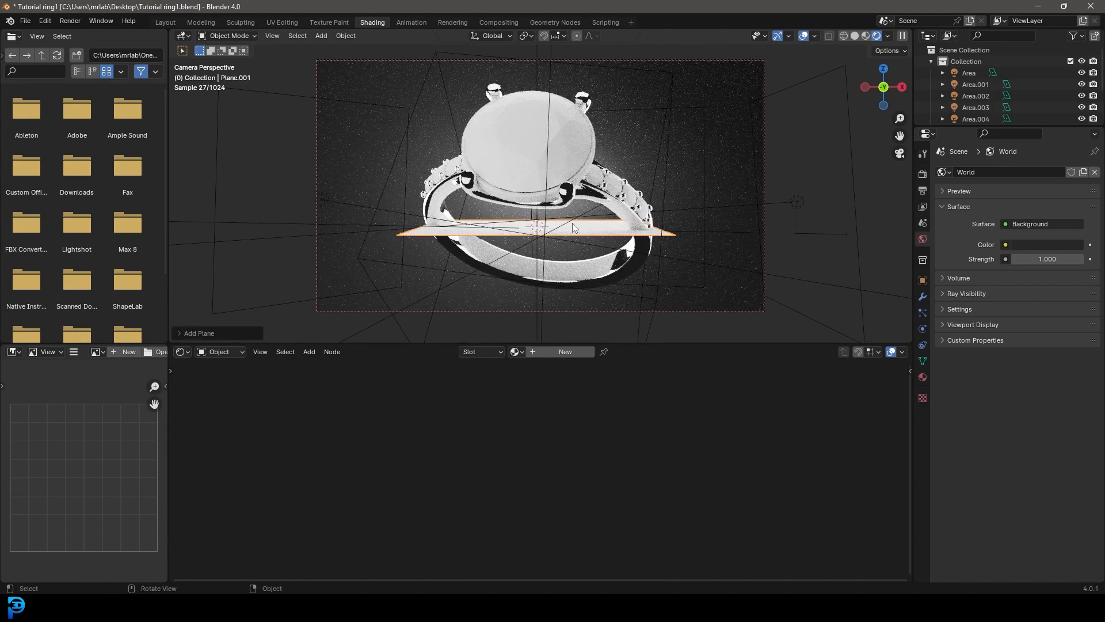
{"action": "key", "text": "g"}
{"action": "key", "text": "z"}
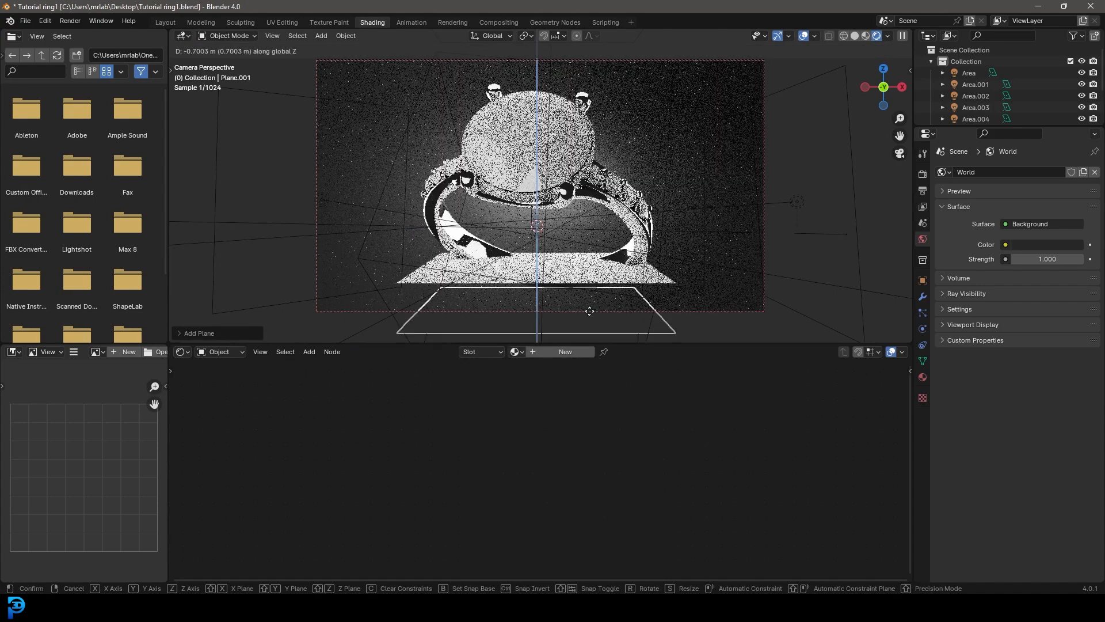
{"action": "left_click", "coordinate": [613, 59]}
- Scale up the plane beneath the ring until it extends past both sides of the camera frame
{"action": "scroll", "coordinate": [614, 61], "scroll_direction": "down", "scroll_amount": 3}
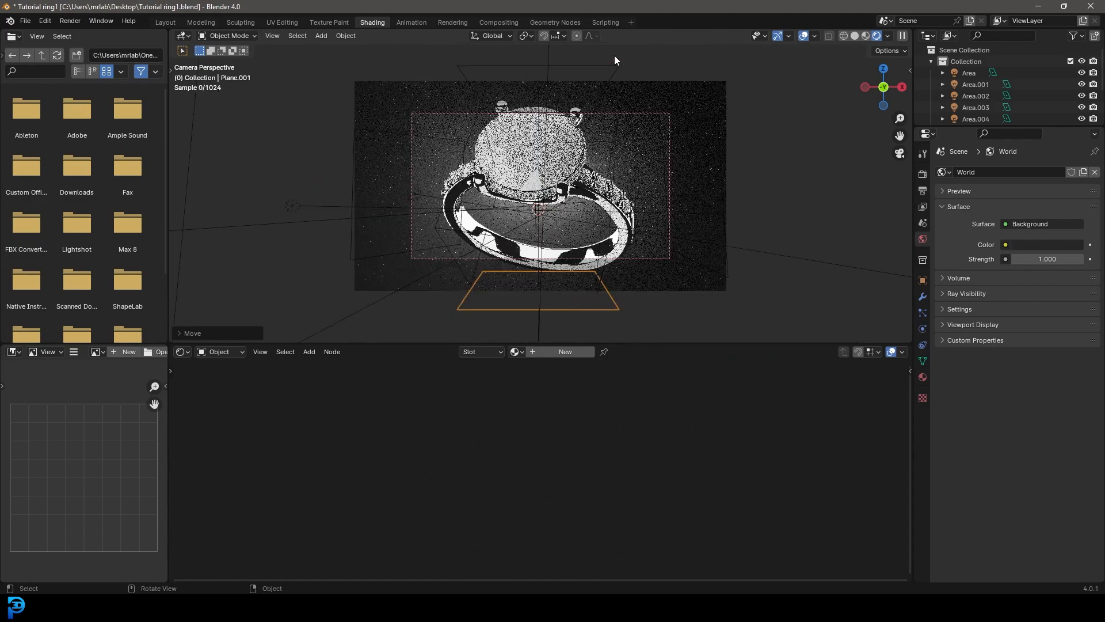
{"action": "middle_click_drag", "start_coordinate": [697, 147], "coordinate": [658, 169]}
{"action": "key", "text": "s"}
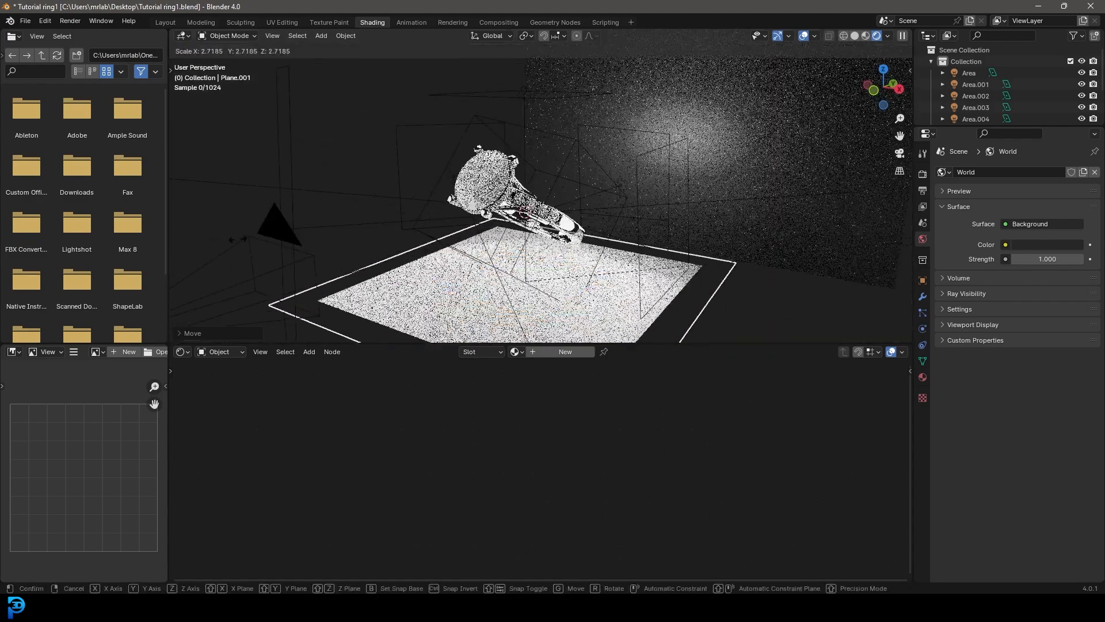
{"action": "left_click", "coordinate": [431, 182]}
{"action": "key", "text": "KP_0"}
{"action": "scroll", "coordinate": [611, 270], "scroll_direction": "up", "scroll_amount": 5}
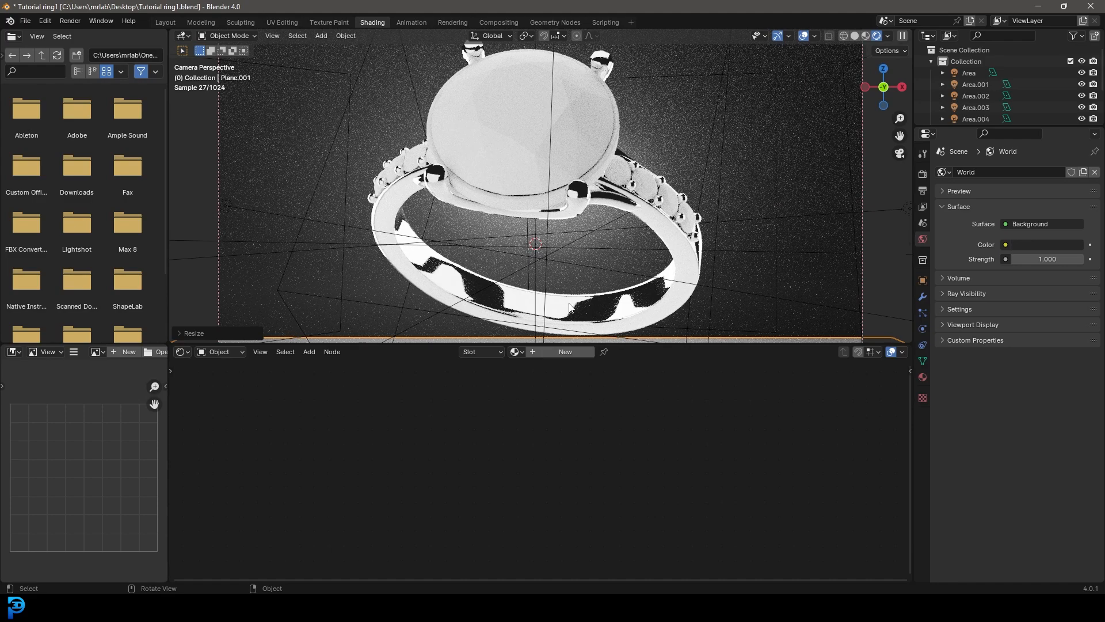
{"action": "scroll", "coordinate": [570, 307], "scroll_direction": "down", "scroll_amount": 4}
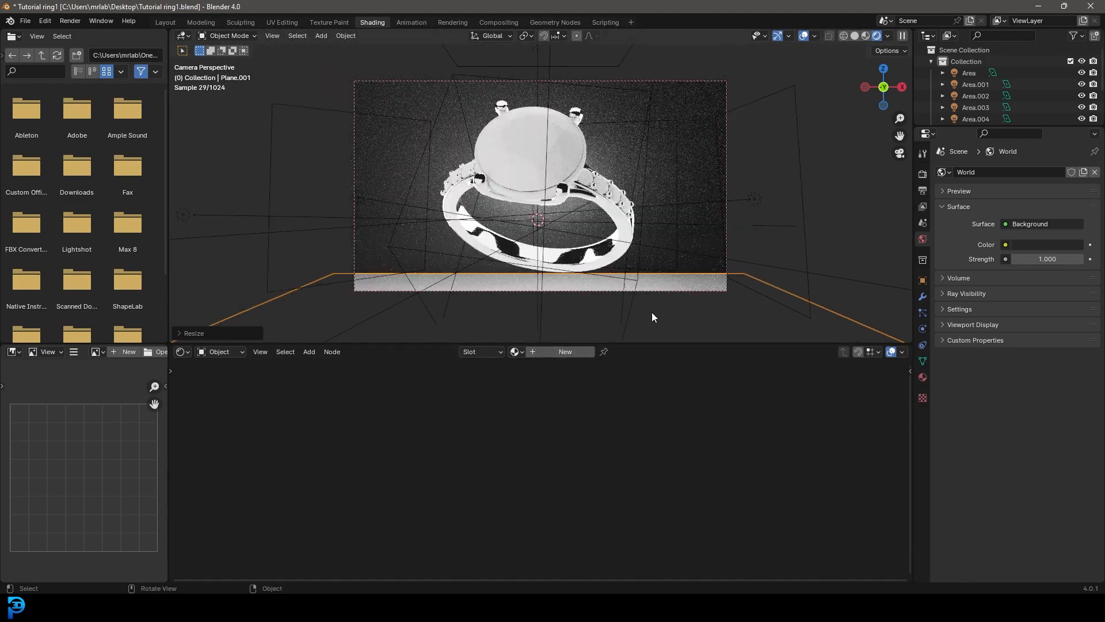
- Lower the floor plane further along the Z axis until it is out of the camera frame
{"action": "middle_click_drag", "start_coordinate": [626, 330], "coordinate": [575, 288]}
{"action": "scroll", "coordinate": [540, 260], "scroll_direction": "down", "scroll_amount": 5}
{"action": "key", "text": "g"}
{"action": "key", "text": "z"}
{"action": "left_click", "coordinate": [568, 328]}
{"action": "key", "text": "KP_0"}
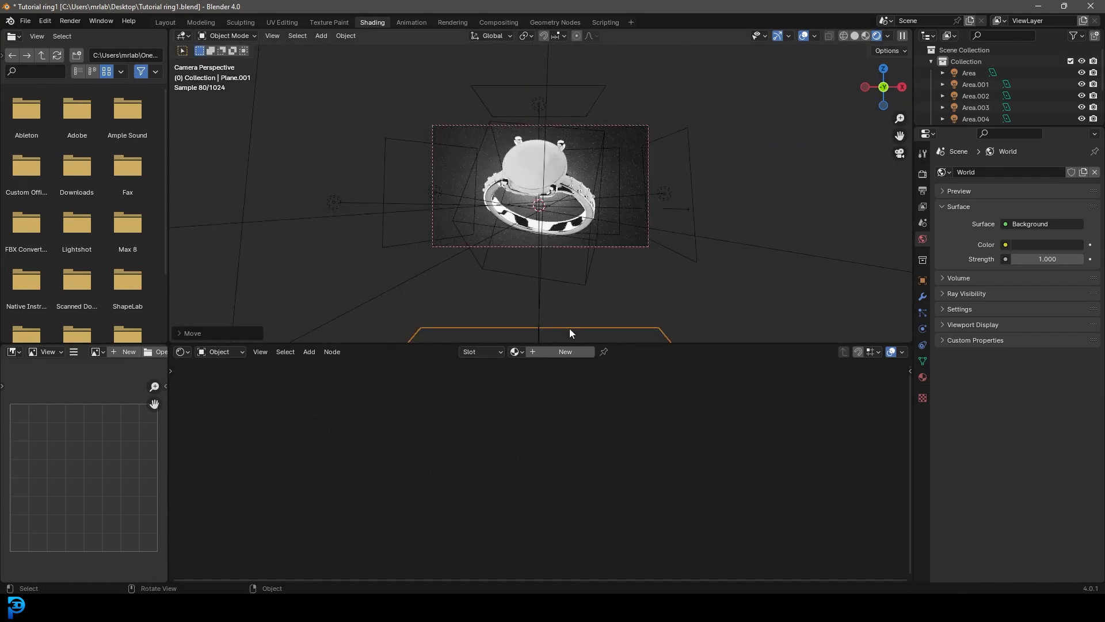
{"action": "scroll", "coordinate": [569, 328], "scroll_direction": "up", "scroll_amount": 5}
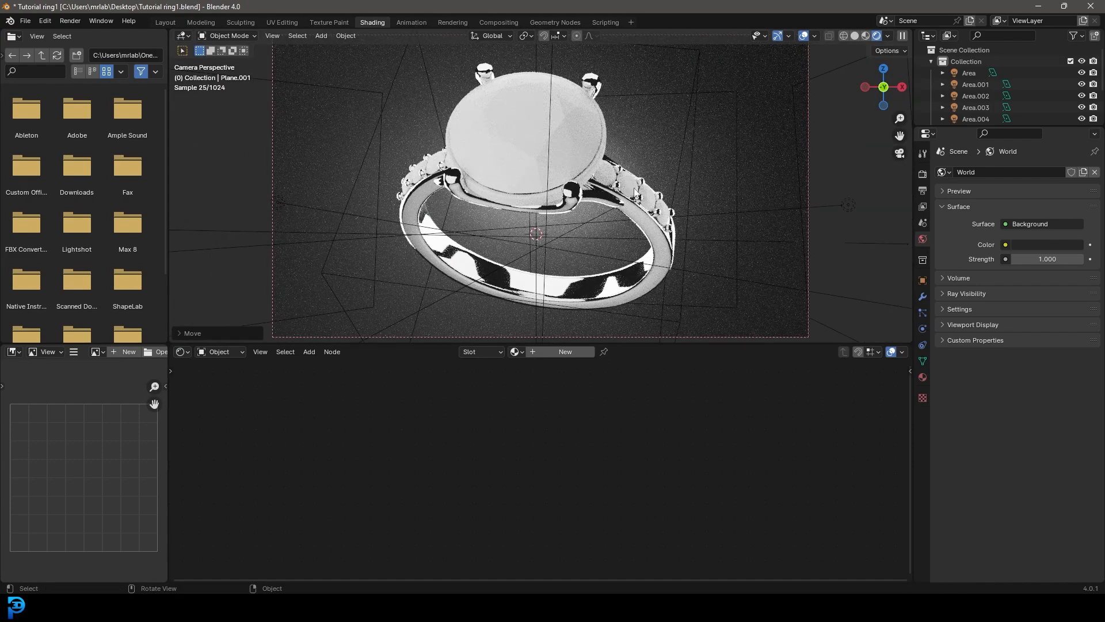
{"action": "scroll", "coordinate": [636, 193], "scroll_direction": "up", "scroll_amount": 3}
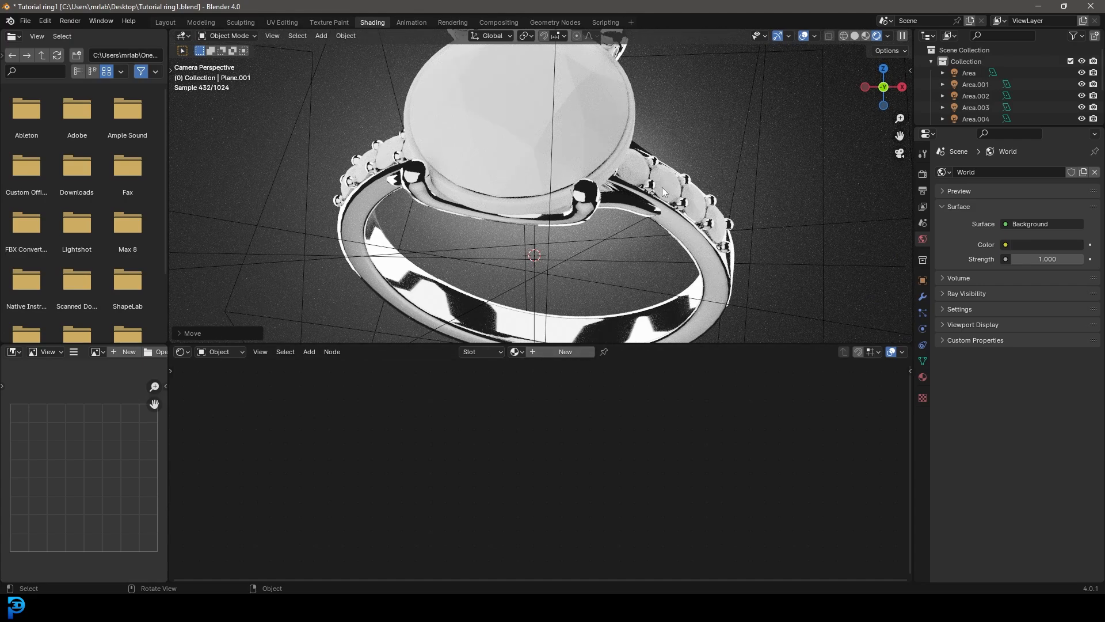
- Select the metal setting around the main stone and switch the viewport to solid shading
{"action": "scroll", "coordinate": [535, 193], "scroll_direction": "down", "scroll_amount": 2}
{"action": "middle_click_drag", "start_coordinate": [532, 191], "coordinate": [532, 168], "text": "shift"}
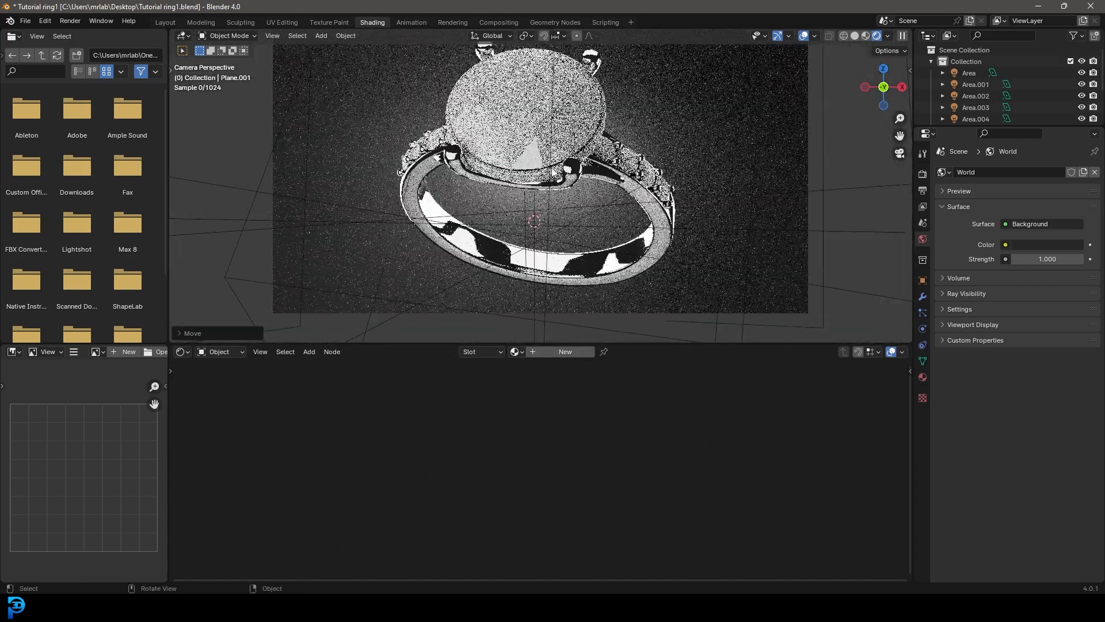
{"action": "scroll", "coordinate": [531, 167], "scroll_direction": "up", "scroll_amount": 2}
{"action": "left_click", "coordinate": [526, 175]}
{"action": "key", "text": "z"}
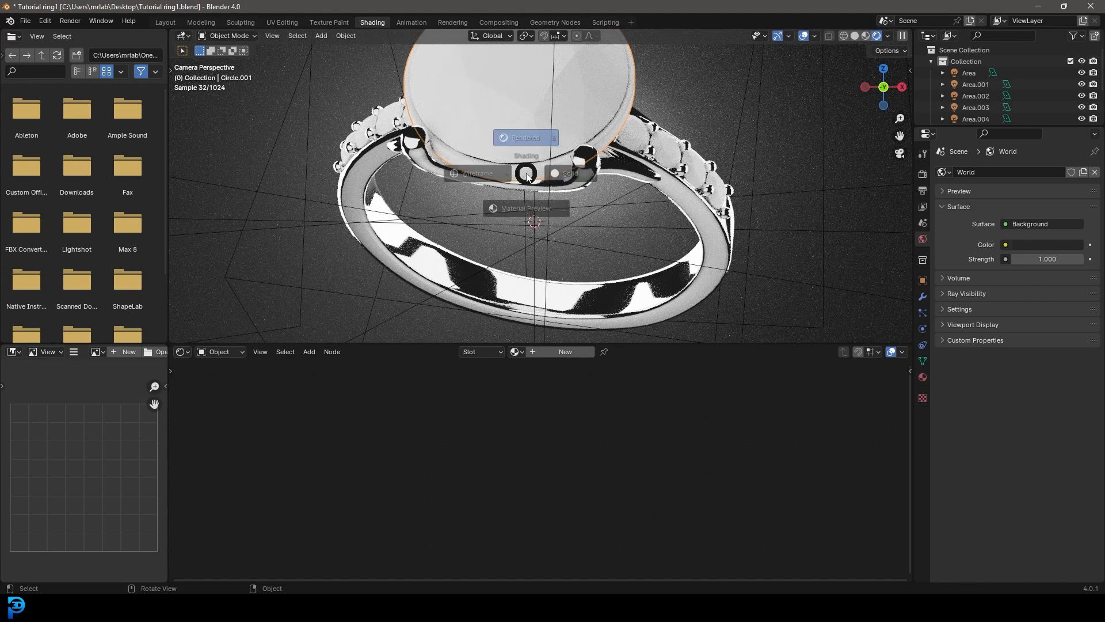
{"action": "left_click", "coordinate": [575, 171]}
{"action": "middle_click_drag", "start_coordinate": [619, 135], "coordinate": [610, 143], "text": "shift"}
{"action": "scroll", "coordinate": [610, 143], "scroll_direction": "up", "scroll_amount": 4}
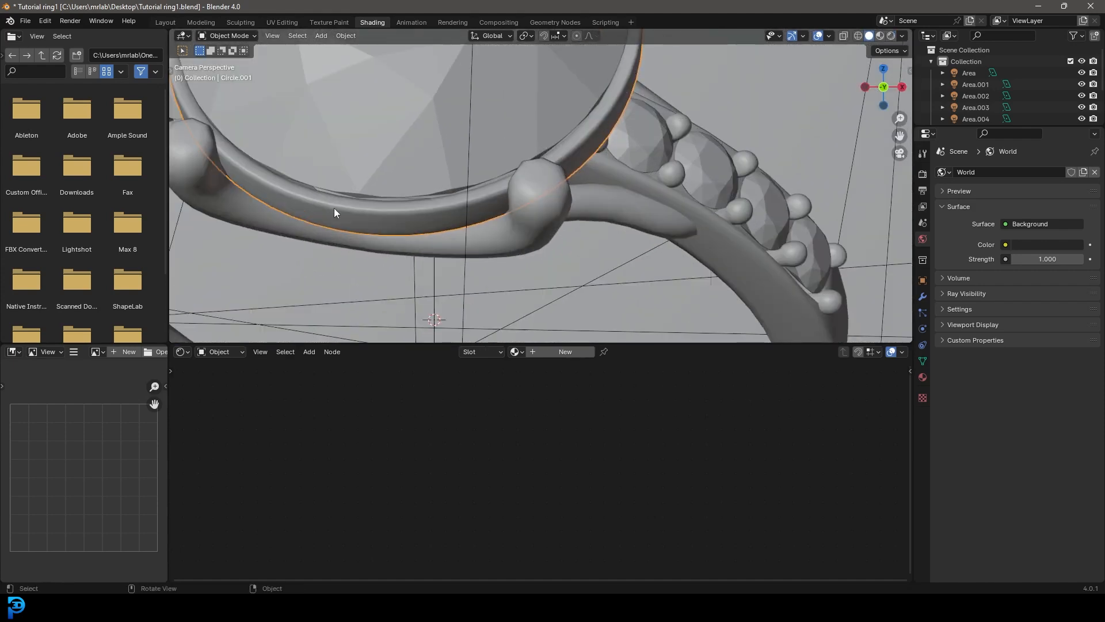
- Assign the existing Silver material to the setting around the main stone
{"action": "left_click", "coordinate": [515, 352]}
{"action": "scroll", "coordinate": [631, 210], "scroll_direction": "down", "scroll_amount": 1}
{"action": "middle_click_drag", "start_coordinate": [631, 210], "coordinate": [469, 162]}
{"action": "middle_click_drag", "start_coordinate": [326, 90], "coordinate": [478, 200], "text": "shift"}
{"action": "left_click", "coordinate": [516, 351]}
{"action": "left_click", "coordinate": [533, 395]}
{"action": "scroll", "coordinate": [503, 225], "scroll_direction": "down", "scroll_amount": 3}
{"action": "scroll", "coordinate": [512, 225], "scroll_direction": "down", "scroll_amount": 1}
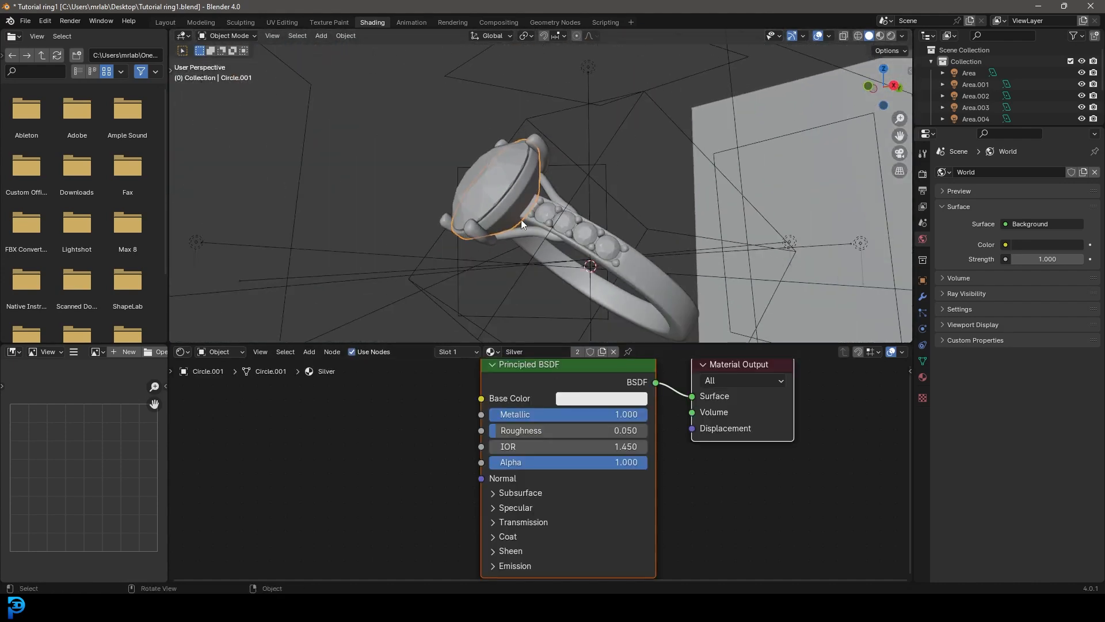
- Create a new material for the large center stone and name it Diamond
{"action": "key", "text": "KP_0"}
{"action": "left_click", "coordinate": [541, 126]}
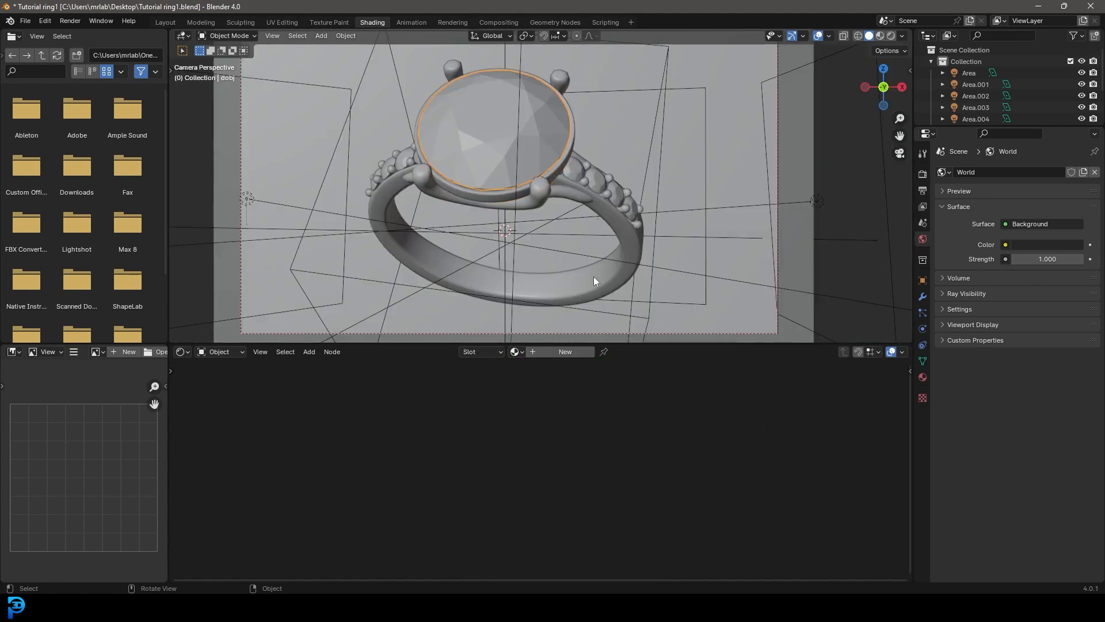
{"action": "left_click", "coordinate": [579, 350]}
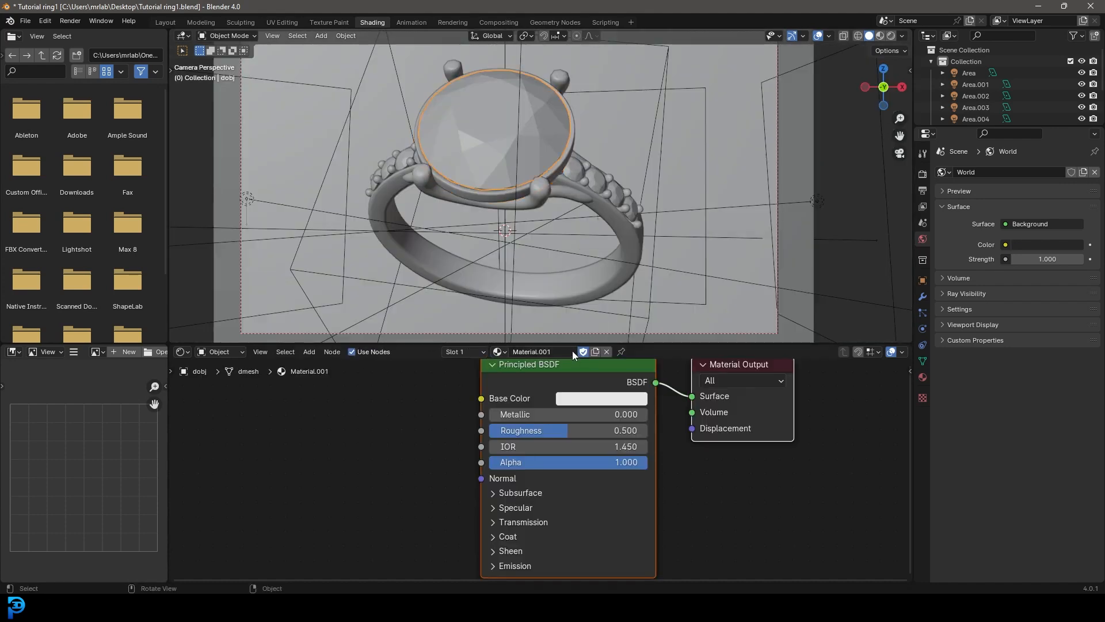
{"action": "double_click", "coordinate": [552, 352]}
{"action": "type", "text": "Diamond"}
{"action": "key", "text": "Return"}
{"action": "scroll", "coordinate": [407, 420], "scroll_direction": "down", "scroll_amount": 3}
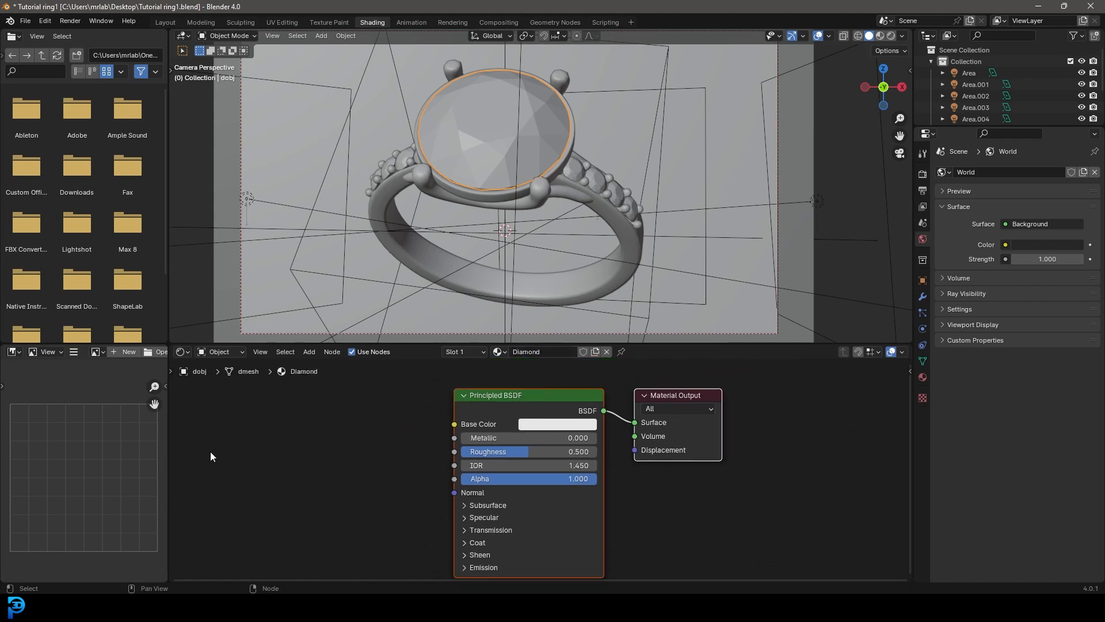
- Delete the Principled BSDF node from the Diamond material
{"action": "scroll", "coordinate": [558, 435], "scroll_direction": "down", "scroll_amount": 1}
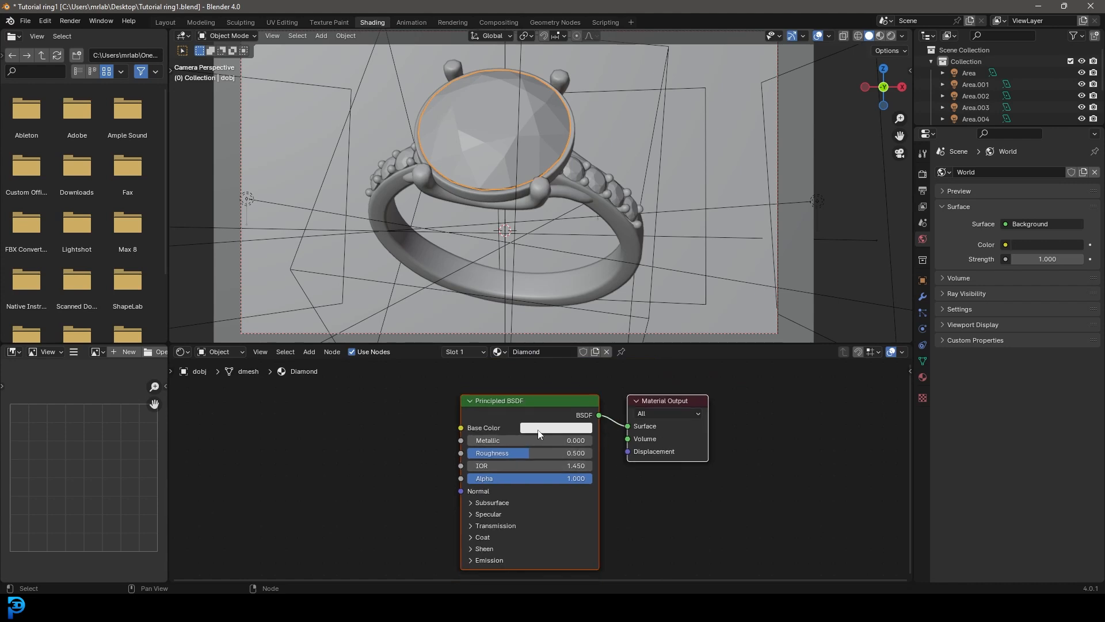
{"action": "middle_click_drag", "start_coordinate": [460, 412], "coordinate": [484, 419]}
{"action": "scroll", "coordinate": [490, 426], "scroll_direction": "up", "scroll_amount": 1}
{"action": "left_click_drag", "start_coordinate": [443, 381], "coordinate": [512, 442]}
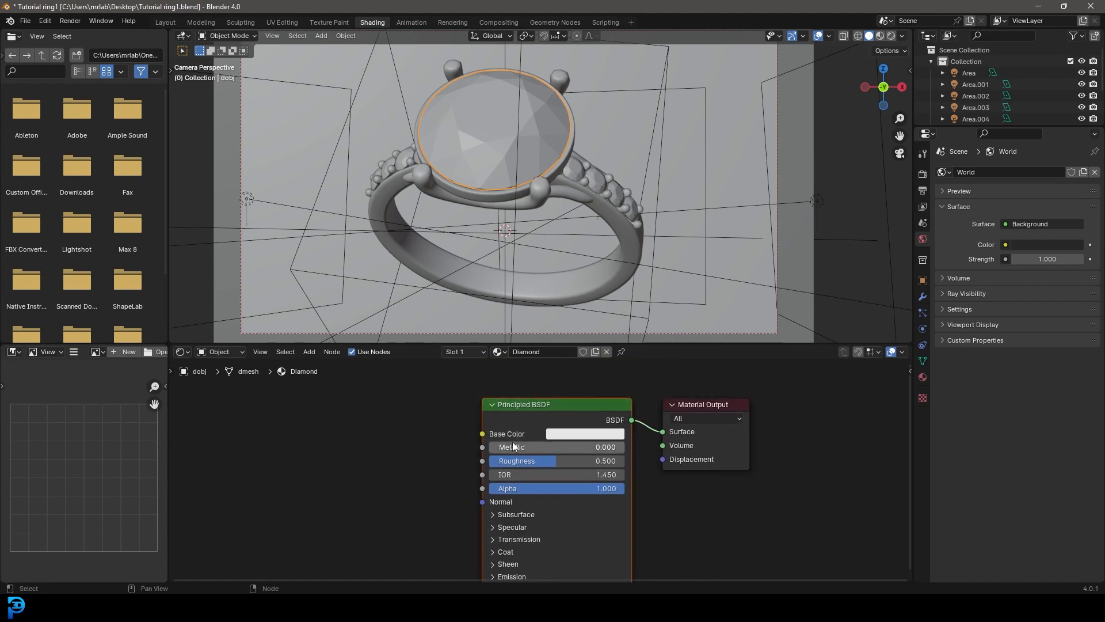
{"action": "key", "text": "x"}
- Add a Glass BSDF node to the Diamond material, placed before the Material Output
{"action": "scroll", "coordinate": [480, 430], "scroll_direction": "down", "scroll_amount": 2}
{"action": "key", "text": "shift+a"}
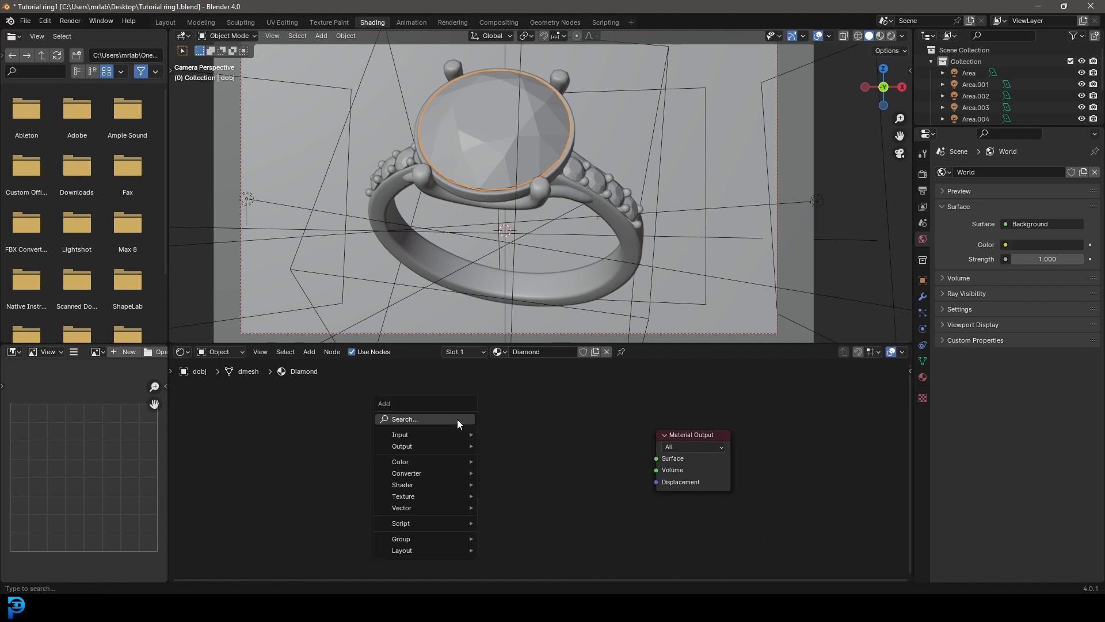
{"action": "left_click", "coordinate": [457, 419]}
{"action": "type", "text": "glas"}
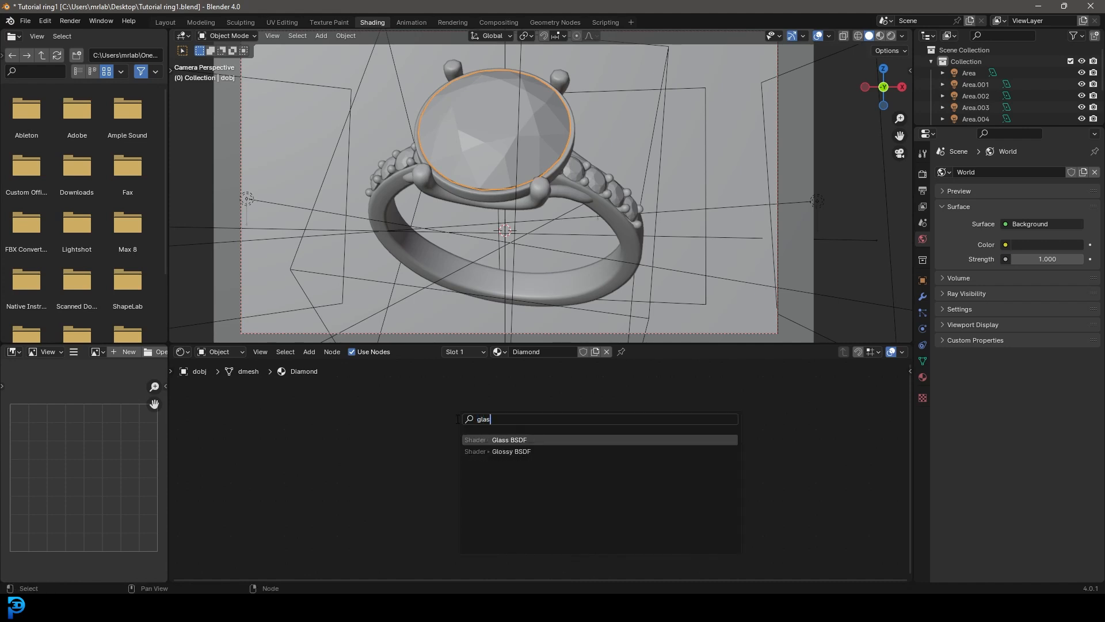
{"action": "left_click", "coordinate": [540, 439]}
{"action": "left_click", "coordinate": [442, 424]}
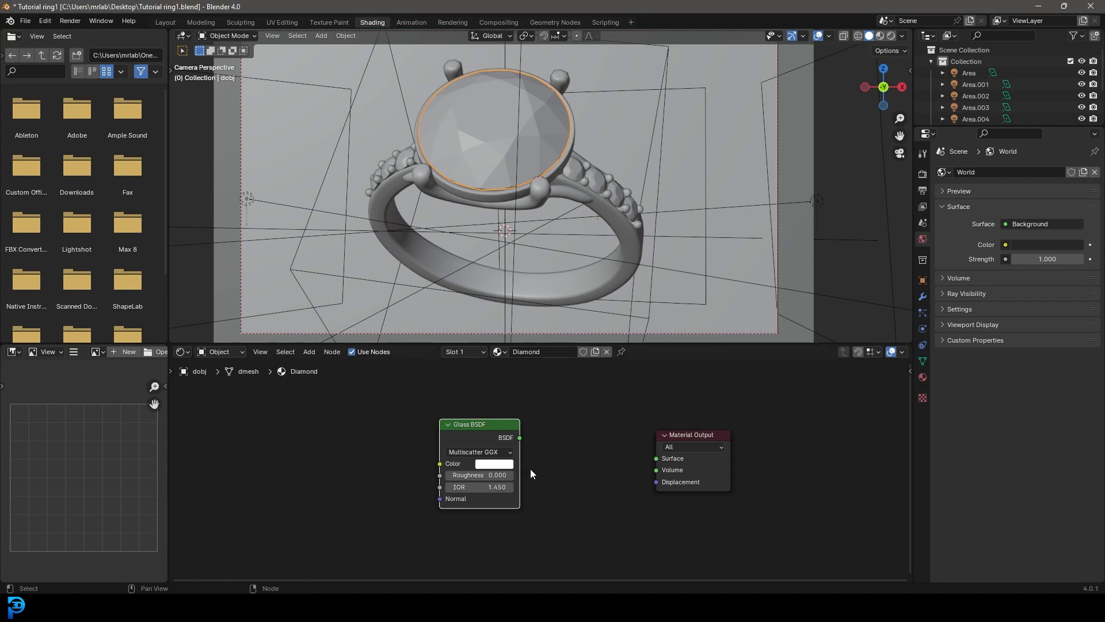
- Enlarge the node editor area and duplicate the Glass BSDF node, placing the copy below the original
{"action": "scroll", "coordinate": [531, 471], "scroll_direction": "down", "scroll_amount": 2}
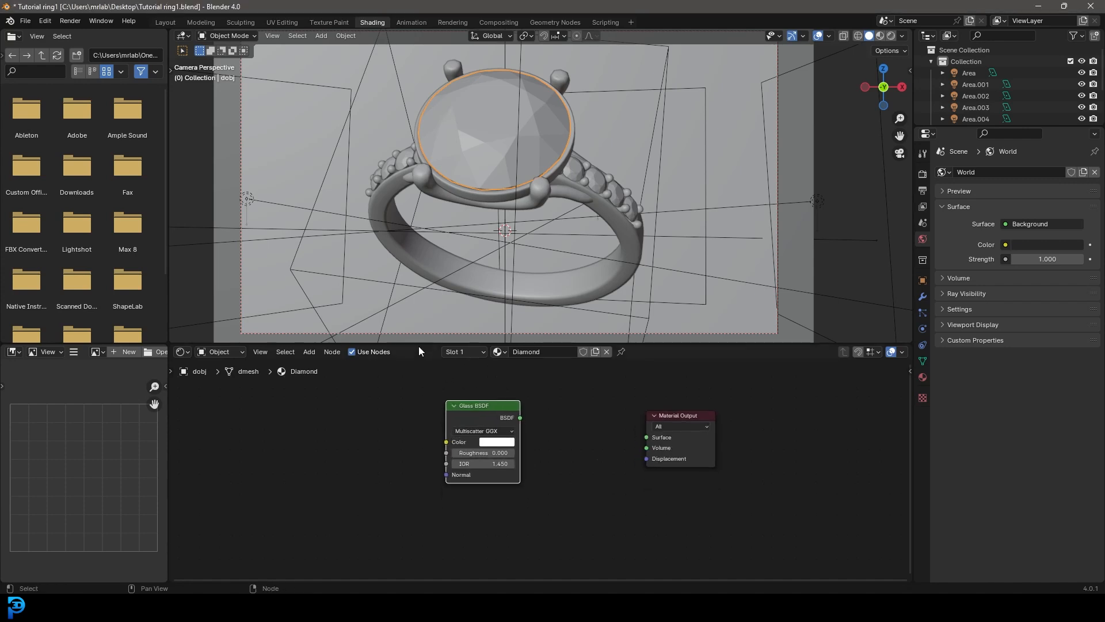
{"action": "left_click_drag", "start_coordinate": [419, 344], "coordinate": [419, 204]}
{"action": "key", "text": "shift+d"}
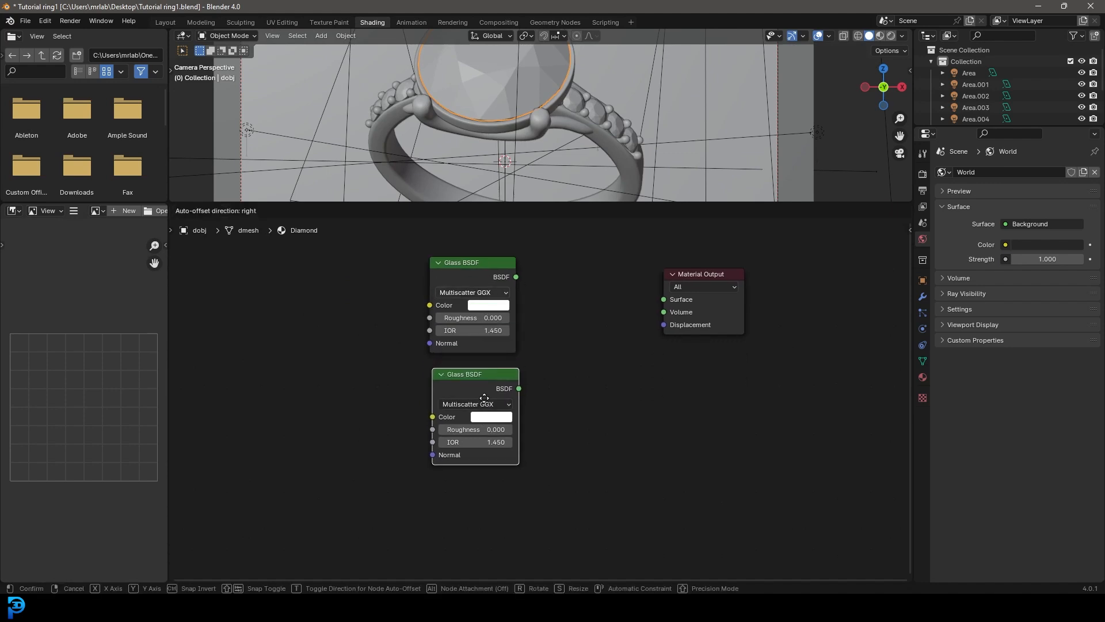
{"action": "left_click", "coordinate": [482, 392]}
- Set the duplicated Glass BSDF node's color to pure red: Red 1.000, Green 0.000 and Blue 0.000
{"action": "left_click", "coordinate": [482, 412]}
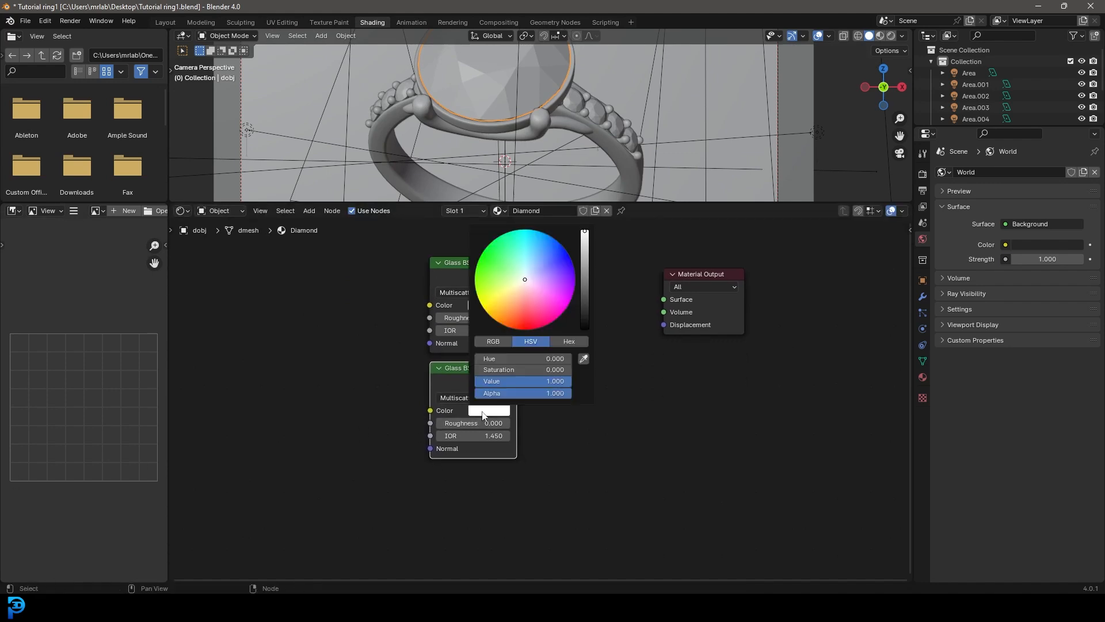
{"action": "left_click", "coordinate": [499, 341]}
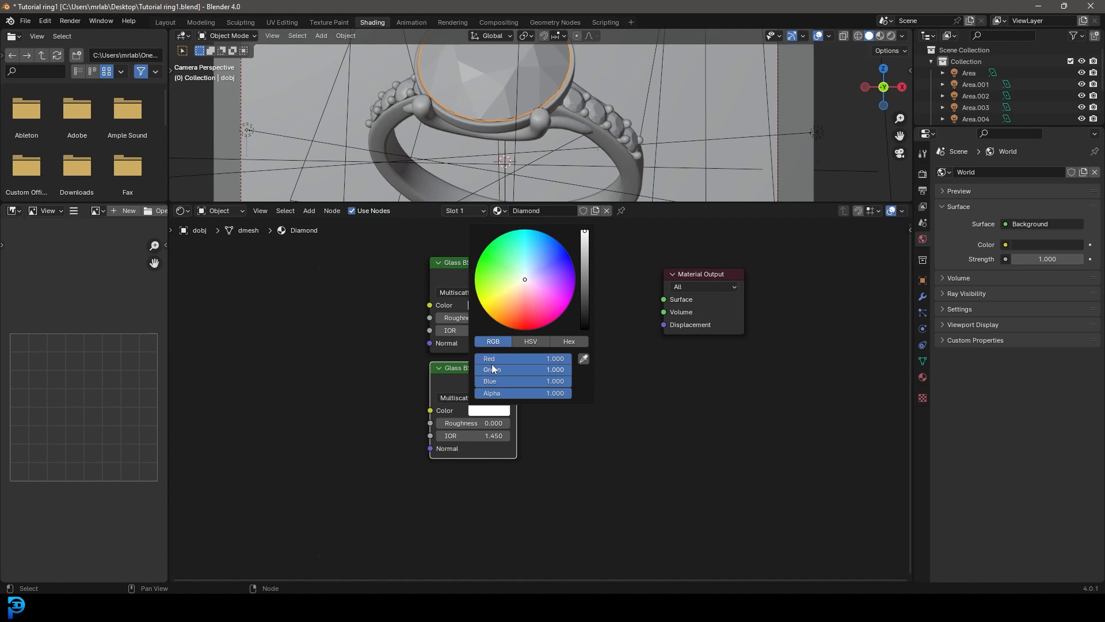
{"action": "left_click_drag", "start_coordinate": [555, 370], "coordinate": [477, 370]}
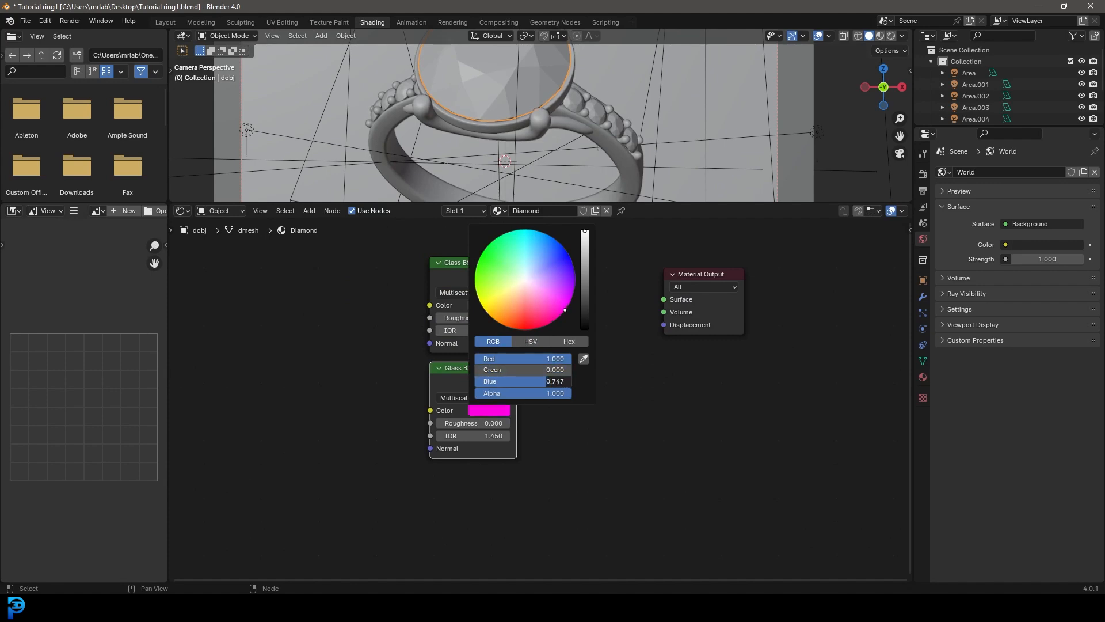
{"action": "left_click_drag", "start_coordinate": [555, 381], "coordinate": [477, 381]}
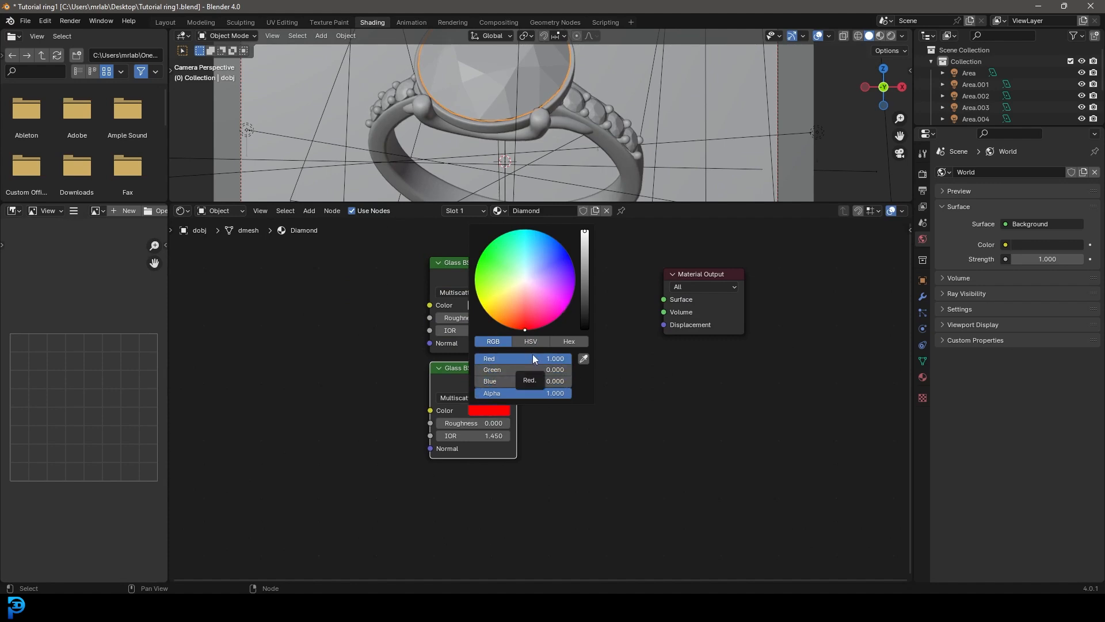
- Duplicate the red Glass BSDF node below itself and set the copy's color to pure green: Red 0.000, Green 1.000, Blue 0.000
{"action": "key", "text": "shift+d"}
{"action": "left_click", "coordinate": [444, 490]}
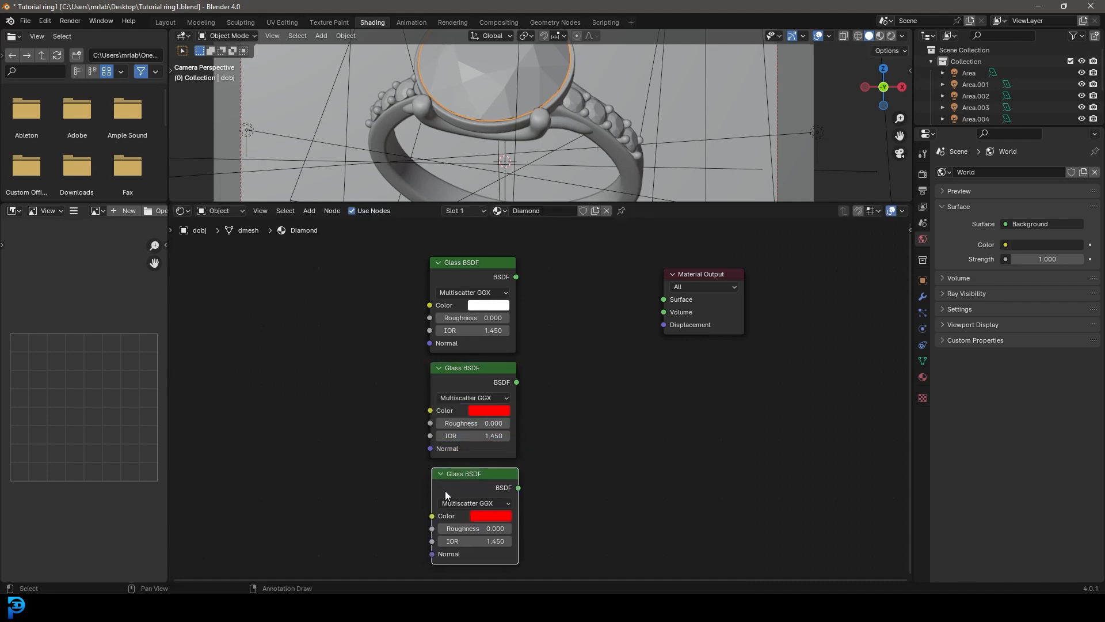
{"action": "left_click", "coordinate": [485, 515]}
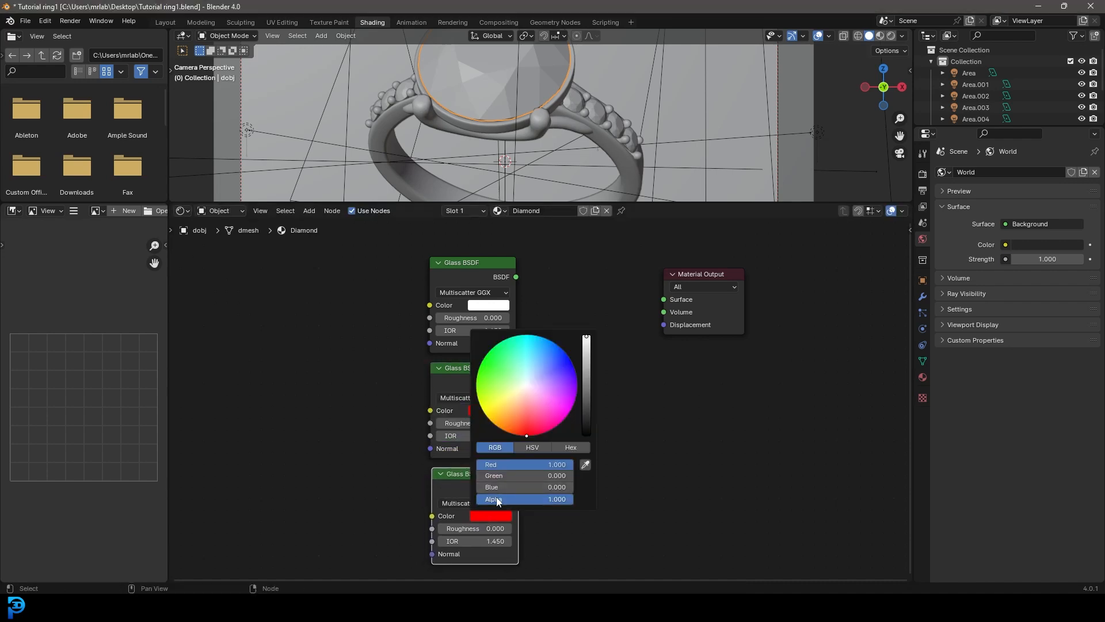
{"action": "mouse_move", "coordinate": [494, 476]}
{"action": "left_mouse_down"}
{"action": "mouse_move", "coordinate": [569, 475]}
{"action": "mouse_move", "coordinate": [480, 466]}
{"action": "left_mouse_up"}
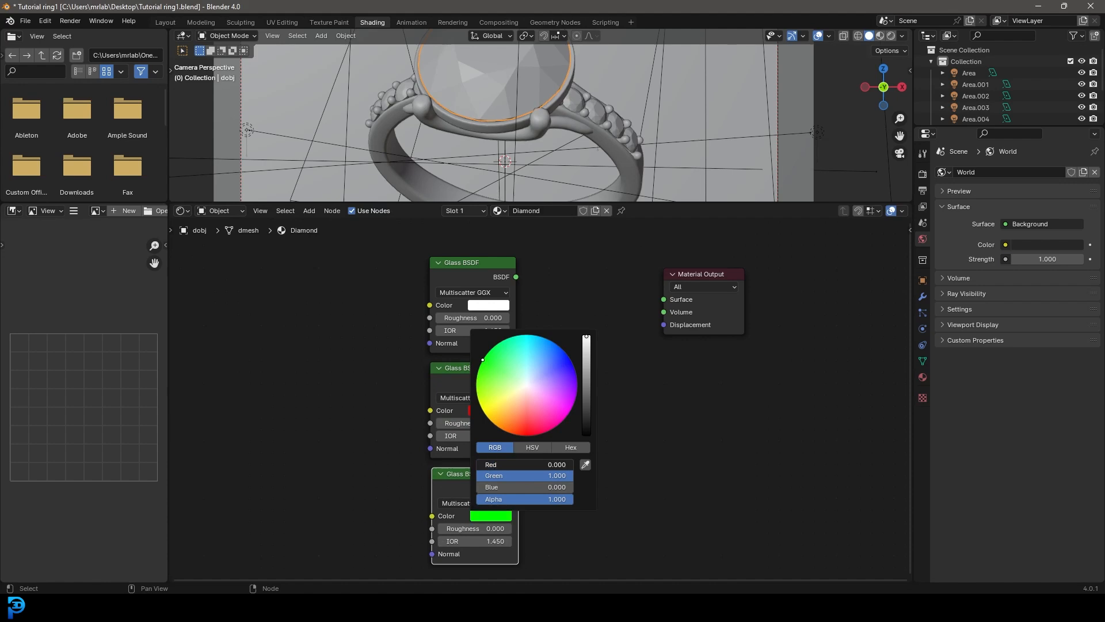
- Duplicate the green Glass BSDF node below itself and set the copy's color to pure blue
{"action": "middle_click_drag", "start_coordinate": [636, 513], "coordinate": [571, 360]}
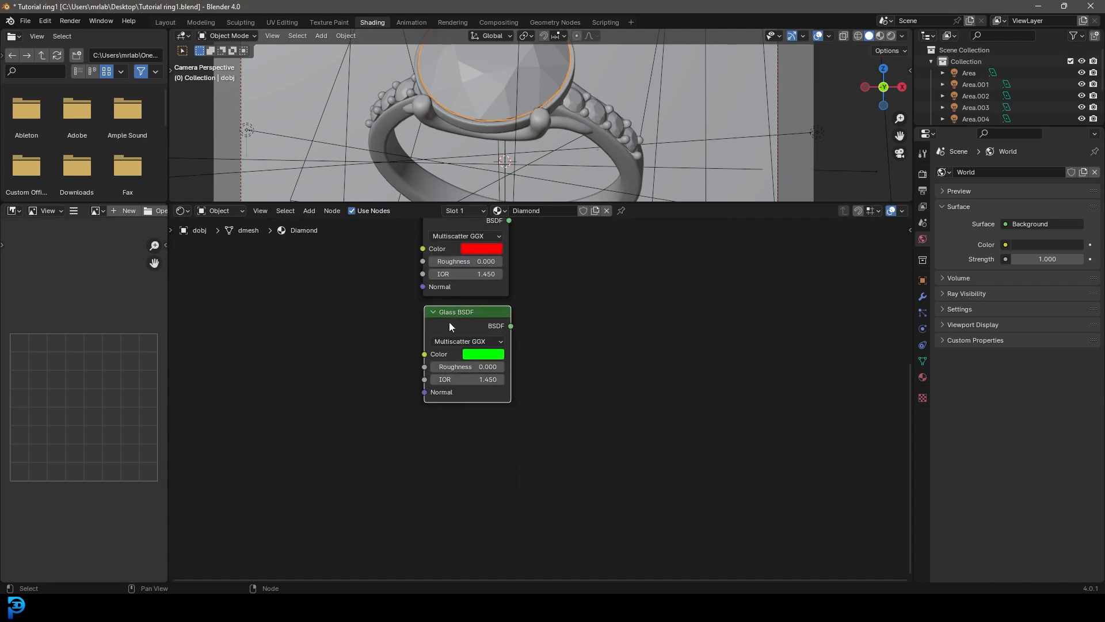
{"action": "key", "text": "shift+d"}
{"action": "left_click", "coordinate": [448, 428]}
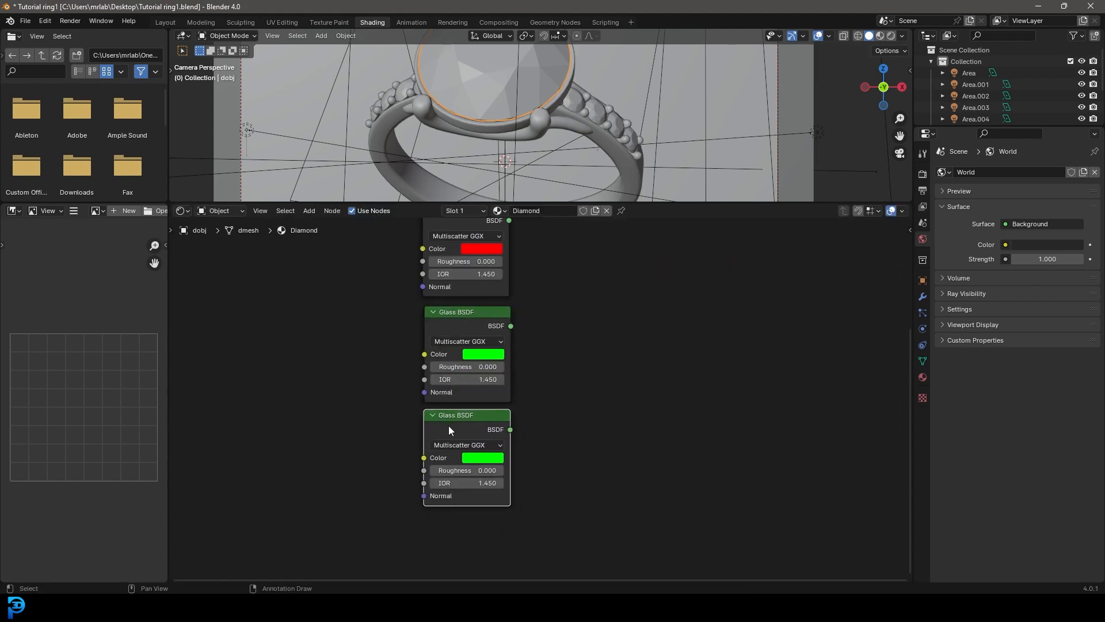
{"action": "left_click", "coordinate": [482, 458]}
{"action": "left_click_drag", "start_coordinate": [476, 429], "coordinate": [442, 419]}
{"action": "scroll", "coordinate": [637, 336], "scroll_direction": "down", "scroll_amount": 4}
{"action": "middle_click_drag", "start_coordinate": [638, 337], "coordinate": [623, 377]}
{"action": "scroll", "coordinate": [616, 371], "scroll_direction": "up", "scroll_amount": 3}
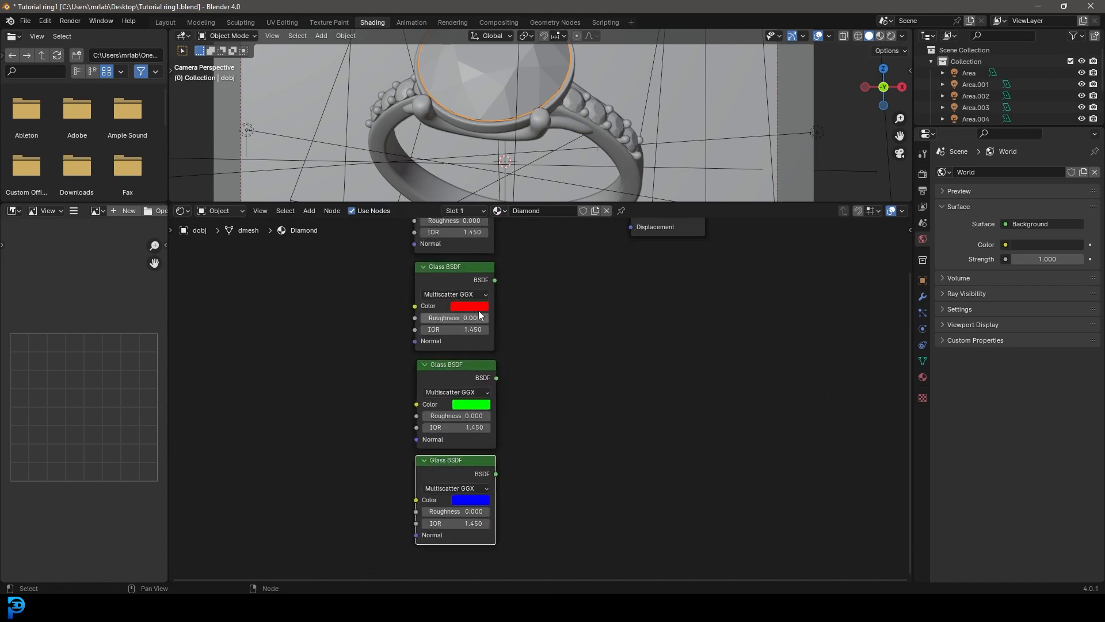
- Add an Add Shader node and connect the red and green Glass BSDF outputs to its two Shader inputs
{"action": "scroll", "coordinate": [484, 414], "scroll_direction": "down", "scroll_amount": 1}
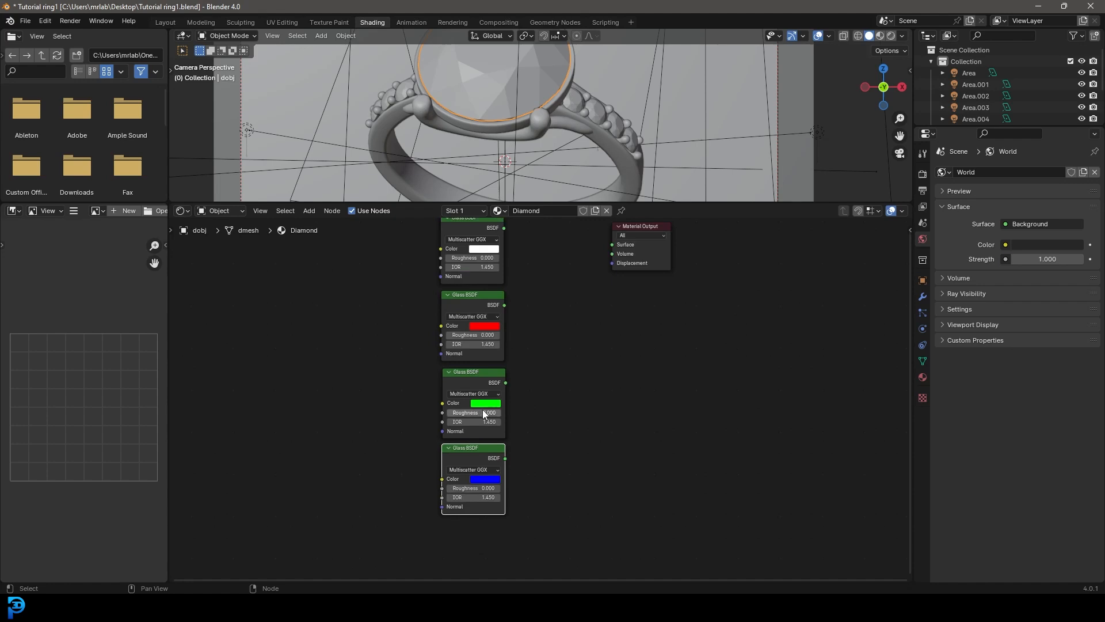
{"action": "middle_click_drag", "start_coordinate": [520, 361], "coordinate": [498, 373]}
{"action": "key", "text": "shift+a"}
{"action": "left_click", "coordinate": [554, 330]}
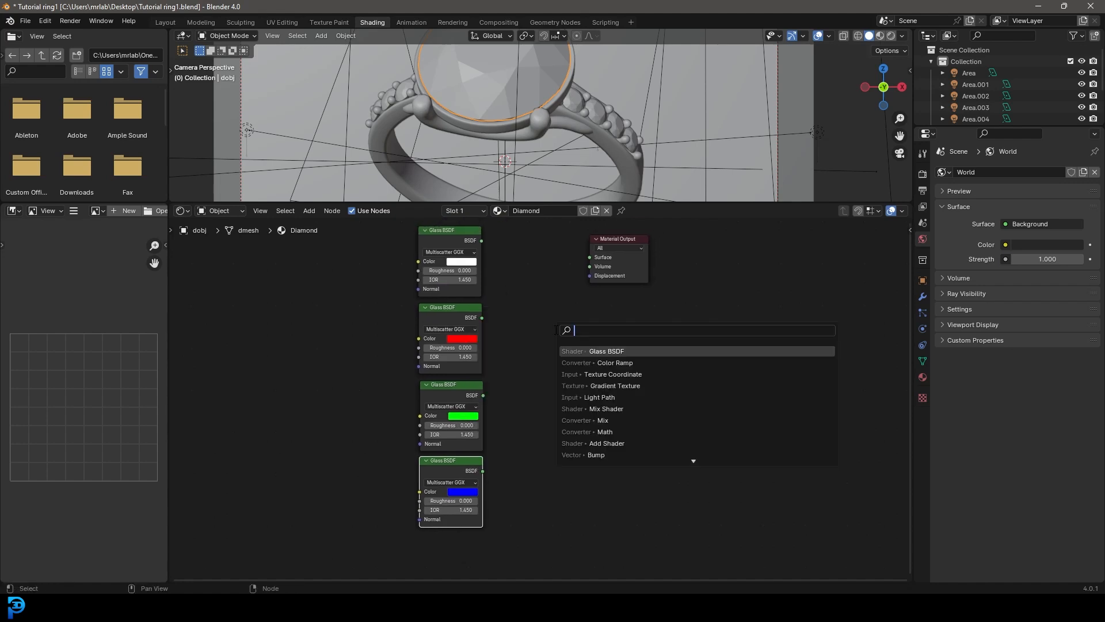
{"action": "type", "text": "add"}
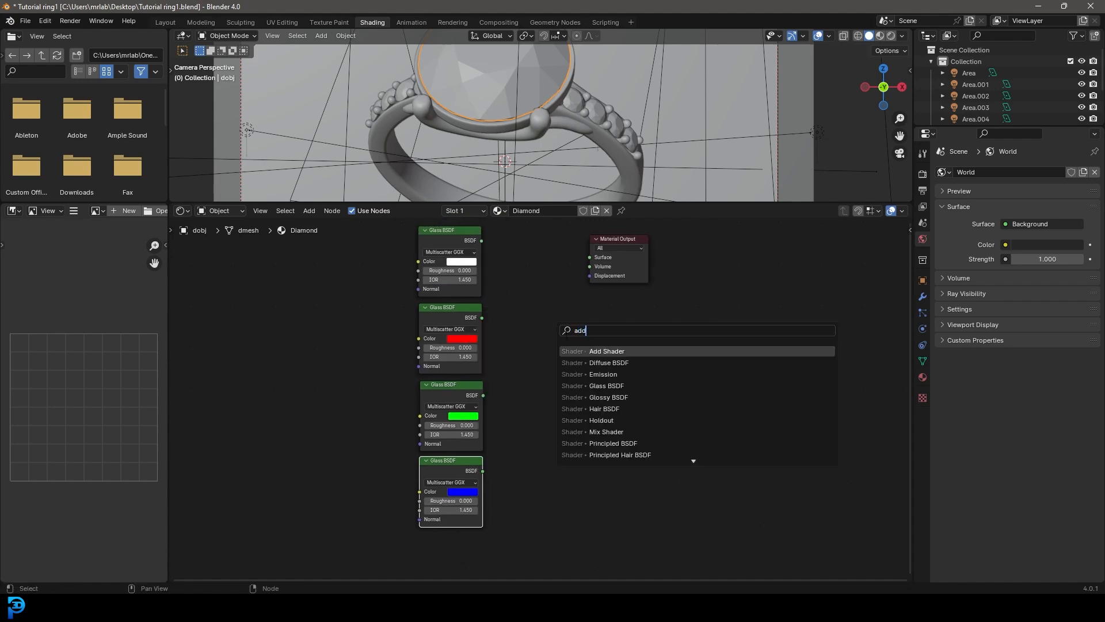
{"action": "left_click_drag", "start_coordinate": [460, 288], "coordinate": [513, 337]}
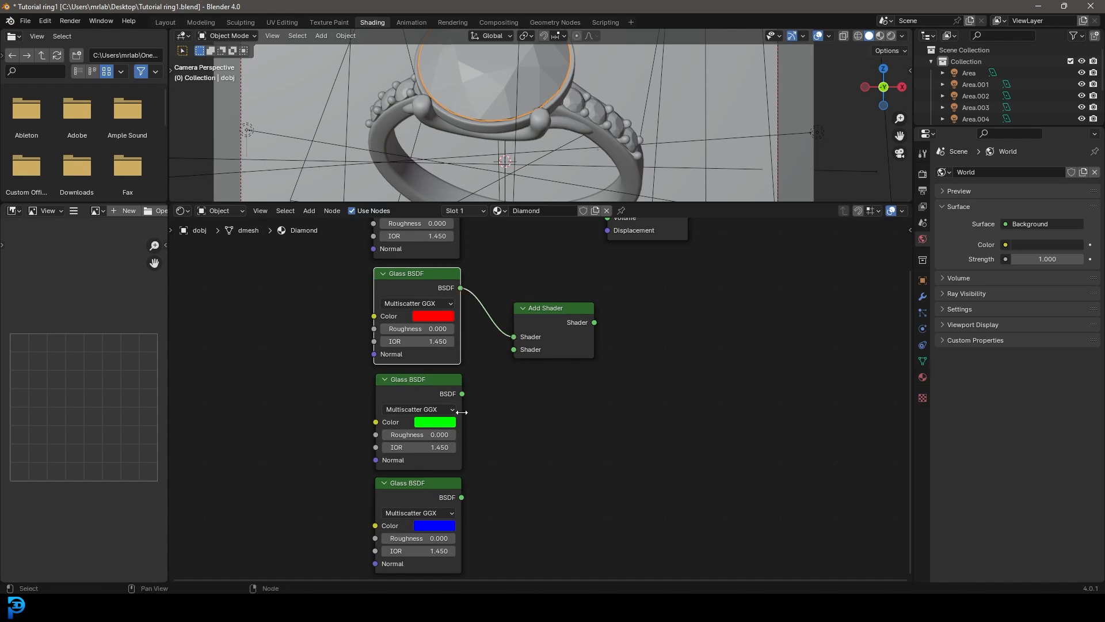
{"action": "left_click_drag", "start_coordinate": [462, 393], "coordinate": [519, 348]}
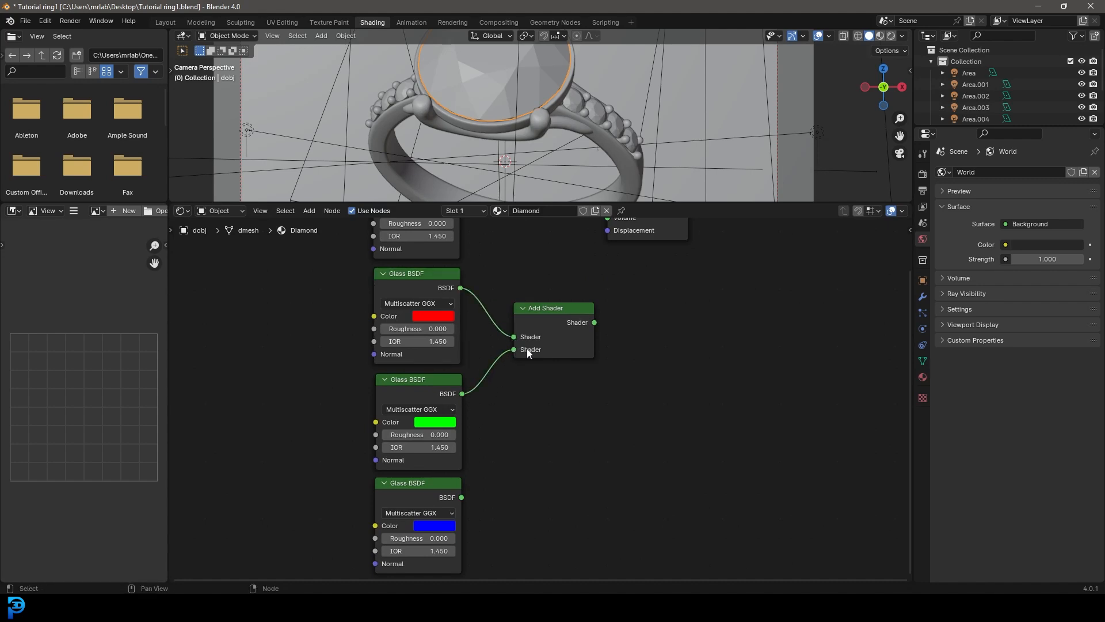
- Duplicate the Add Shader and feed the copy with the first Add Shader's output and the blue Glass BSDF
{"action": "middle_click_drag", "start_coordinate": [535, 403], "coordinate": [486, 381]}
{"action": "scroll", "coordinate": [485, 377], "scroll_direction": "down", "scroll_amount": 2}
{"action": "left_click", "coordinate": [483, 306]}
{"action": "key", "text": "shift+d"}
{"action": "left_click", "coordinate": [493, 399]}
{"action": "left_click_drag", "start_coordinate": [419, 464], "coordinate": [578, 363]}
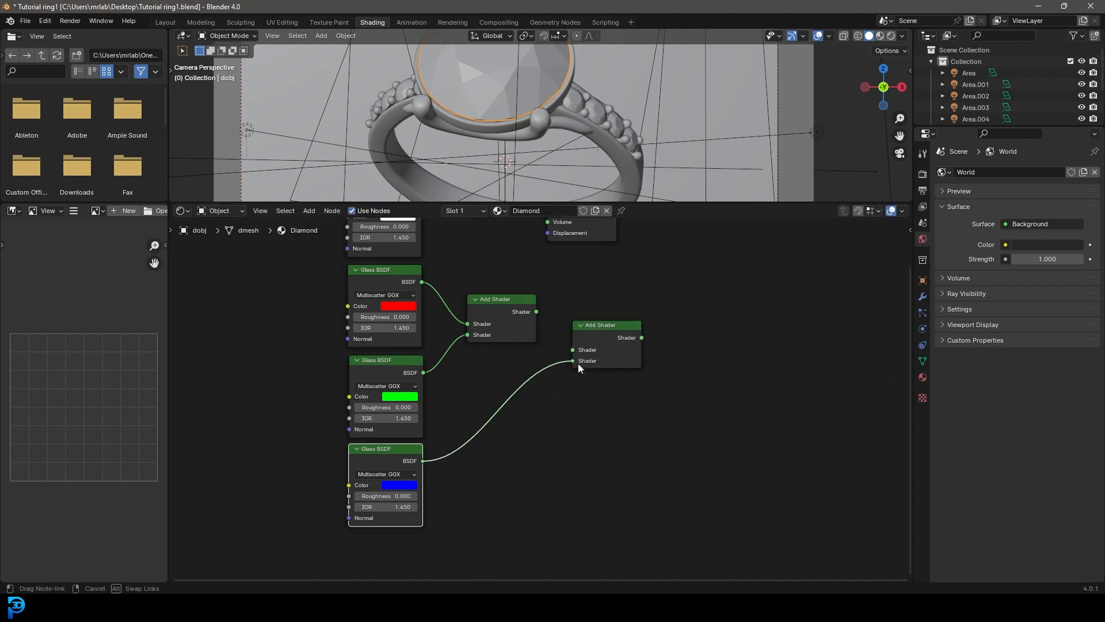
{"action": "scroll", "coordinate": [612, 395], "scroll_direction": "up", "scroll_amount": 2}
{"action": "left_click_drag", "start_coordinate": [466, 318], "coordinate": [516, 371]}
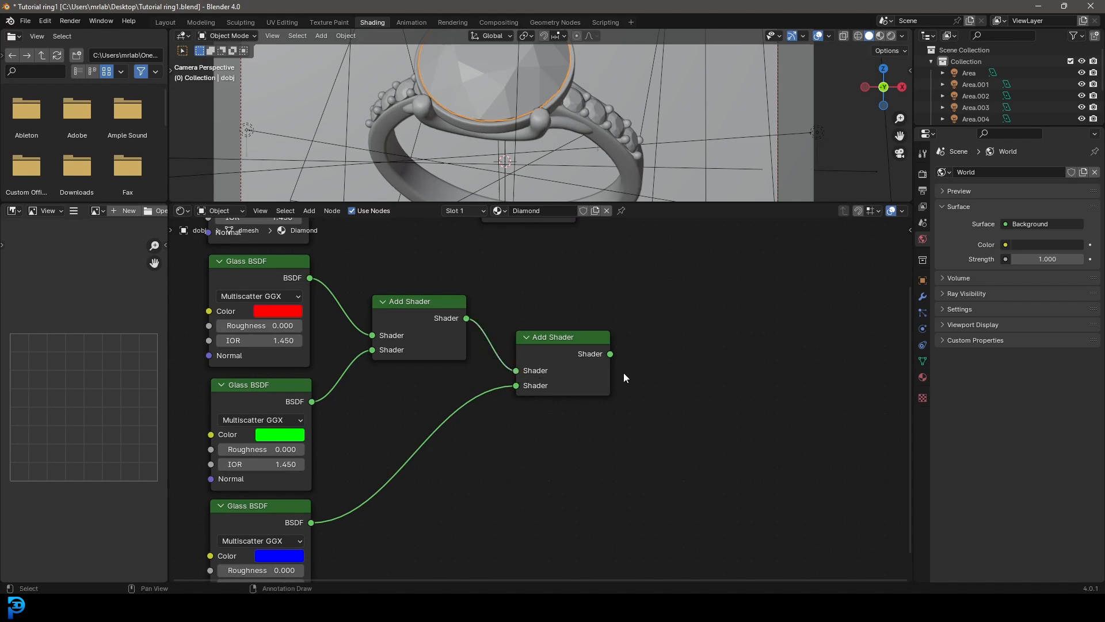
- Reposition the Material Output node and connect the second Add Shader's output to its Surface input
{"action": "scroll", "coordinate": [584, 355], "scroll_direction": "down", "scroll_amount": 6}
{"action": "left_click_drag", "start_coordinate": [555, 258], "coordinate": [731, 335]}
{"action": "scroll", "coordinate": [597, 371], "scroll_direction": "up", "scroll_amount": 3}
{"action": "left_click", "coordinate": [596, 363]}
{"action": "left_click_drag", "start_coordinate": [596, 363], "coordinate": [647, 329]}
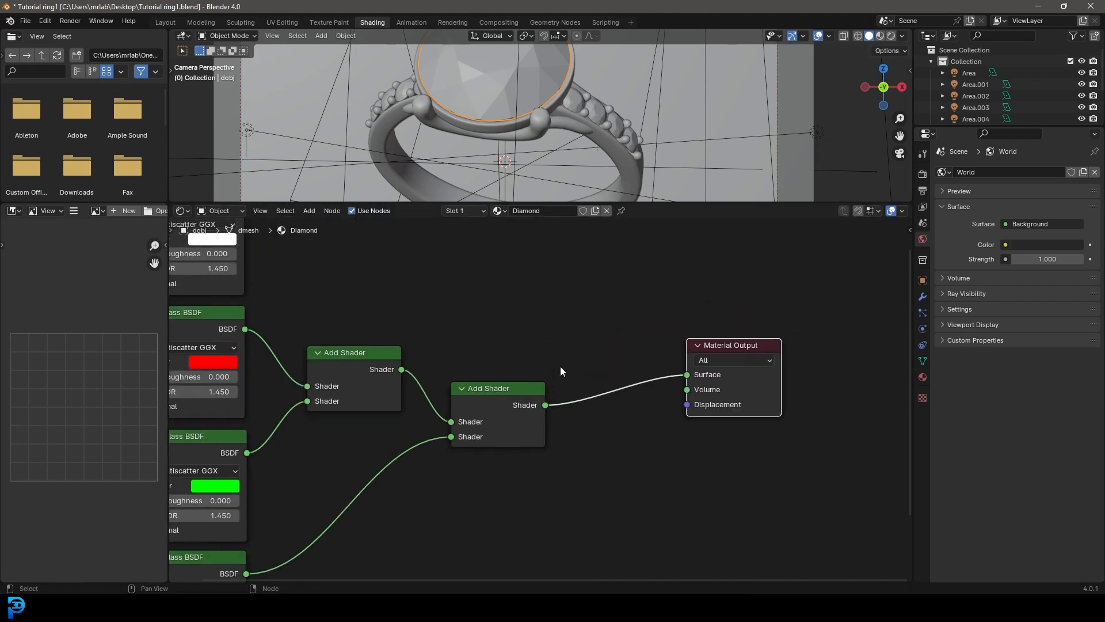
- Insert a Mix Shader node on the link between the second Add Shader and the Material Output
{"action": "key", "text": "shift+a"}
{"action": "left_click", "coordinate": [572, 334]}
{"action": "type", "text": "mix"}
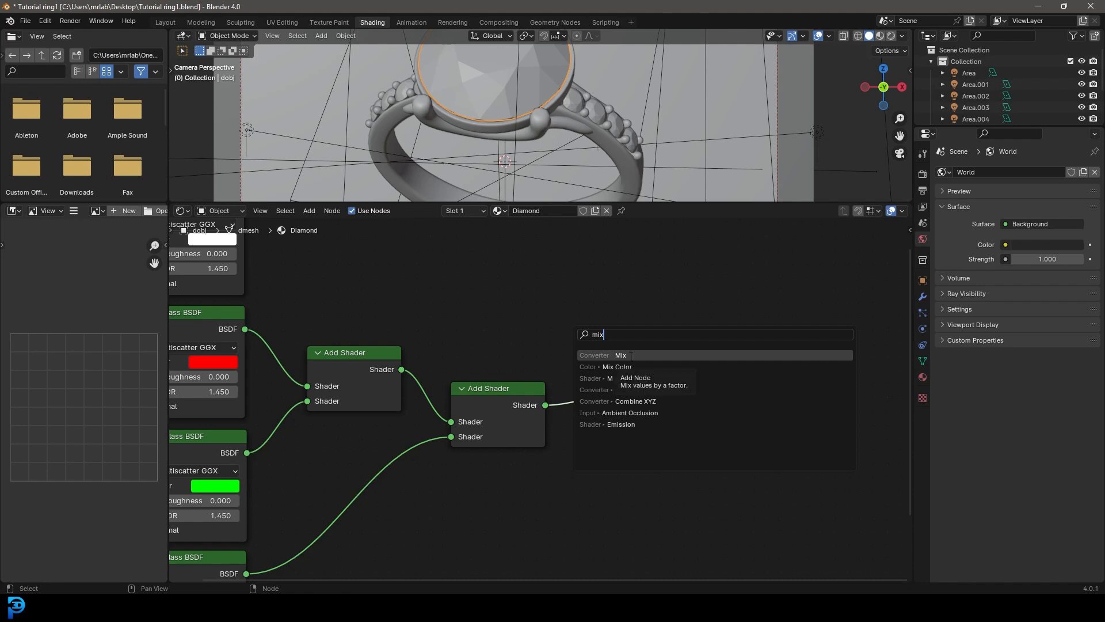
{"action": "left_click", "coordinate": [627, 378]}
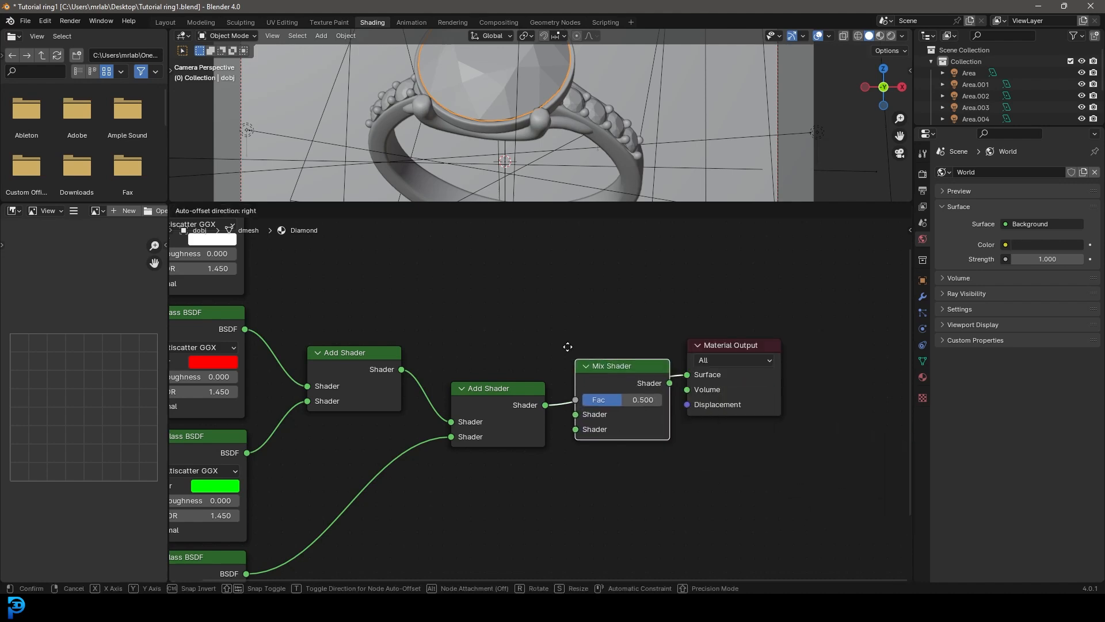
{"action": "left_click", "coordinate": [656, 344]}
- Connect the white Glass BSDF to the Mix Shader's first Shader input and the second Add Shader to its second Shader input
{"action": "scroll", "coordinate": [616, 392], "scroll_direction": "down", "scroll_amount": 2}
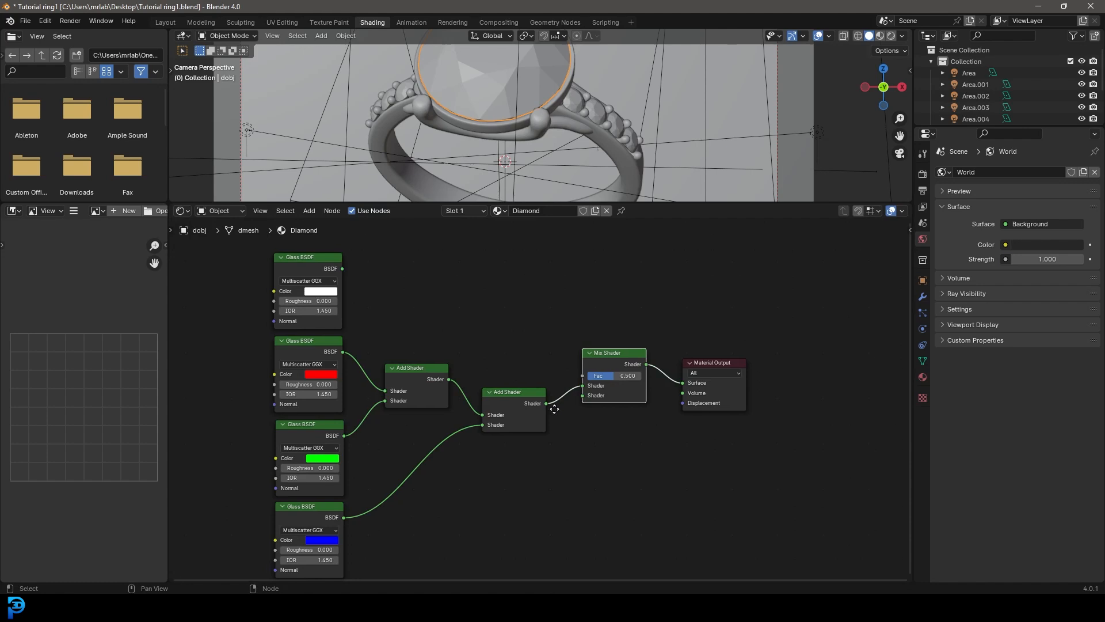
{"action": "left_click_drag", "start_coordinate": [346, 298], "coordinate": [606, 424]}
{"action": "scroll", "coordinate": [561, 454], "scroll_direction": "up", "scroll_amount": 2}
{"action": "left_click_drag", "start_coordinate": [577, 459], "coordinate": [631, 447]}
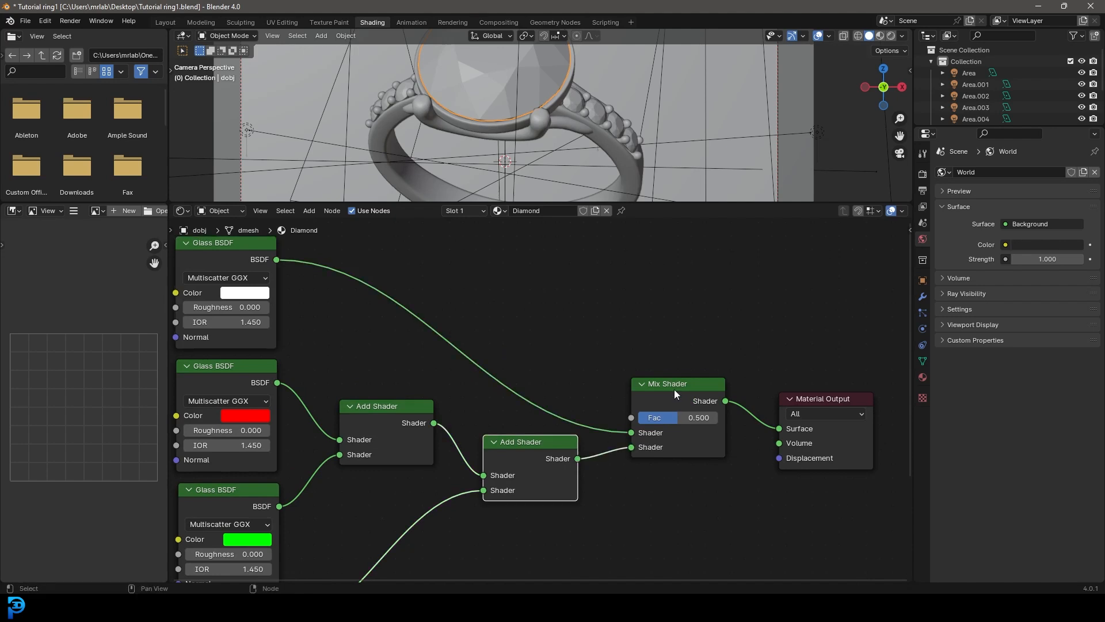
- Add a Light Path node above the shaders and connect its Is Camera Ray output to the Mix Shader's Fac input
{"action": "scroll", "coordinate": [515, 361], "scroll_direction": "up", "scroll_amount": 2, "text": "shift"}
{"action": "key", "text": "shift+a"}
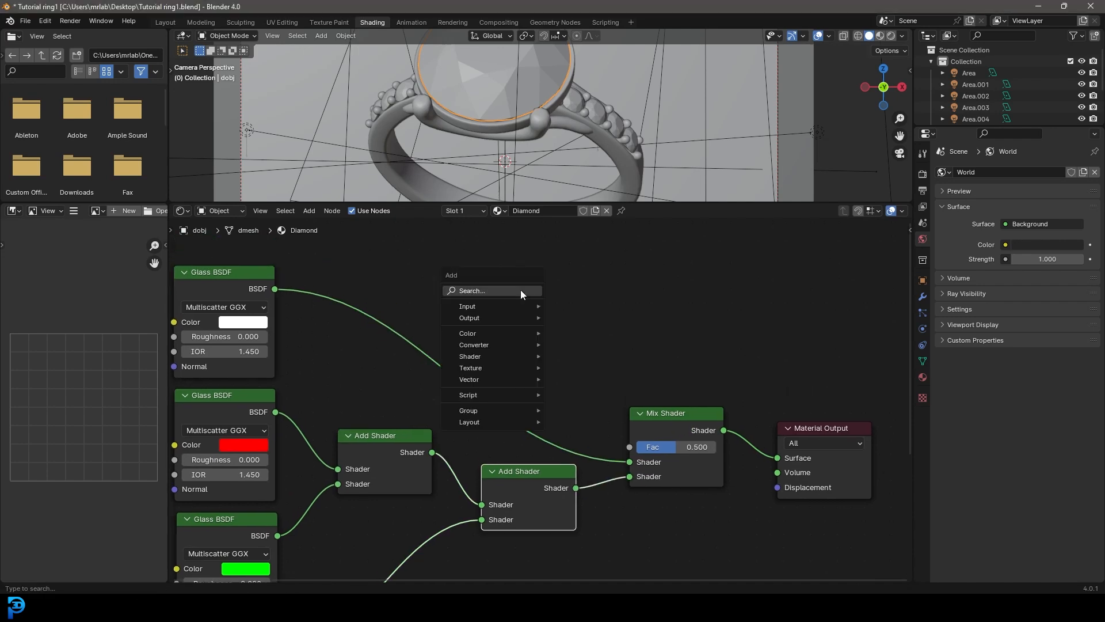
{"action": "left_click", "coordinate": [520, 289]}
{"action": "type", "text": "ight"}
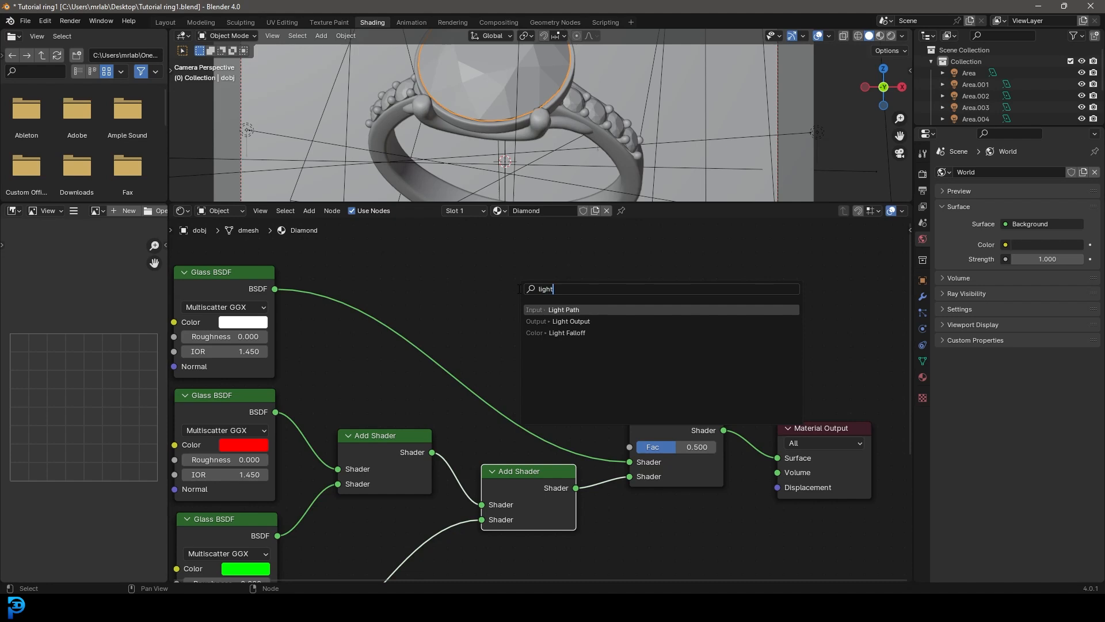
{"action": "left_click", "coordinate": [570, 306]}
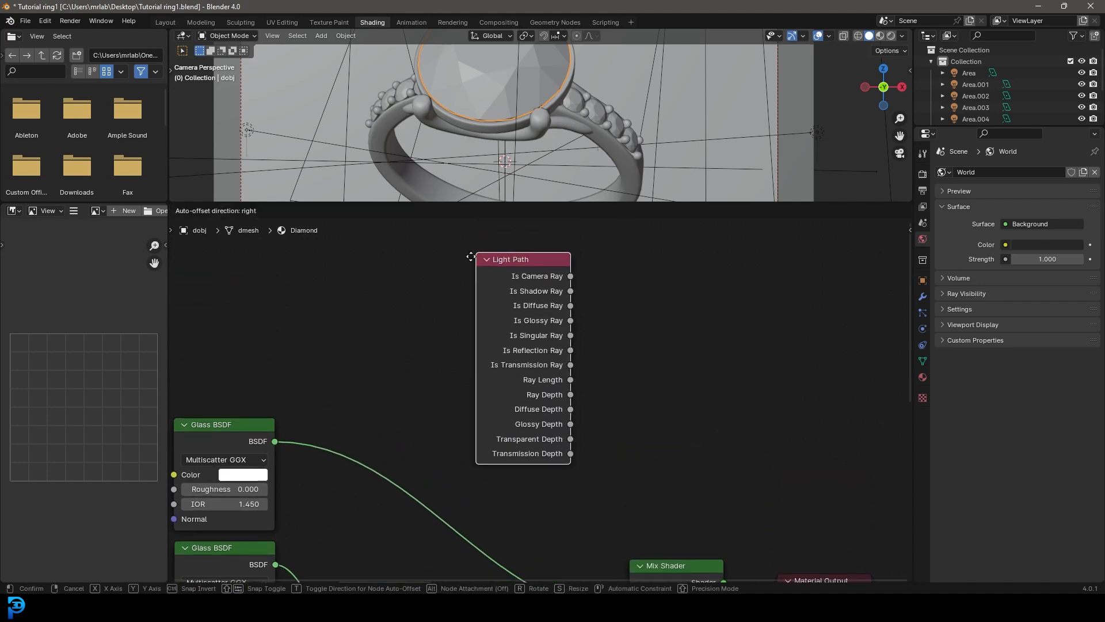
{"action": "middle_click_drag", "start_coordinate": [605, 359], "coordinate": [583, 359]}
{"action": "scroll", "coordinate": [583, 359], "scroll_direction": "down", "scroll_amount": 3}
{"action": "middle_click_drag", "start_coordinate": [529, 445], "coordinate": [522, 419]}
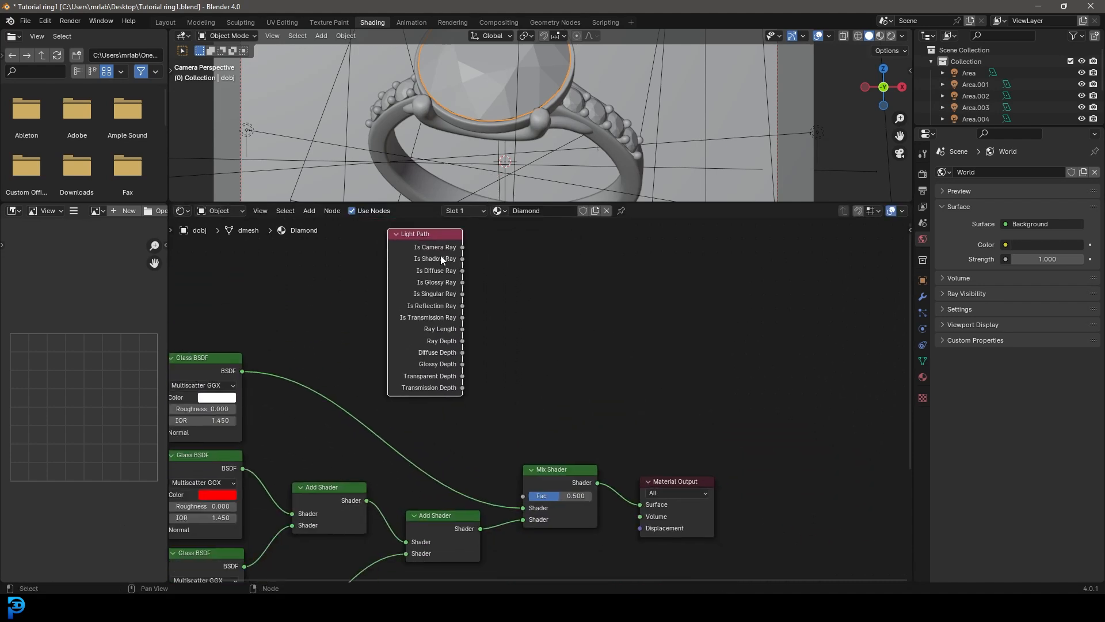
{"action": "left_click_drag", "start_coordinate": [463, 247], "coordinate": [522, 496]}
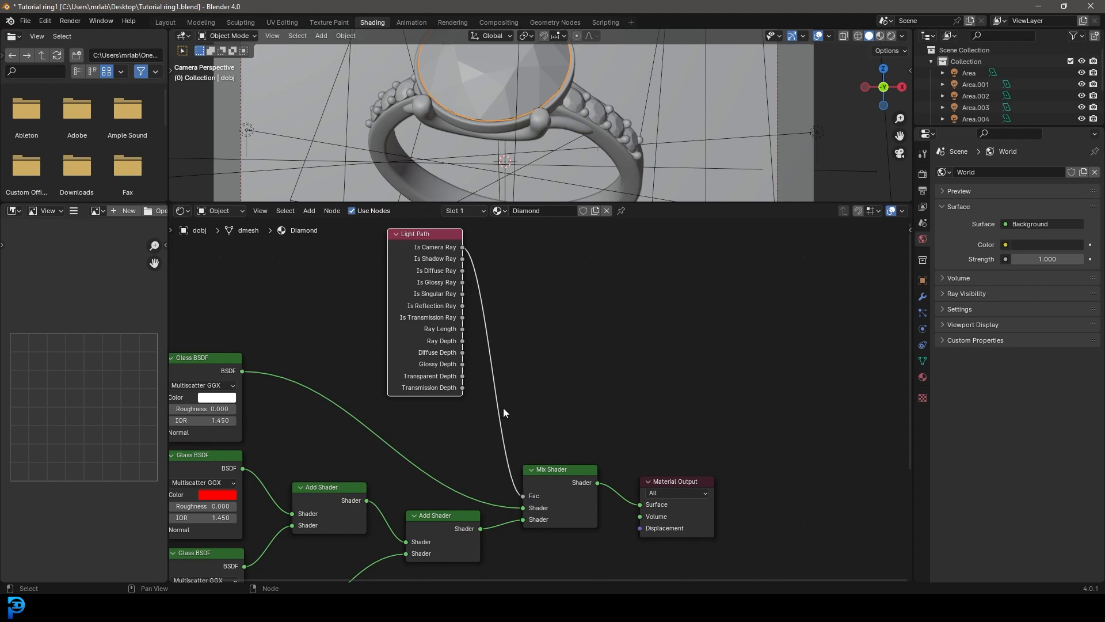
{"action": "left_click_drag", "start_coordinate": [426, 281], "coordinate": [431, 298]}
{"action": "left_click_drag", "start_coordinate": [556, 480], "coordinate": [555, 474]}
- Add a Math node in the empty space before the red Glass BSDF node and set its operation to Subtract
{"action": "scroll", "coordinate": [541, 466], "scroll_direction": "down", "scroll_amount": 4}
{"action": "middle_click_drag", "start_coordinate": [328, 452], "coordinate": [521, 321]}
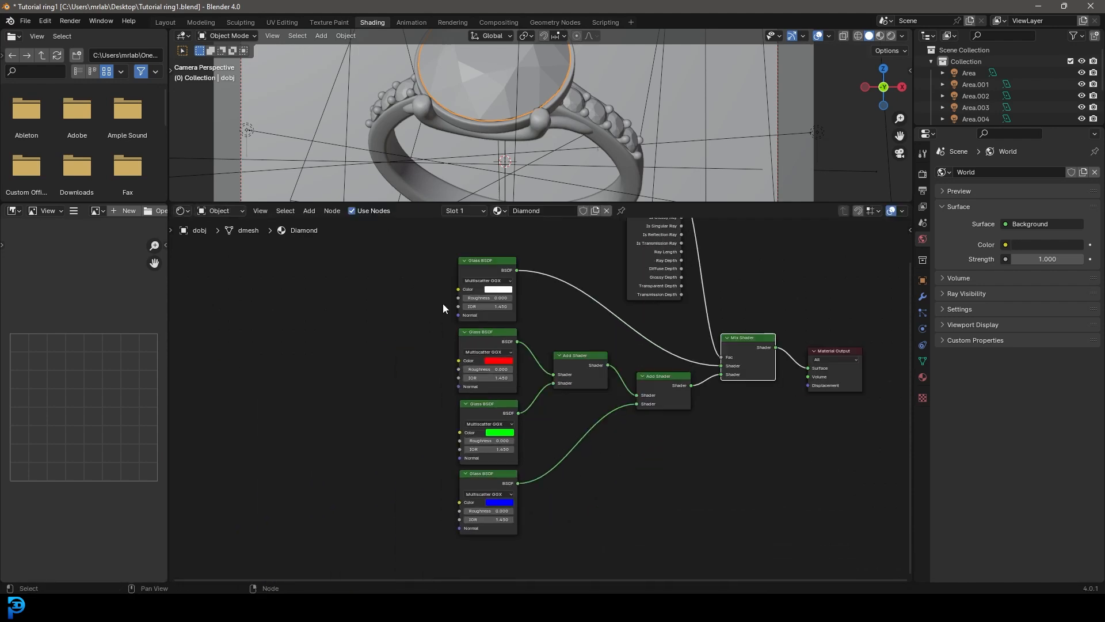
{"action": "scroll", "coordinate": [506, 315], "scroll_direction": "up", "scroll_amount": 2}
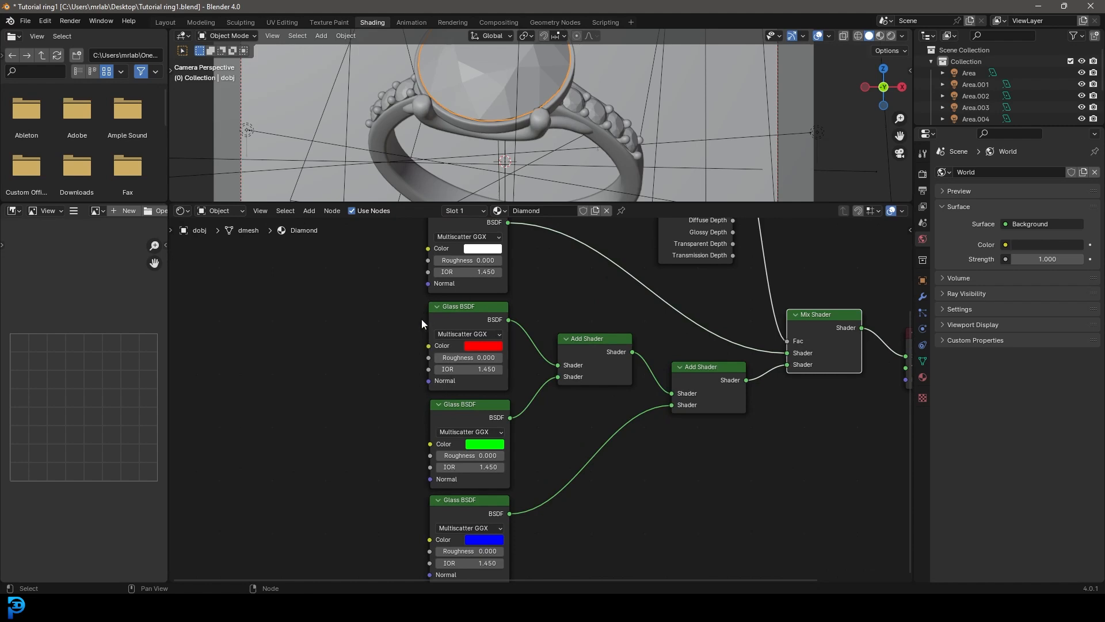
{"action": "middle_click_drag", "start_coordinate": [265, 316], "coordinate": [361, 336]}
{"action": "key", "text": "shift+a"}
{"action": "left_click", "coordinate": [362, 336]}
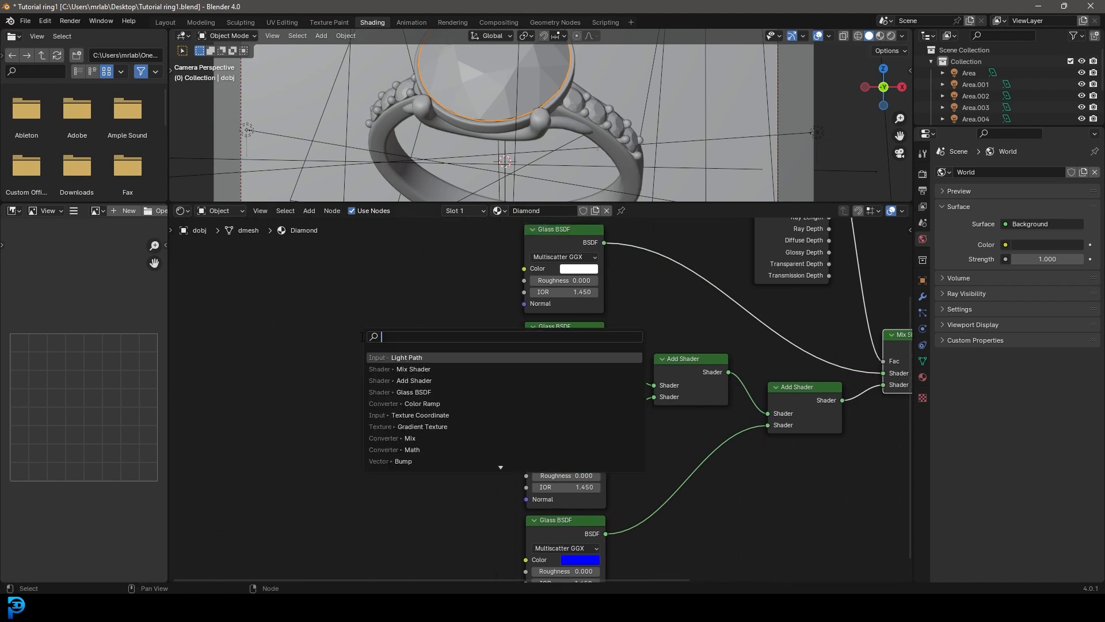
{"action": "type", "text": "matr"}
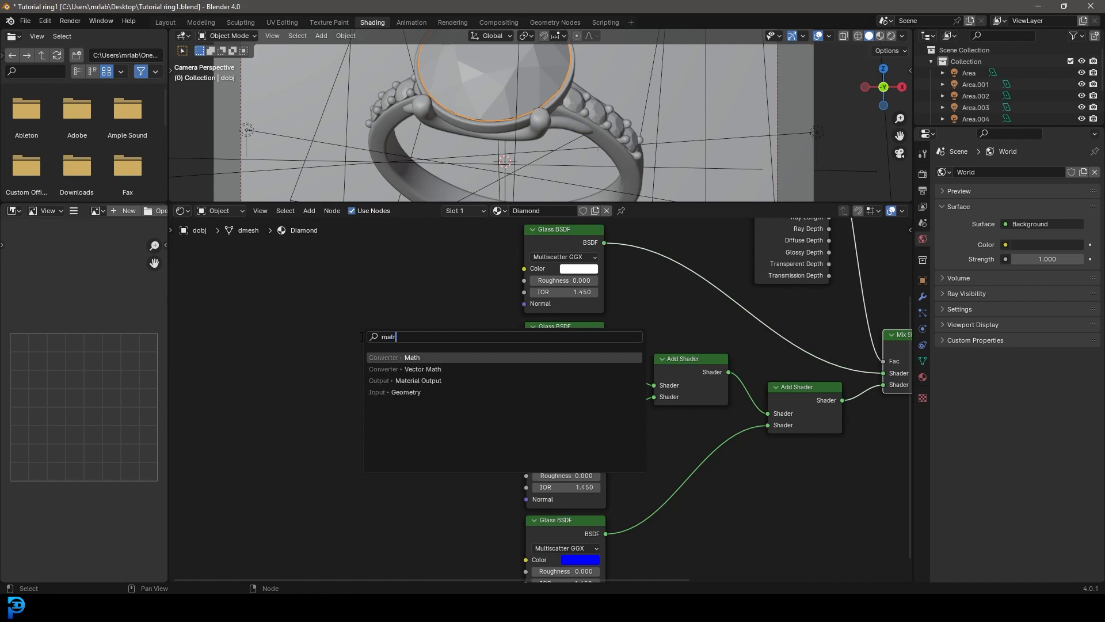
{"action": "key", "text": "Return"}
{"action": "left_click", "coordinate": [396, 396]}
{"action": "left_click", "coordinate": [395, 401]}
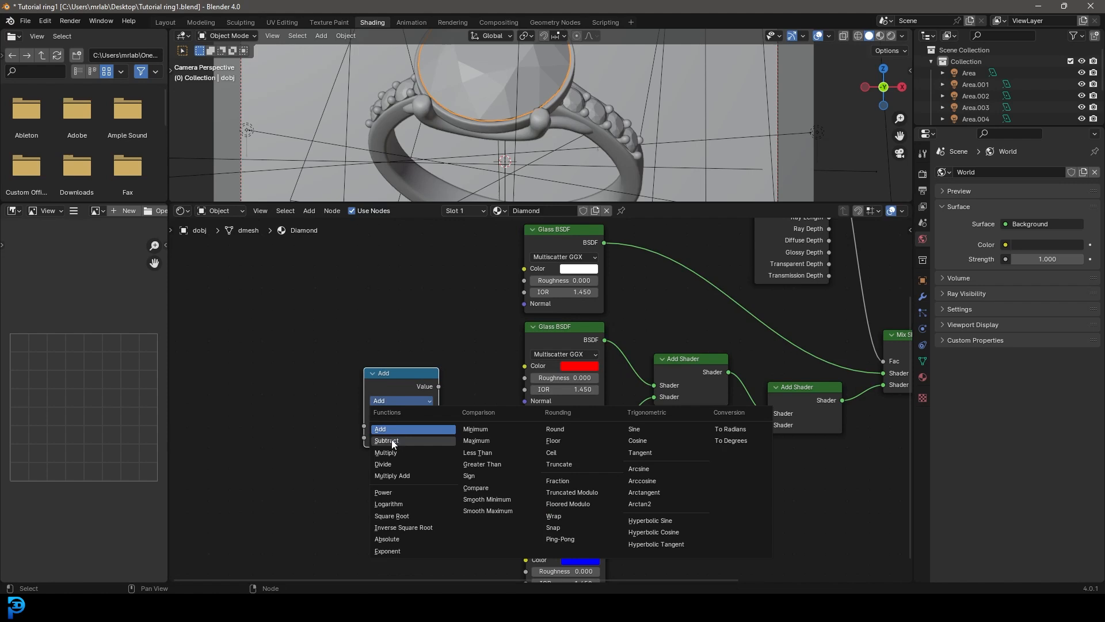
{"action": "left_click", "coordinate": [396, 441]}
- Duplicate the Subtract node below itself and set the copy's operation to Add
{"action": "scroll", "coordinate": [430, 357], "scroll_direction": "down", "scroll_amount": 2}
{"action": "key", "text": "shift+d"}
{"action": "left_click", "coordinate": [417, 408]}
{"action": "left_click", "coordinate": [413, 418]}
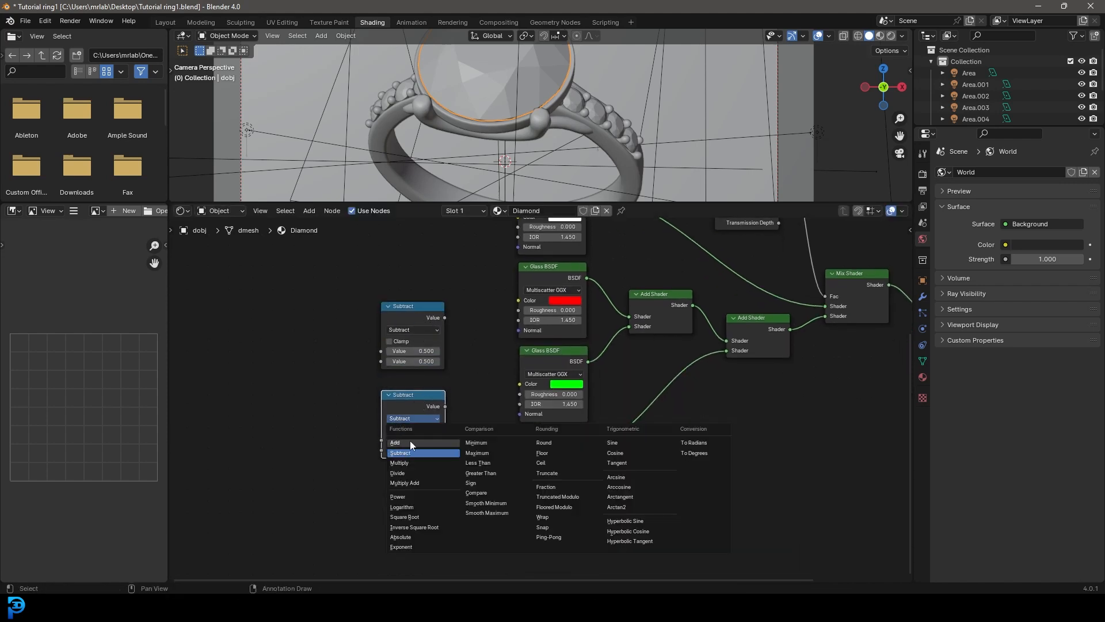
{"action": "left_click", "coordinate": [404, 444]}
- Connect the Subtract node's output to the red Glass BSDF's IOR and the Add node's output to the blue Glass BSDF's IOR
{"action": "scroll", "coordinate": [448, 417], "scroll_direction": "up", "scroll_amount": 2}
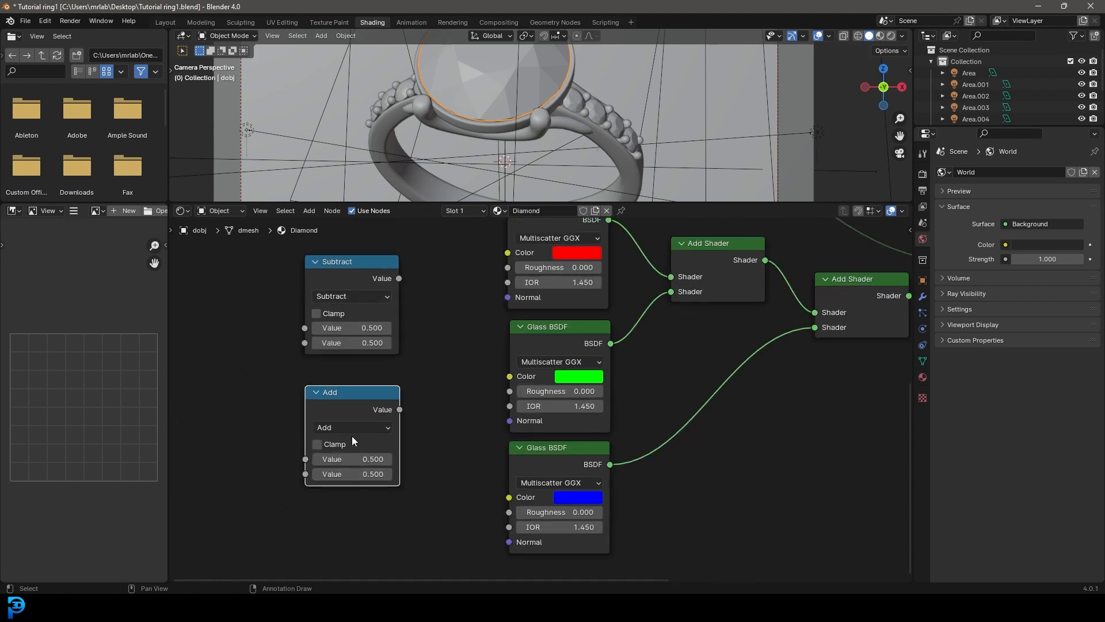
{"action": "left_click_drag", "start_coordinate": [399, 278], "coordinate": [401, 280]}
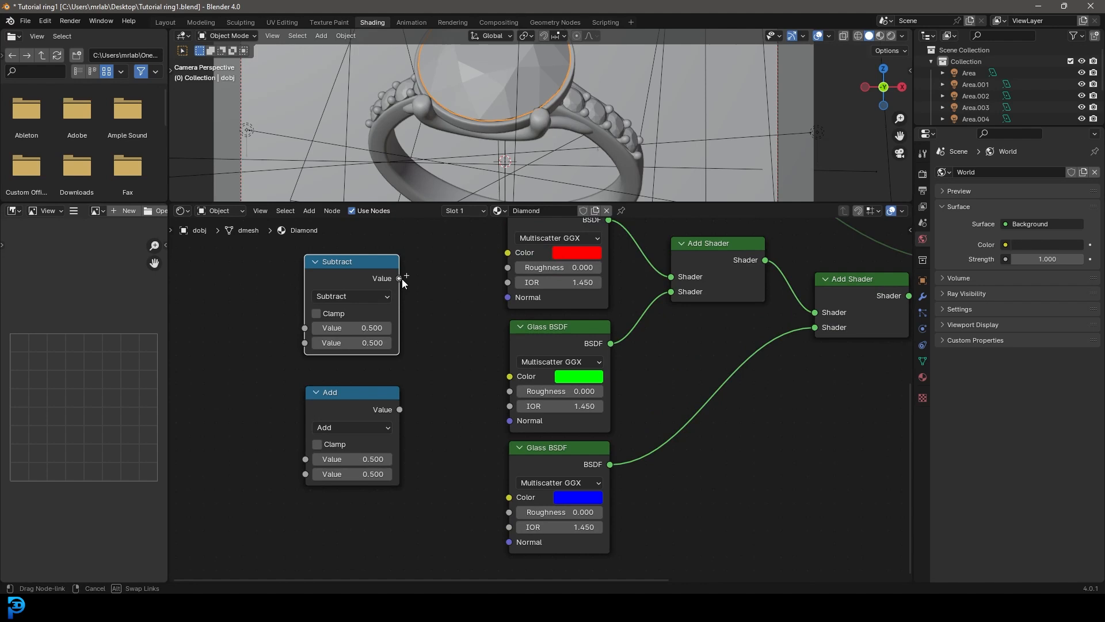
{"action": "left_click_drag", "start_coordinate": [484, 288], "coordinate": [508, 283]}
{"action": "middle_click_drag", "start_coordinate": [585, 258], "coordinate": [594, 329]}
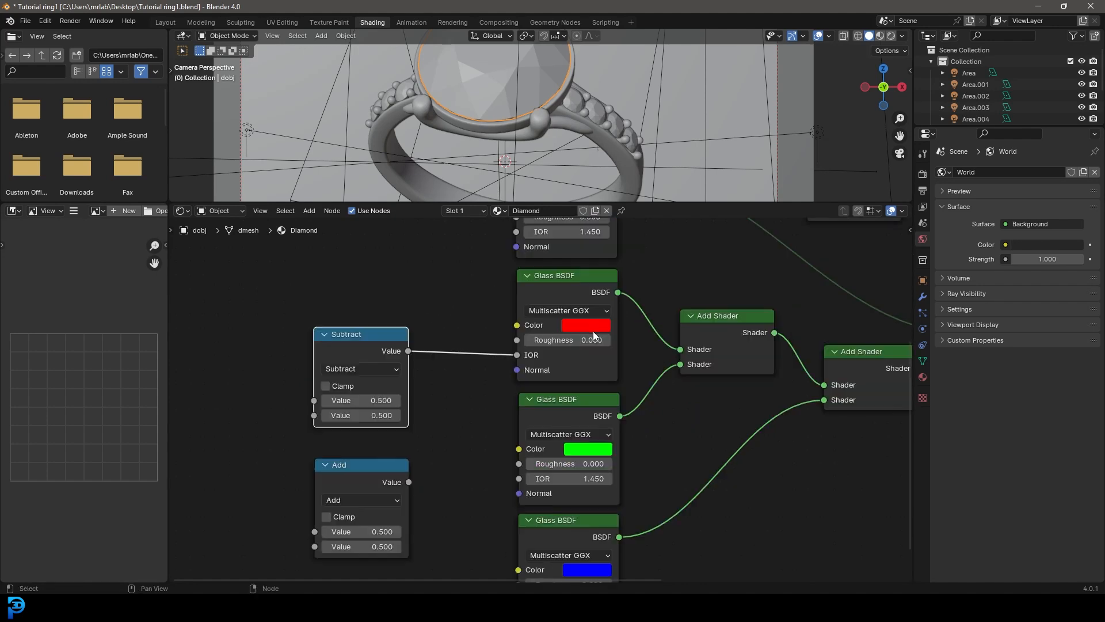
{"action": "left_click_drag", "start_coordinate": [303, 358], "coordinate": [301, 390]}
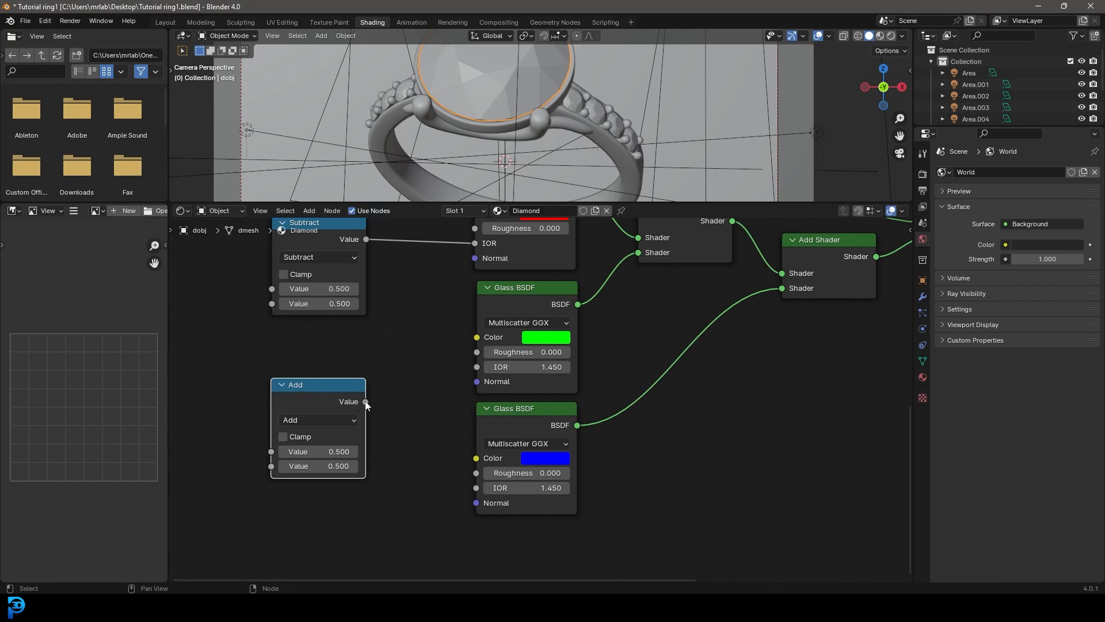
{"action": "left_click_drag", "start_coordinate": [366, 402], "coordinate": [378, 404]}
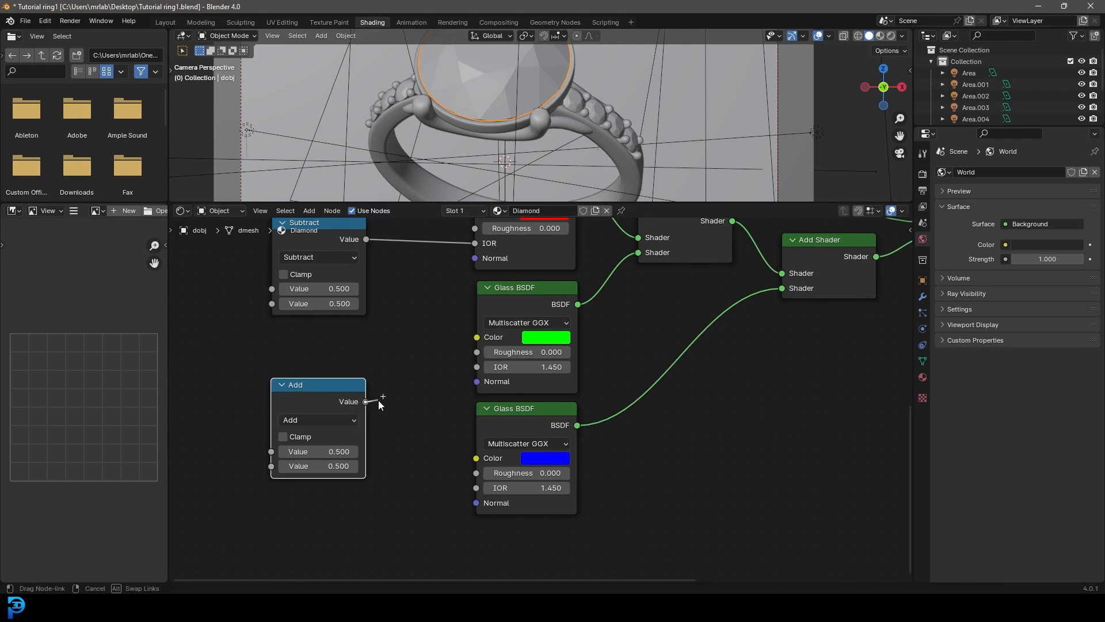
{"action": "left_click_drag", "start_coordinate": [401, 443], "coordinate": [483, 490]}
- Add a Value node in the empty space before the Subtract node
{"action": "scroll", "coordinate": [305, 399], "scroll_direction": "down", "scroll_amount": 2}
{"action": "key", "text": "shift+a"}
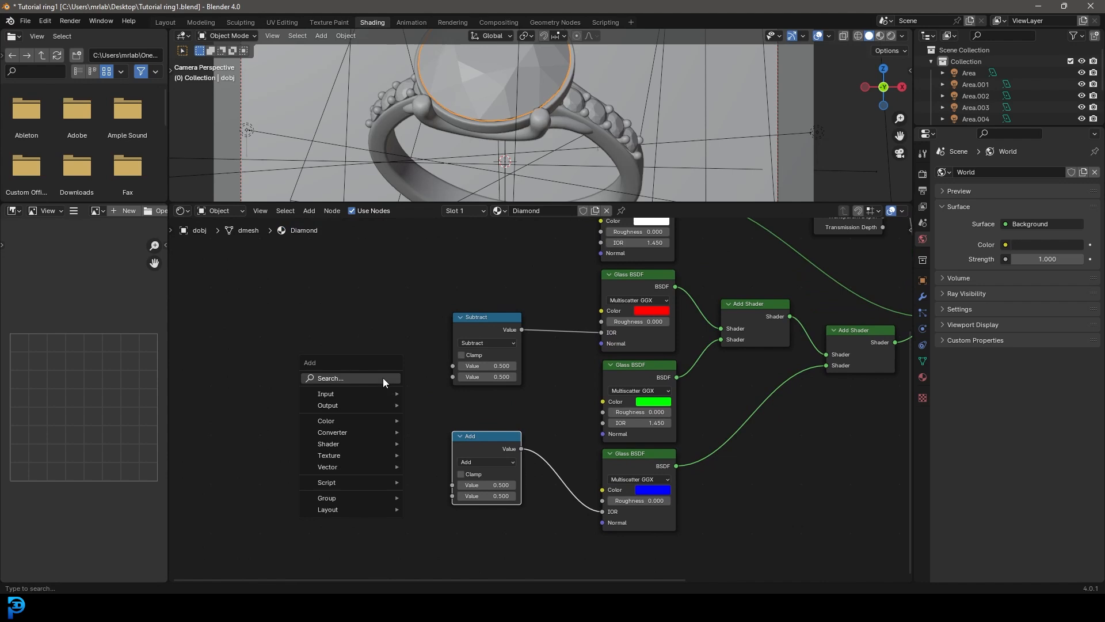
{"action": "left_click", "coordinate": [382, 377]}
{"action": "type", "text": "value"}
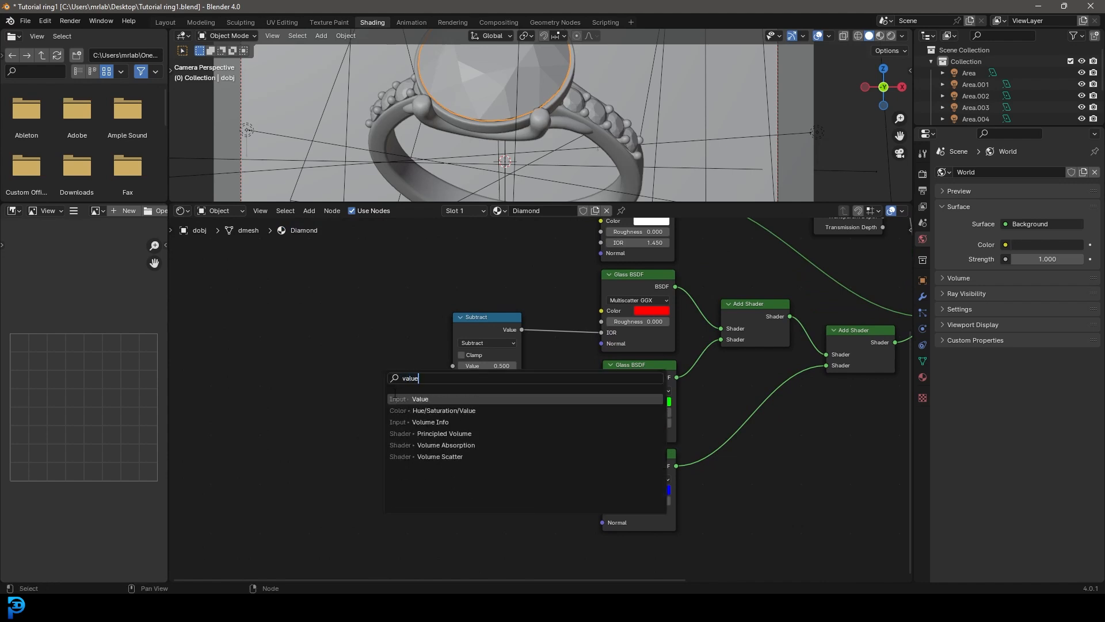
{"action": "key", "text": "Return"}
{"action": "left_click", "coordinate": [279, 345]}
- Connect the Value node to the first Value inputs of the Subtract and Add nodes and set it to 2
{"action": "left_click_drag", "start_coordinate": [347, 357], "coordinate": [457, 367]}
{"action": "scroll", "coordinate": [499, 357], "scroll_direction": "up", "scroll_amount": 2}
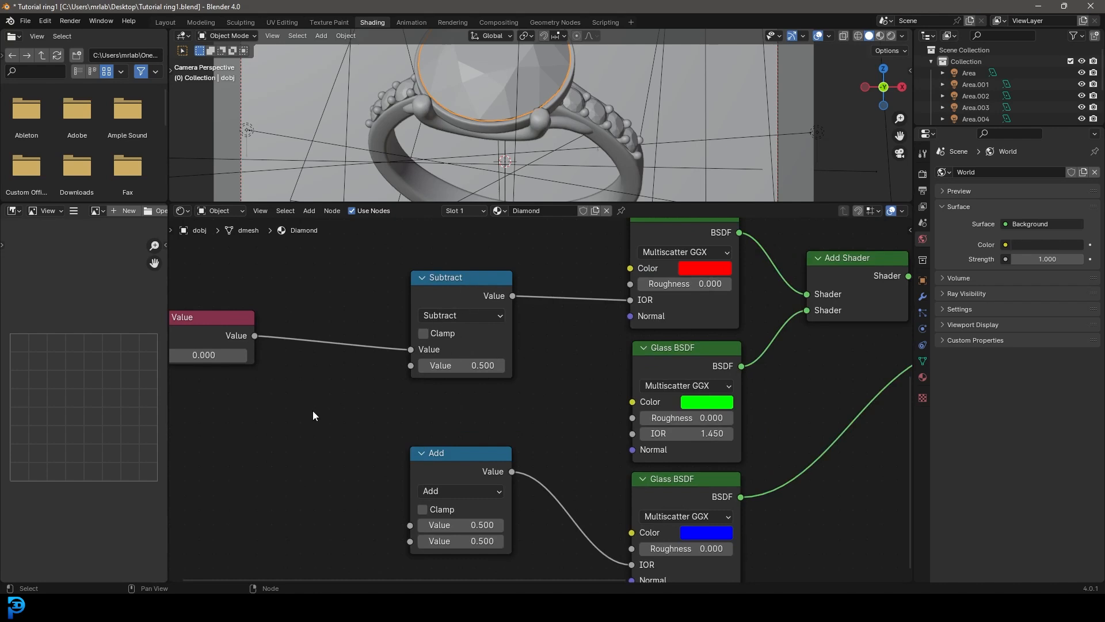
{"action": "middle_click_drag", "start_coordinate": [315, 426], "coordinate": [315, 389]}
{"action": "left_click_drag", "start_coordinate": [252, 300], "coordinate": [416, 490]}
{"action": "middle_click_drag", "start_coordinate": [319, 479], "coordinate": [427, 521]}
{"action": "left_click", "coordinate": [305, 361]}
{"action": "type", "text": "2"}
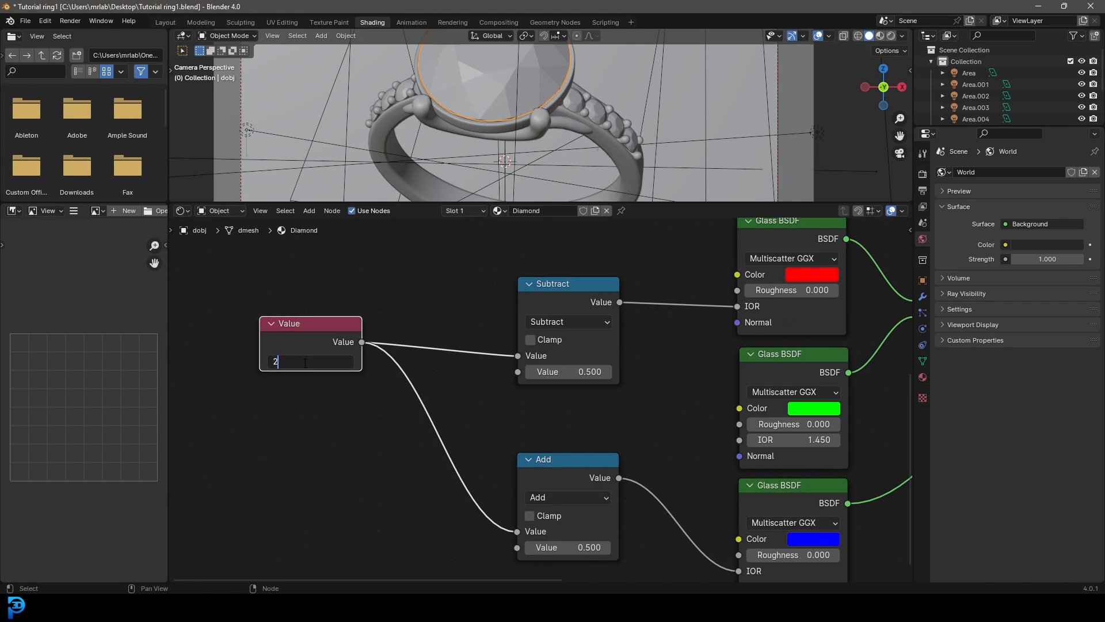
{"action": "key", "text": "Return"}
- Duplicate the Value node below itself and connect the copy to the second Value inputs of the Subtract and Add nodes
{"action": "key", "text": "shift+d"}
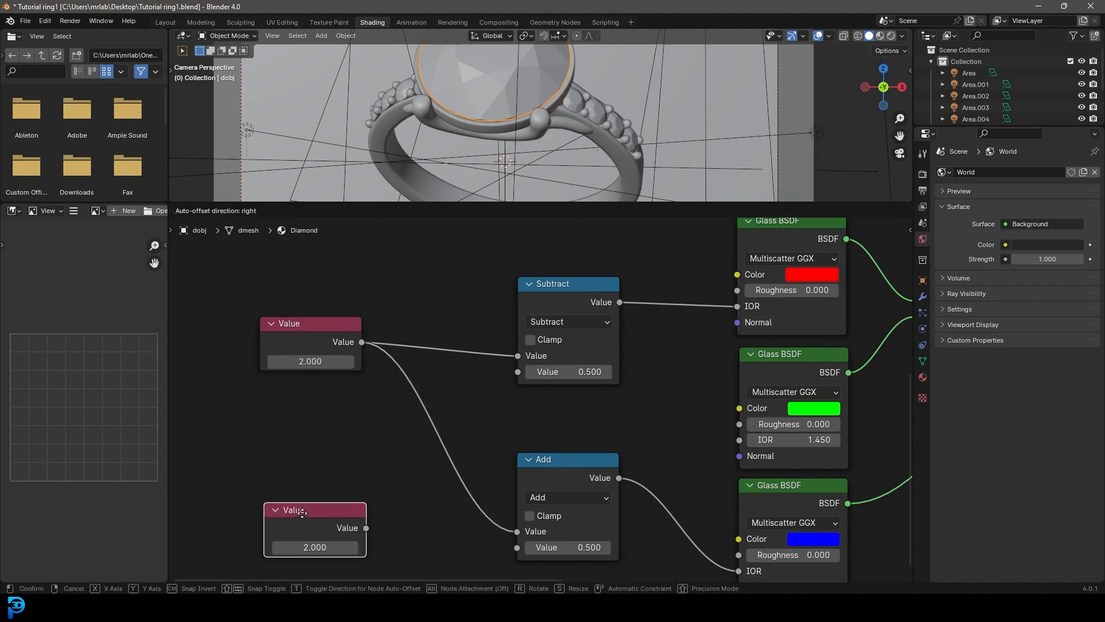
{"action": "left_click", "coordinate": [405, 543]}
{"action": "middle_click_drag", "start_coordinate": [405, 542], "coordinate": [350, 458]}
{"action": "left_click_drag", "start_coordinate": [303, 455], "coordinate": [457, 297]}
{"action": "left_click_drag", "start_coordinate": [303, 456], "coordinate": [457, 472]}
{"action": "key", "text": "Home"}
- Set the duplicated Value node beside the Add node to 0.04
{"action": "left_click", "coordinate": [327, 522]}
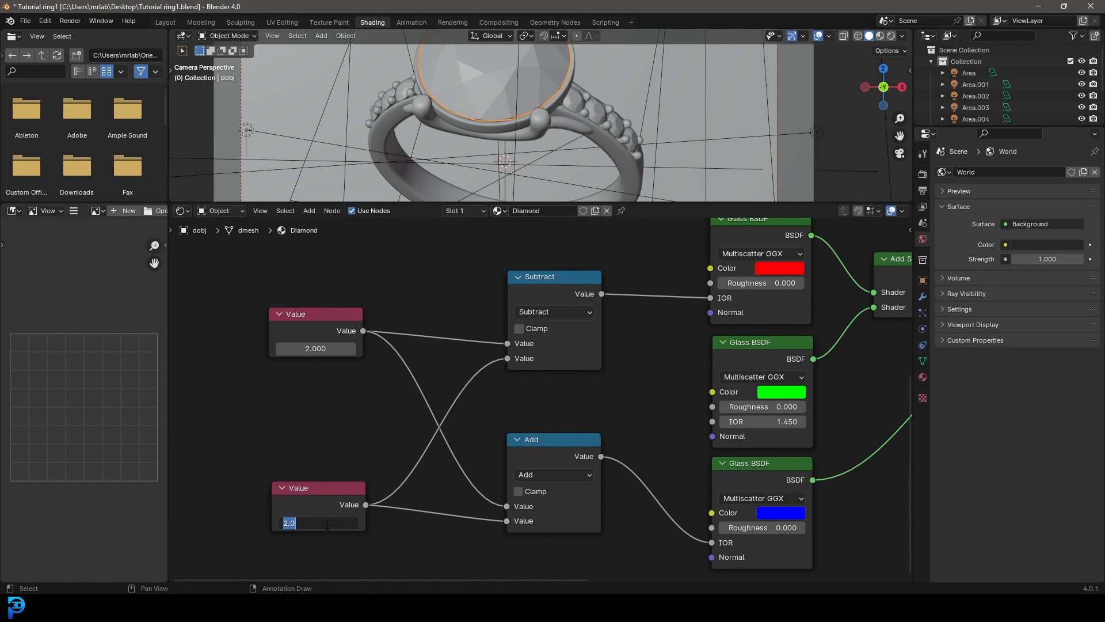
{"action": "type", "text": "0"}
{"action": "key", "text": "Return"}
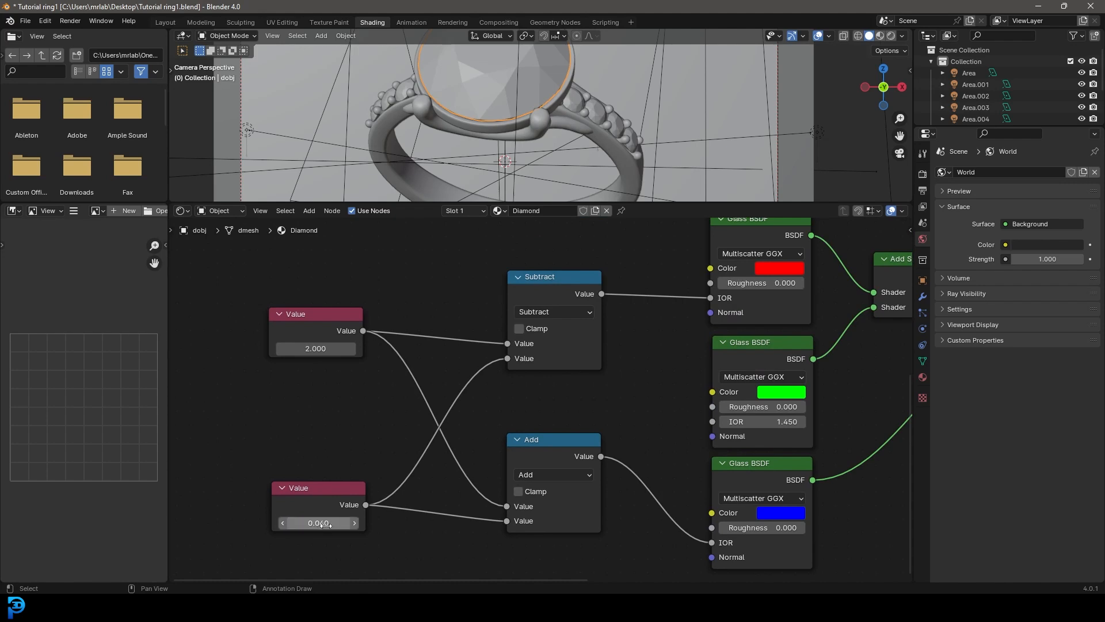
- Connect the original Value node, set to 2, to the green Glass BSDF's IOR input
{"action": "middle_click_drag", "start_coordinate": [253, 325], "coordinate": [182, 298]}
{"action": "left_click_drag", "start_coordinate": [292, 303], "coordinate": [640, 397]}
{"action": "key", "text": "Home"}
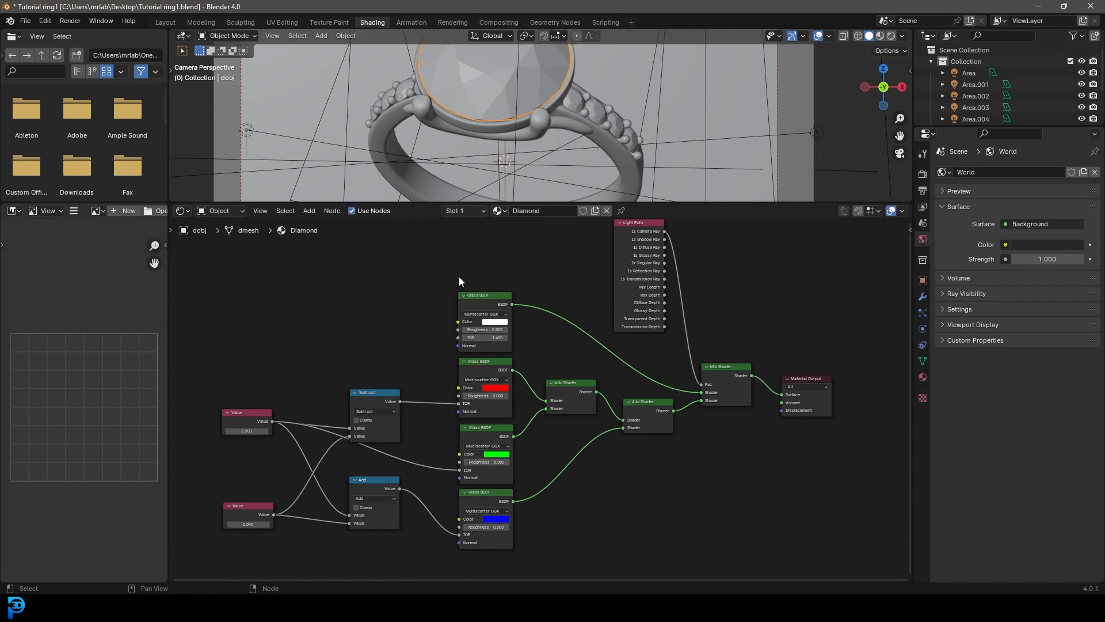
- Enlarge the 3D viewport, preview the diamond in rendered shading and return to solid shading
{"action": "left_click_drag", "start_coordinate": [413, 202], "coordinate": [413, 373]}
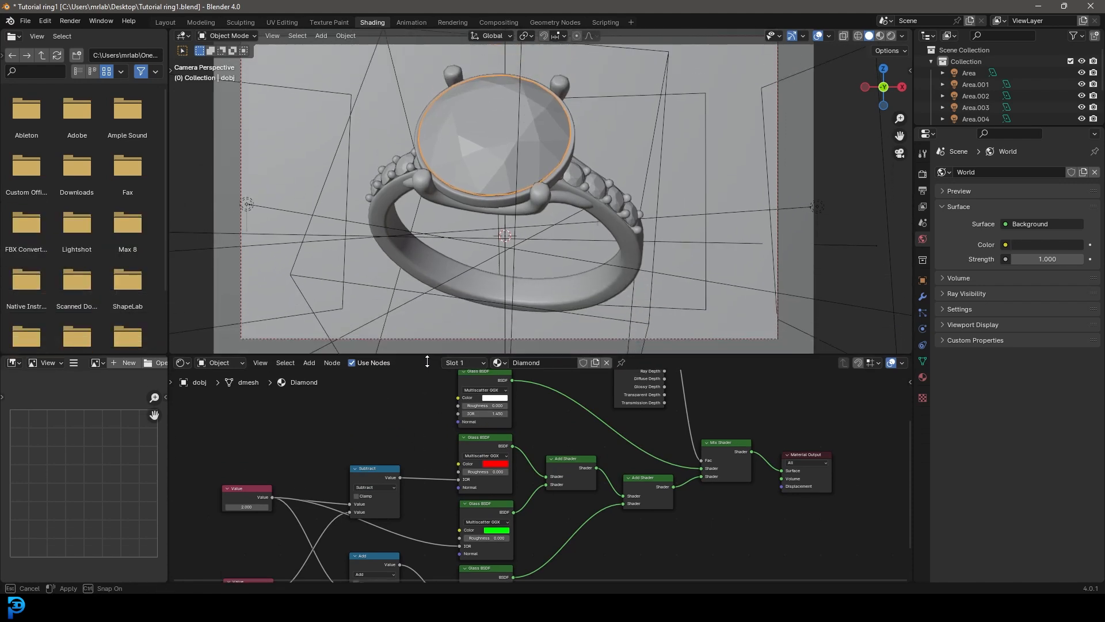
{"action": "key", "text": "z"}
{"action": "left_click", "coordinate": [523, 183]}
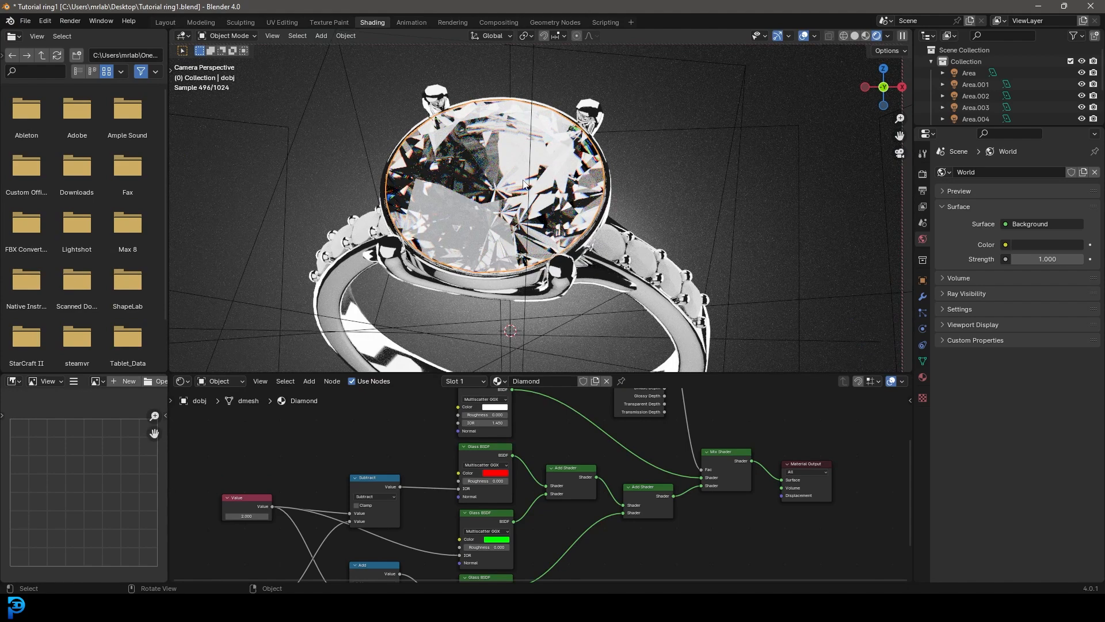
{"action": "key", "text": "z"}
{"action": "left_click", "coordinate": [680, 228]}
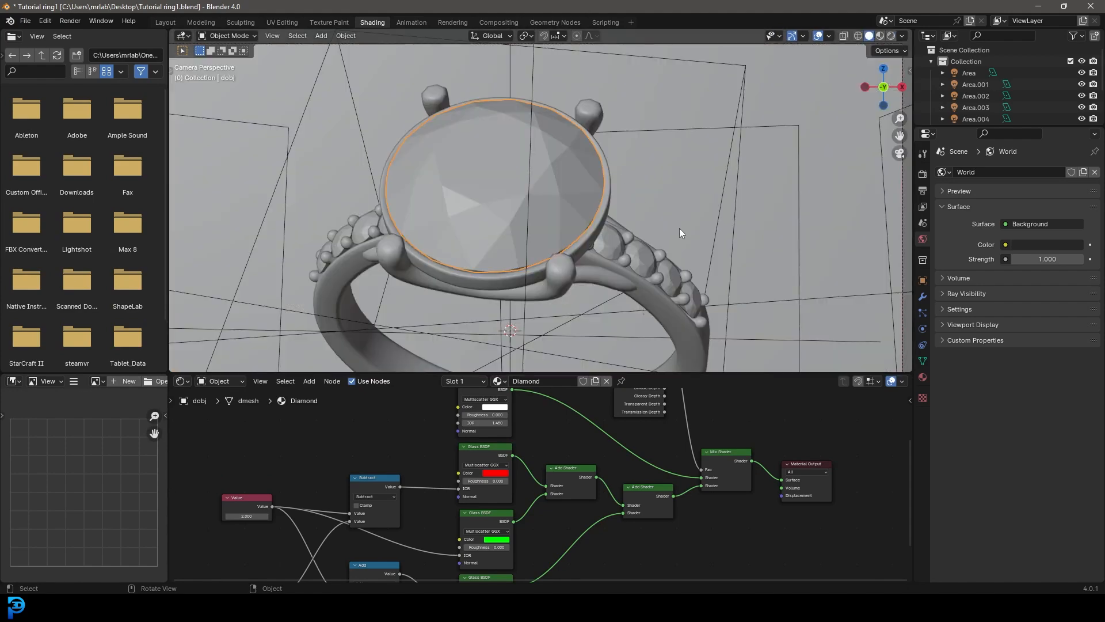
- Link the large center diamond's material to all the small side stones on both shoulders of the ring band
{"action": "scroll", "coordinate": [657, 292], "scroll_direction": "up", "scroll_amount": 3}
{"action": "left_click", "coordinate": [685, 297], "text": "shift"}
{"action": "left_click", "coordinate": [656, 269], "text": "shift"}
{"action": "left_click", "coordinate": [610, 236], "text": "shift"}
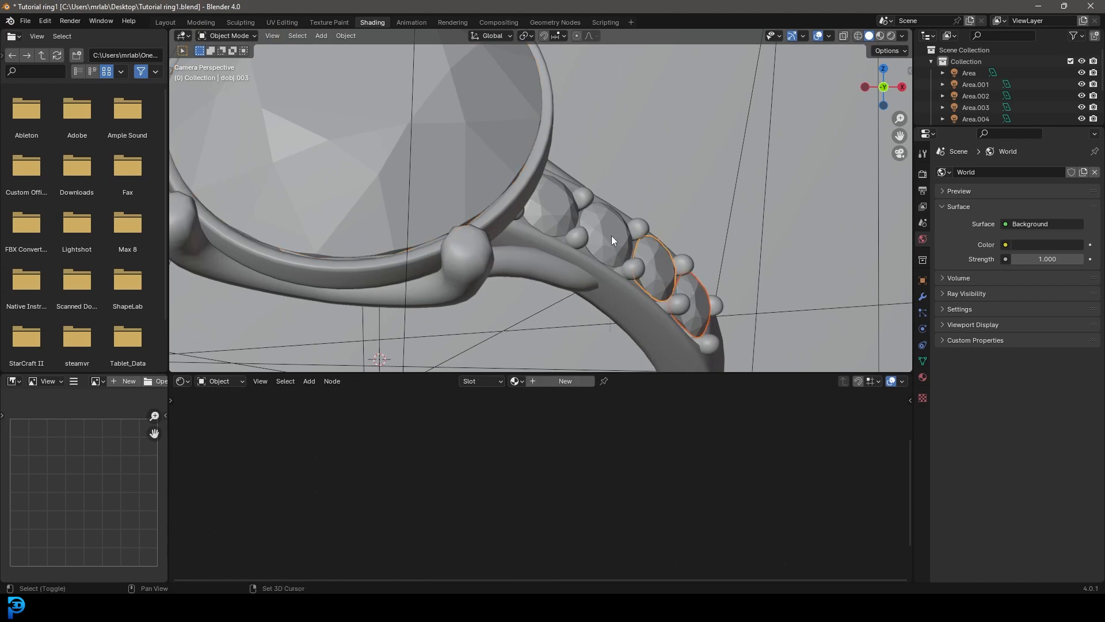
{"action": "scroll", "coordinate": [554, 211], "scroll_direction": "down", "scroll_amount": 4}
{"action": "left_click", "coordinate": [517, 142], "text": "shift"}
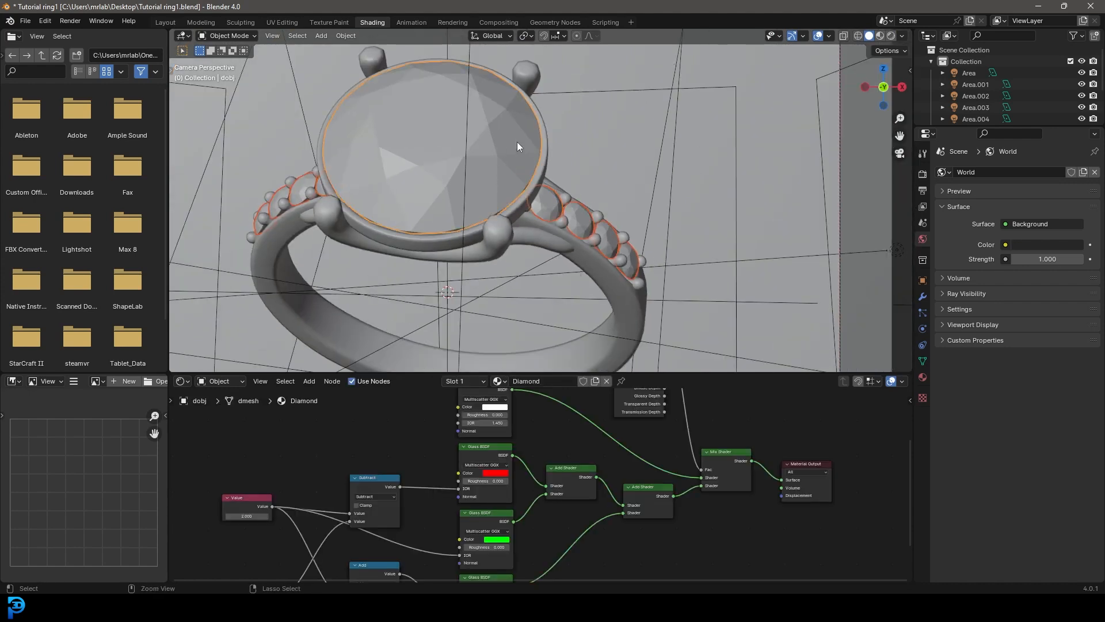
{"action": "key", "text": "ctrl+l"}
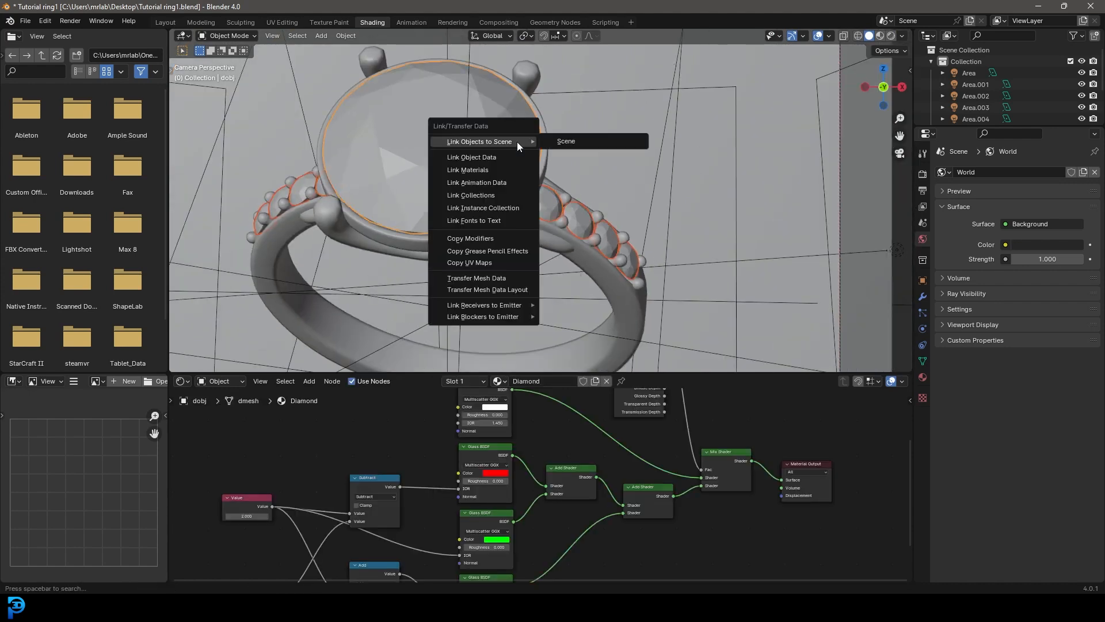
{"action": "left_click", "coordinate": [491, 169]}
- Preview the side stones in rendered shading, return to solid shading and save the file
{"action": "middle_click_drag", "start_coordinate": [605, 241], "coordinate": [626, 232], "text": "shift"}
{"action": "key", "text": "z"}
{"action": "left_click", "coordinate": [694, 182]}
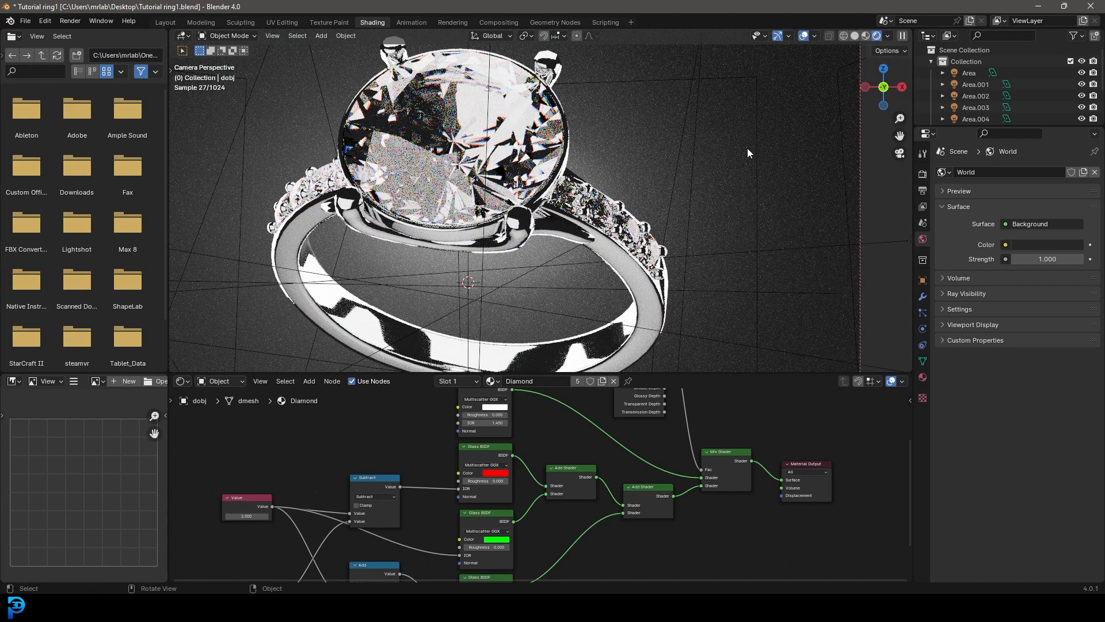
{"action": "key", "text": "z"}
{"action": "left_click", "coordinate": [606, 179]}
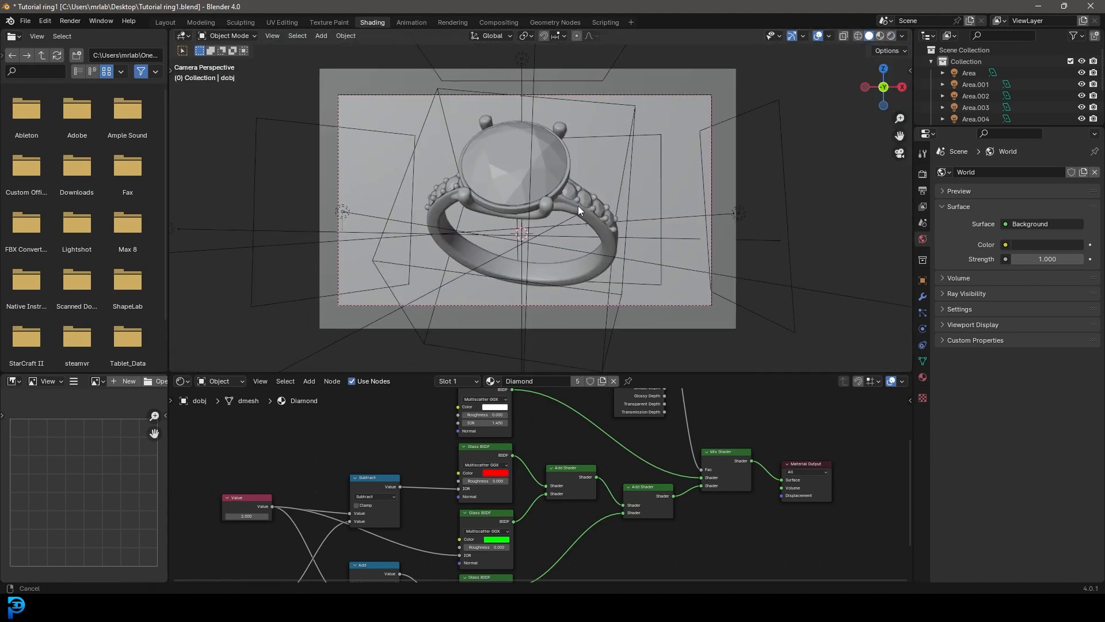
{"action": "key", "text": "ctrl+s"}
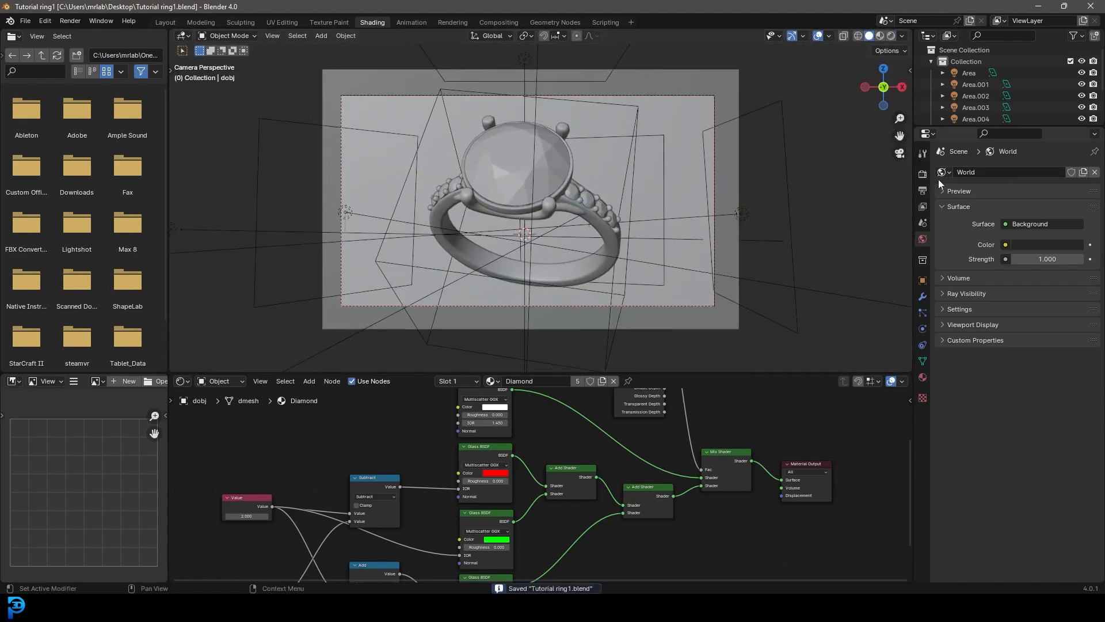
- Set the final render's maximum samples to 70 with Denoise enabled and save the file
{"action": "left_click", "coordinate": [921, 175]}
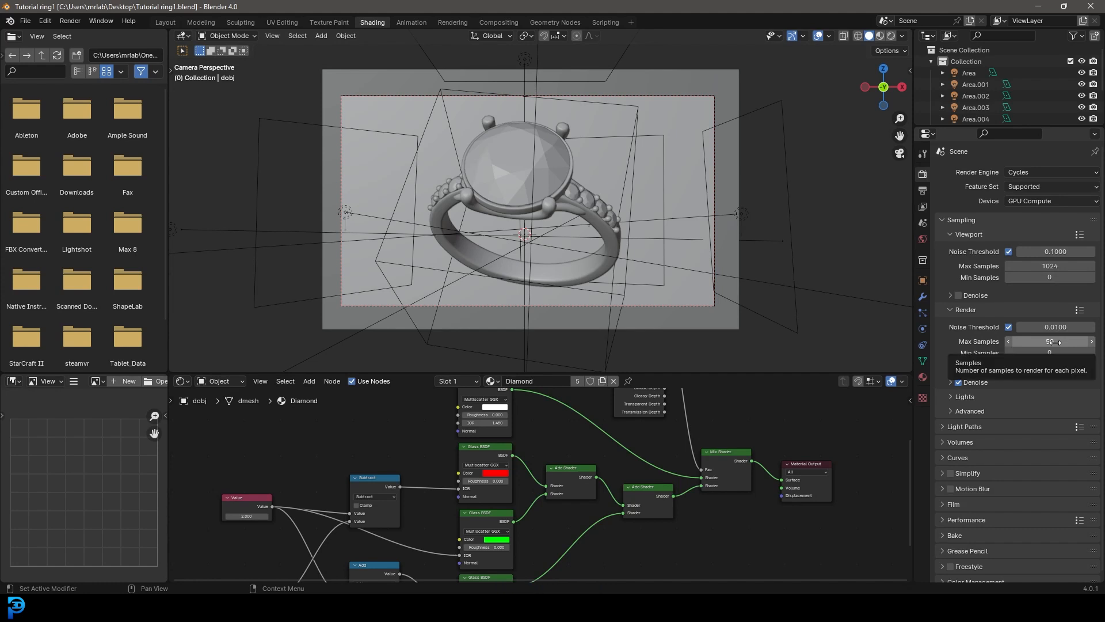
{"action": "left_click", "coordinate": [958, 383]}
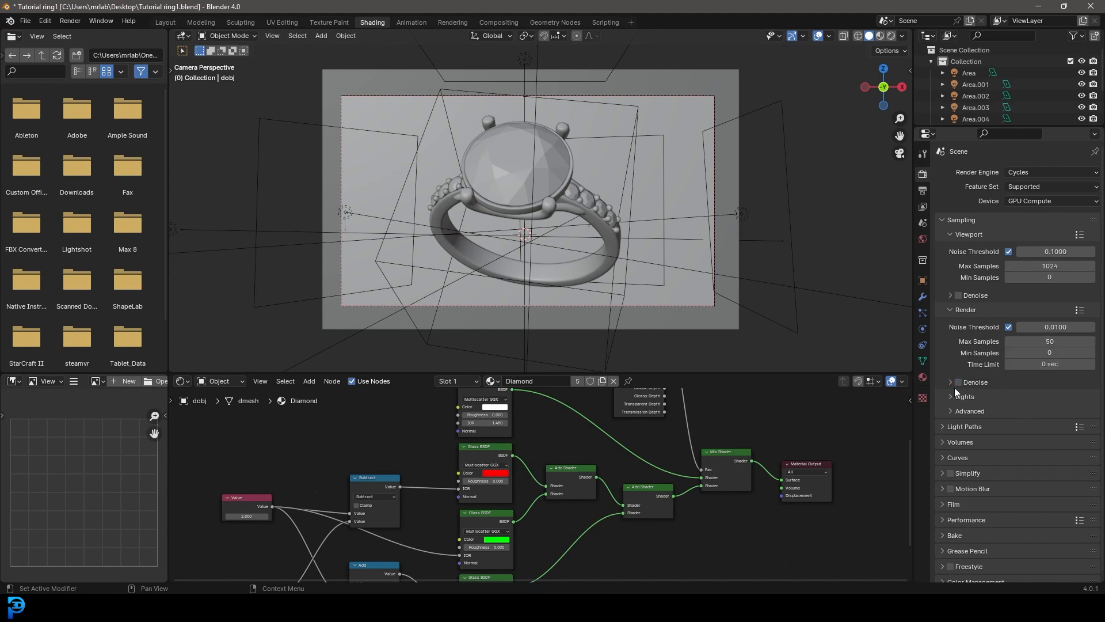
{"action": "left_click", "coordinate": [958, 383]}
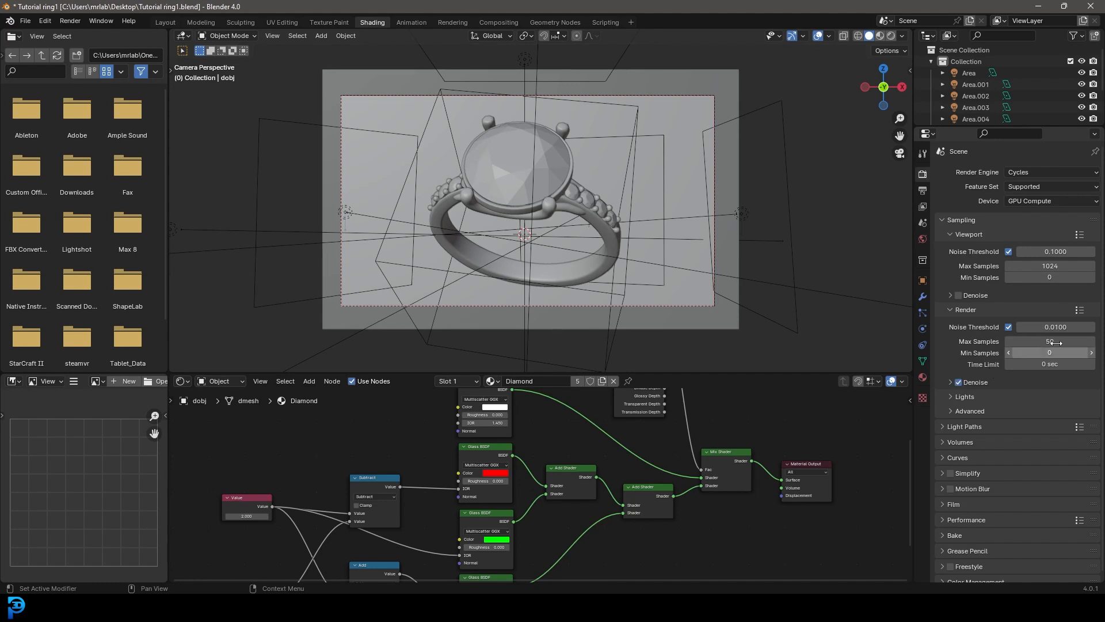
{"action": "left_click", "coordinate": [1047, 341]}
{"action": "type", "text": "70"}
{"action": "key", "text": "Return"}
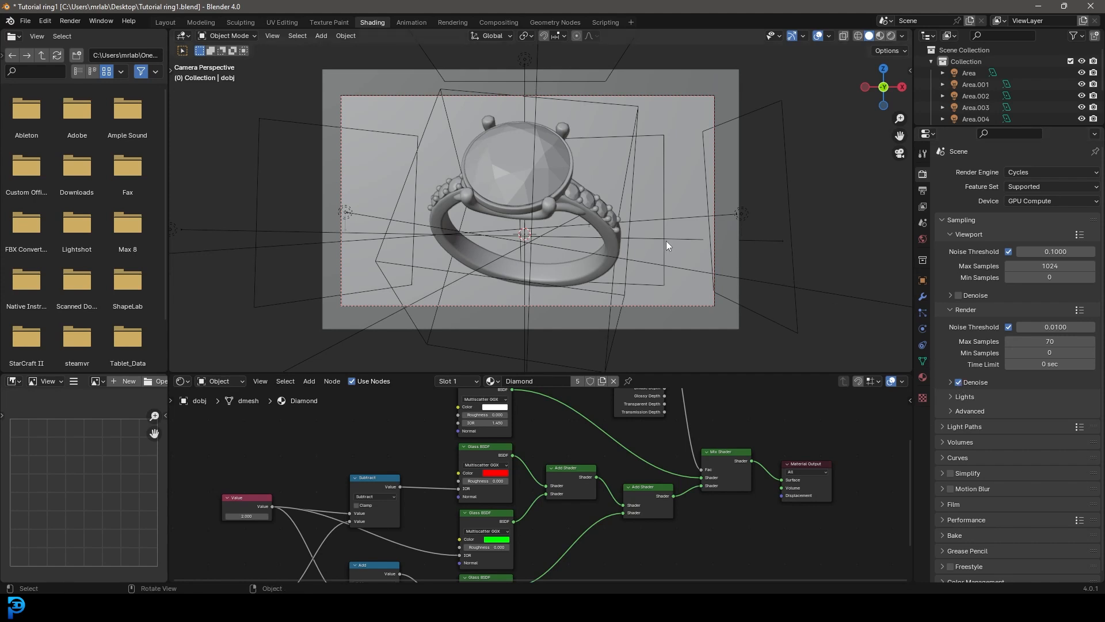
{"action": "key", "text": "ctrl+s"}
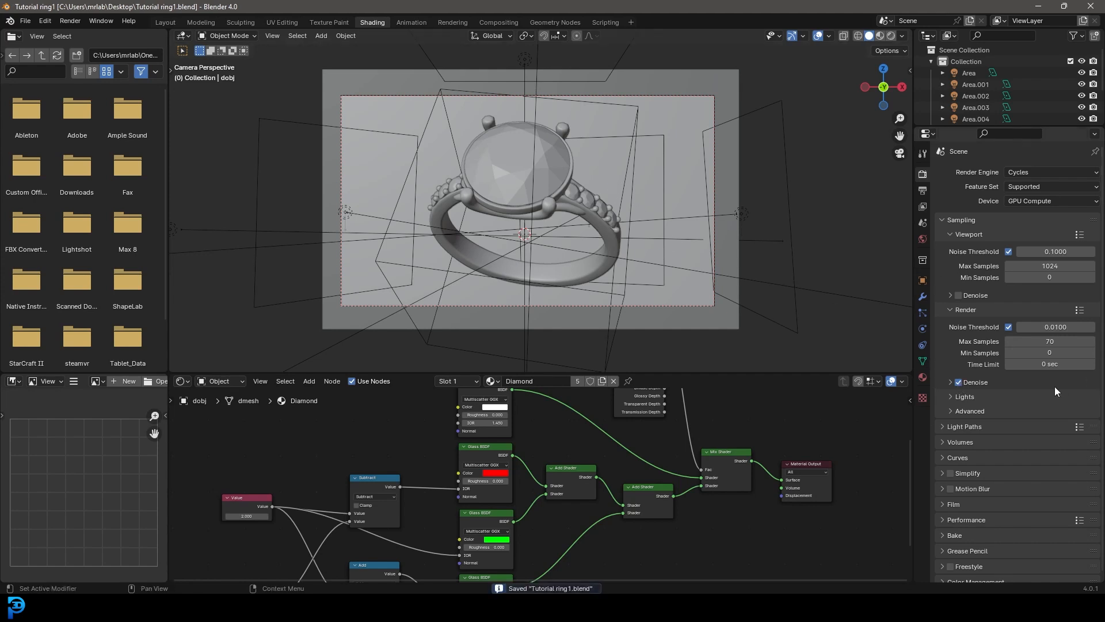
- Render the still image, inspect the ring up close and close the render window
{"action": "left_click", "coordinate": [71, 21]}
{"action": "left_click", "coordinate": [119, 37]}
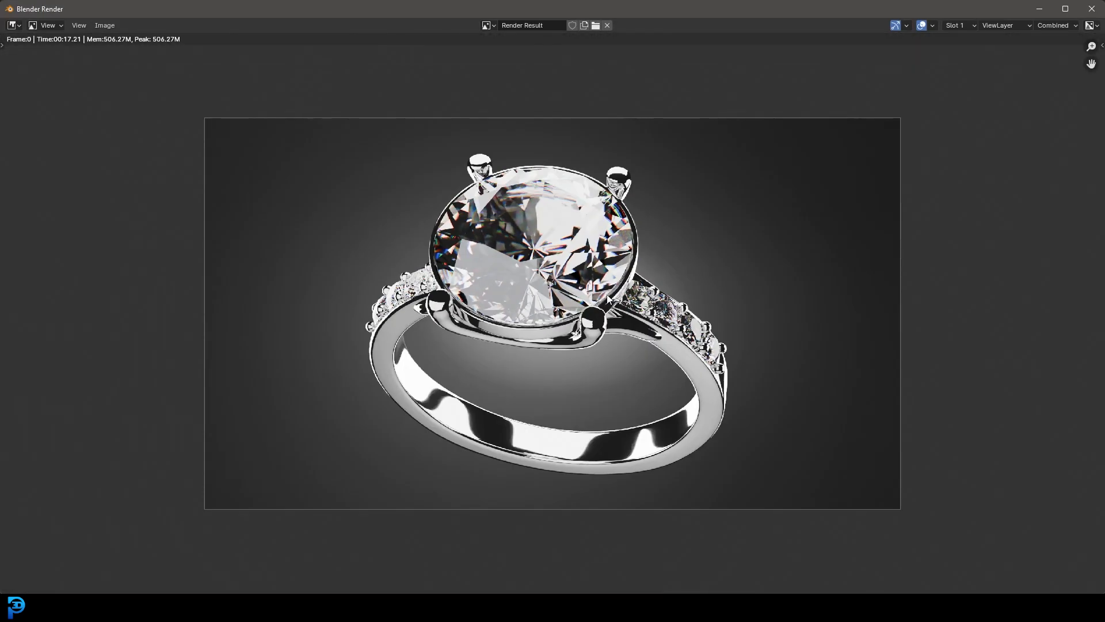
{"action": "scroll", "coordinate": [612, 305], "scroll_direction": "up", "scroll_amount": 1}
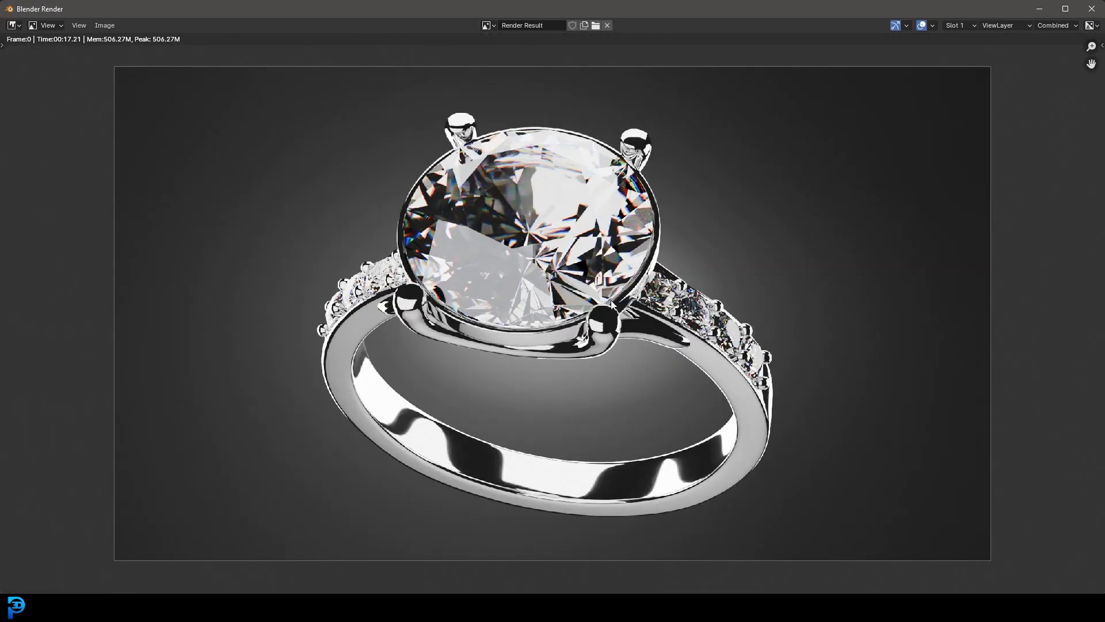
{"action": "left_click", "coordinate": [1091, 9]}
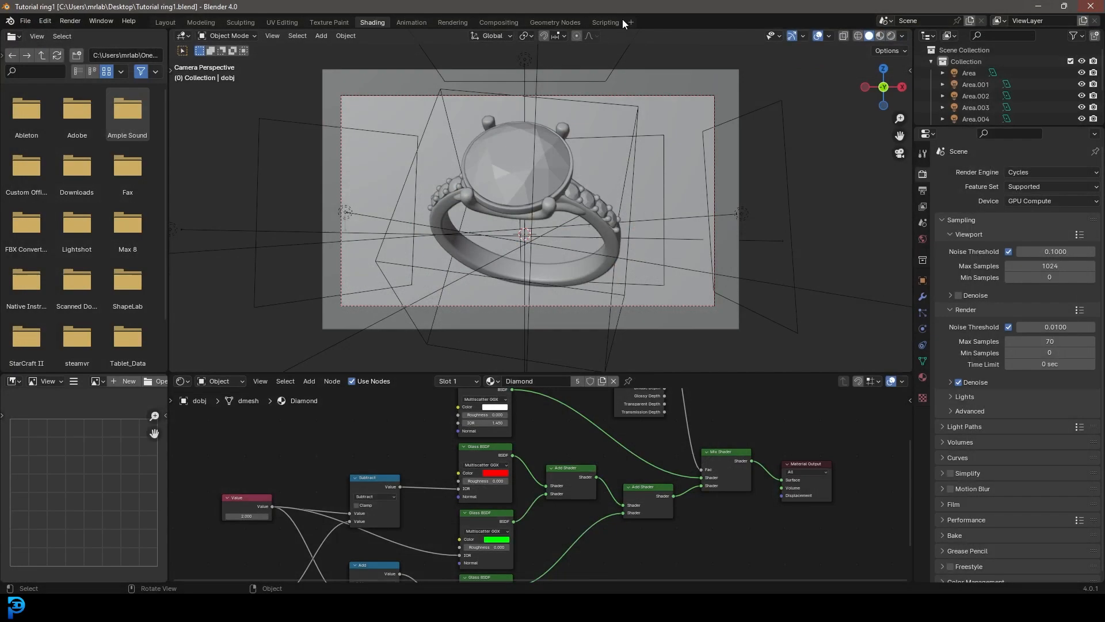
- Switch to the Compositing workspace and enable nodes for the scene
{"action": "left_click", "coordinate": [499, 22]}
{"action": "left_click", "coordinate": [128, 36]}
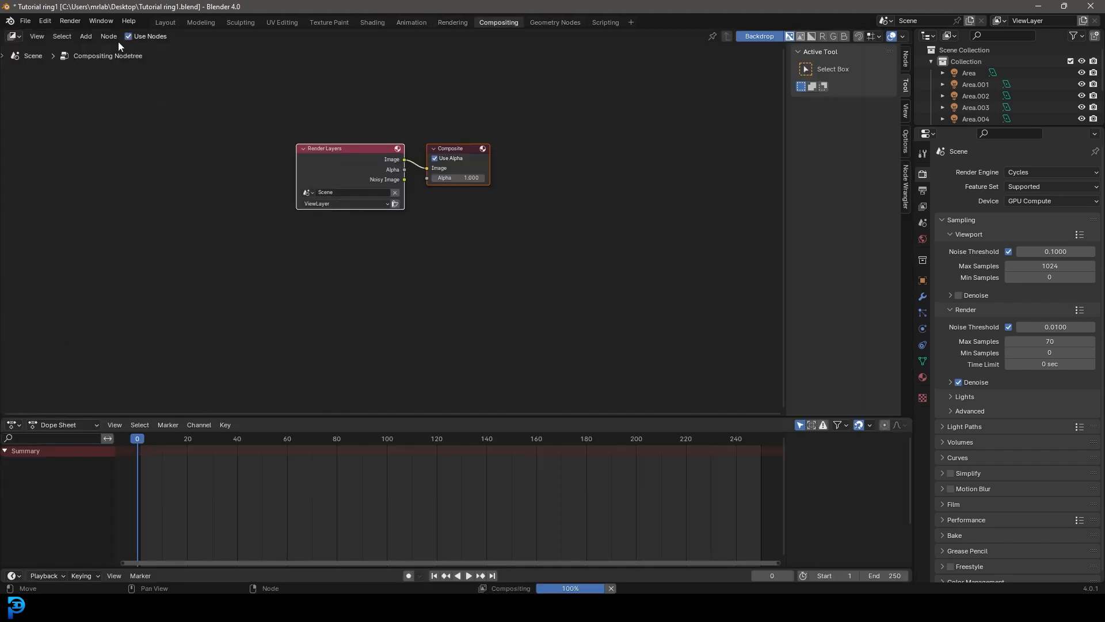
{"action": "middle_click_drag", "start_coordinate": [332, 190], "coordinate": [434, 266]}
{"action": "scroll", "coordinate": [430, 244], "scroll_direction": "up", "scroll_amount": 9}
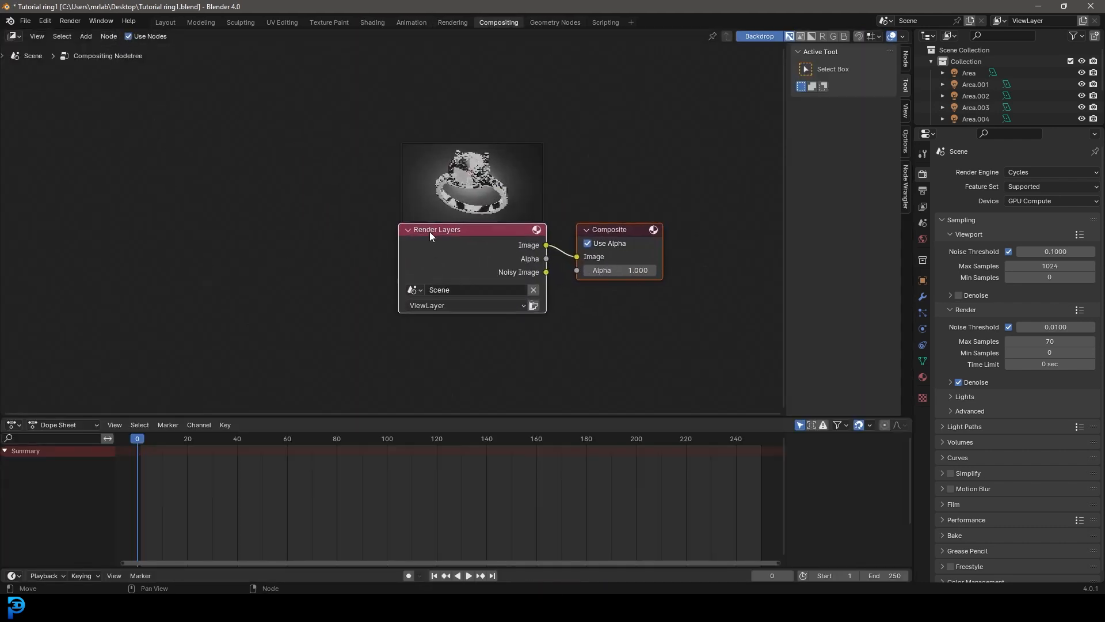
- Add a Viewer node below the Composite node, fed by the Render Layers image, and move the Render Layers node farther away from both
{"action": "middle_click_drag", "start_coordinate": [573, 215], "coordinate": [465, 186]}
{"action": "key", "text": "shift+a"}
{"action": "left_click", "coordinate": [465, 184]}
{"action": "type", "text": "view"}
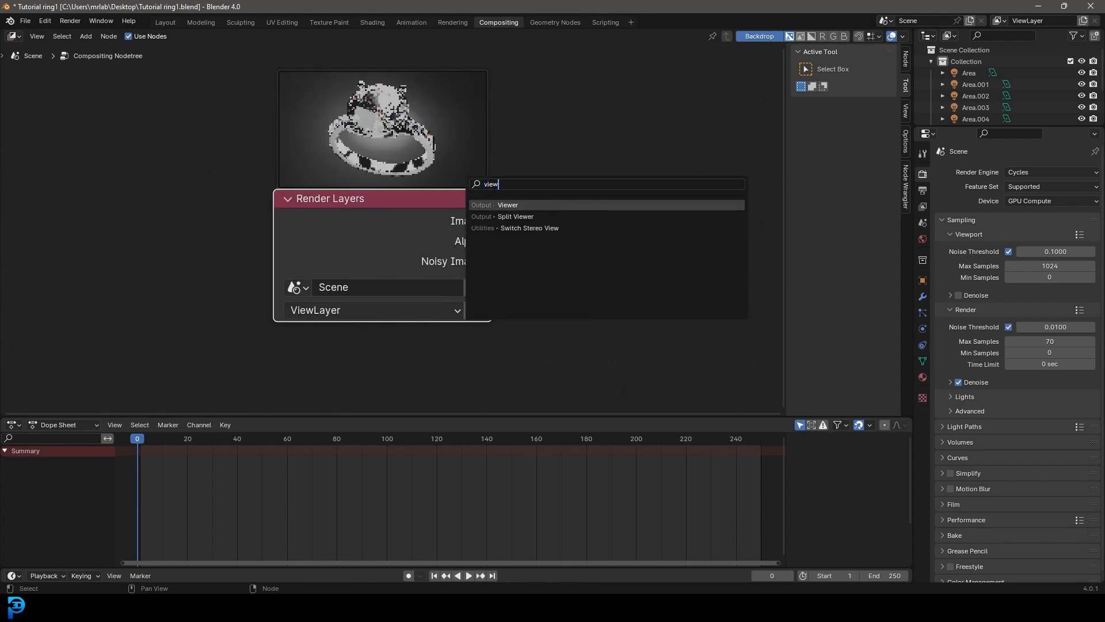
{"action": "key", "text": "Return"}
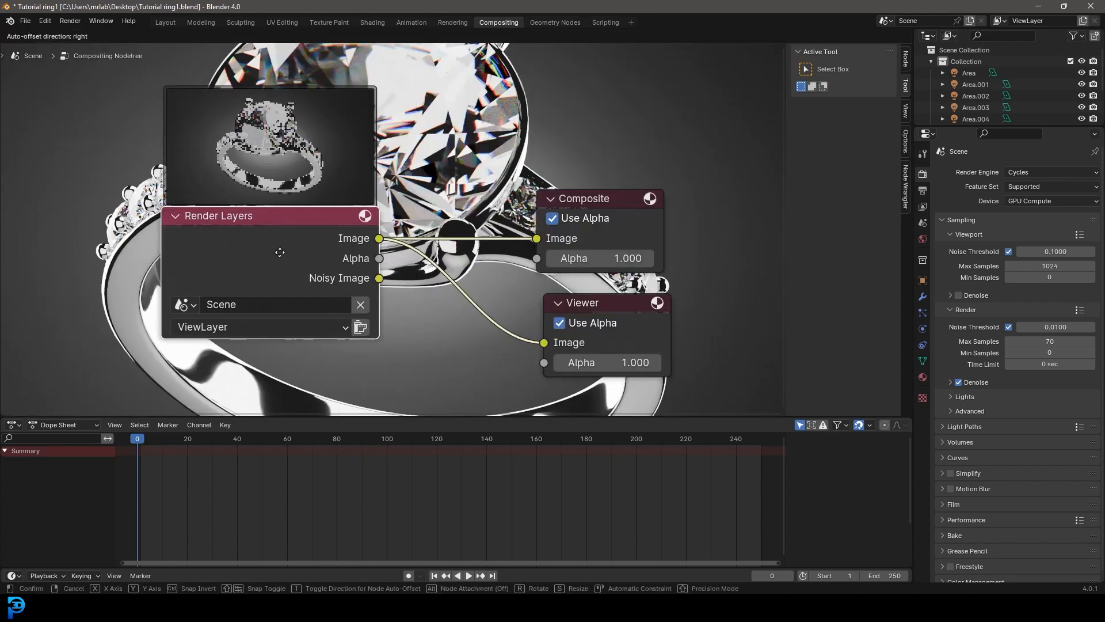
{"action": "left_click", "coordinate": [279, 254]}
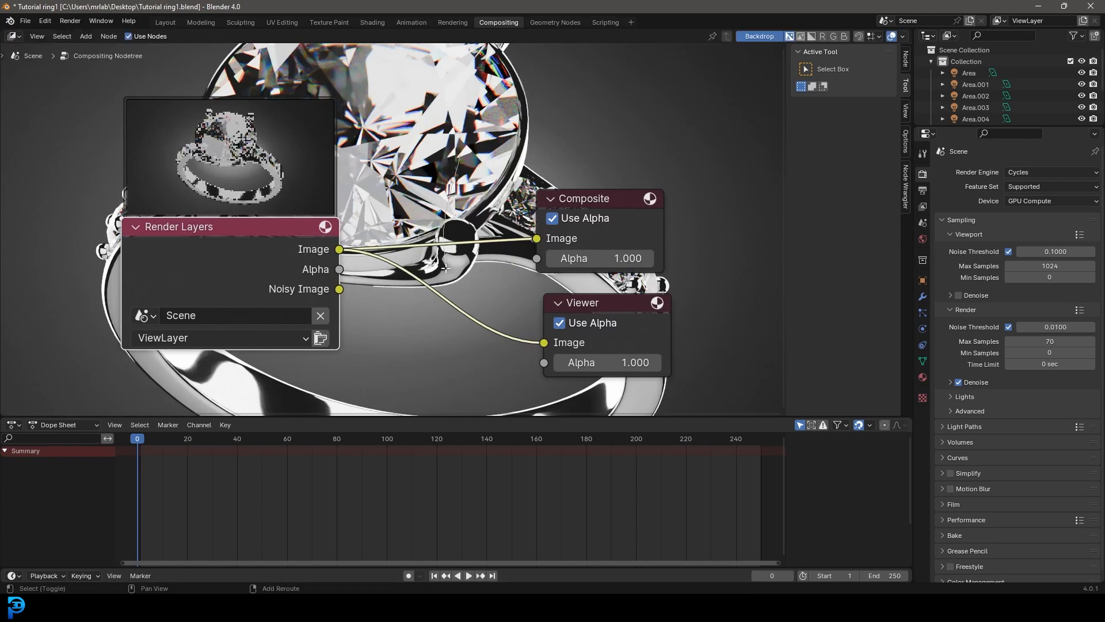
- Route the Render Layers image through one reroute point feeding both Composite and Viewer, and space the Render Layers node farther from them
{"action": "scroll", "coordinate": [475, 279], "scroll_direction": "down", "scroll_amount": 2}
{"action": "scroll", "coordinate": [475, 279], "scroll_direction": "down", "scroll_amount": 5}
{"action": "left_click_drag", "start_coordinate": [524, 313], "coordinate": [404, 202]}
{"action": "key", "text": "g"}
{"action": "left_click", "coordinate": [740, 208]}
{"action": "right_click", "coordinate": [600, 154]}
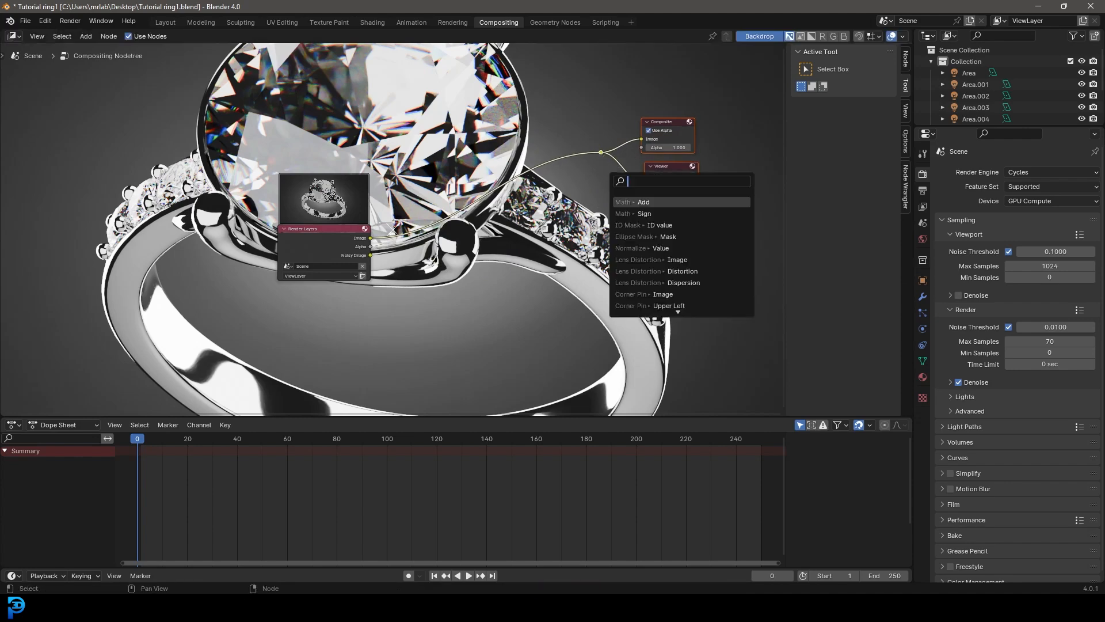
{"action": "middle_click_drag", "start_coordinate": [403, 278], "coordinate": [477, 320]}
{"action": "scroll", "coordinate": [477, 319], "scroll_direction": "up", "scroll_amount": 1}
{"action": "left_click_drag", "start_coordinate": [426, 279], "coordinate": [374, 181]}
{"action": "scroll", "coordinate": [556, 223], "scroll_direction": "down", "scroll_amount": 1}
{"action": "middle_click_drag", "start_coordinate": [555, 223], "coordinate": [437, 283]}
{"action": "scroll", "coordinate": [438, 277], "scroll_direction": "up", "scroll_amount": 1}
- Insert a Lens Distortion node on the image link between Render Layers and the reroute point
{"action": "key", "text": "shift+a"}
{"action": "left_click", "coordinate": [470, 223]}
{"action": "type", "text": "lens"}
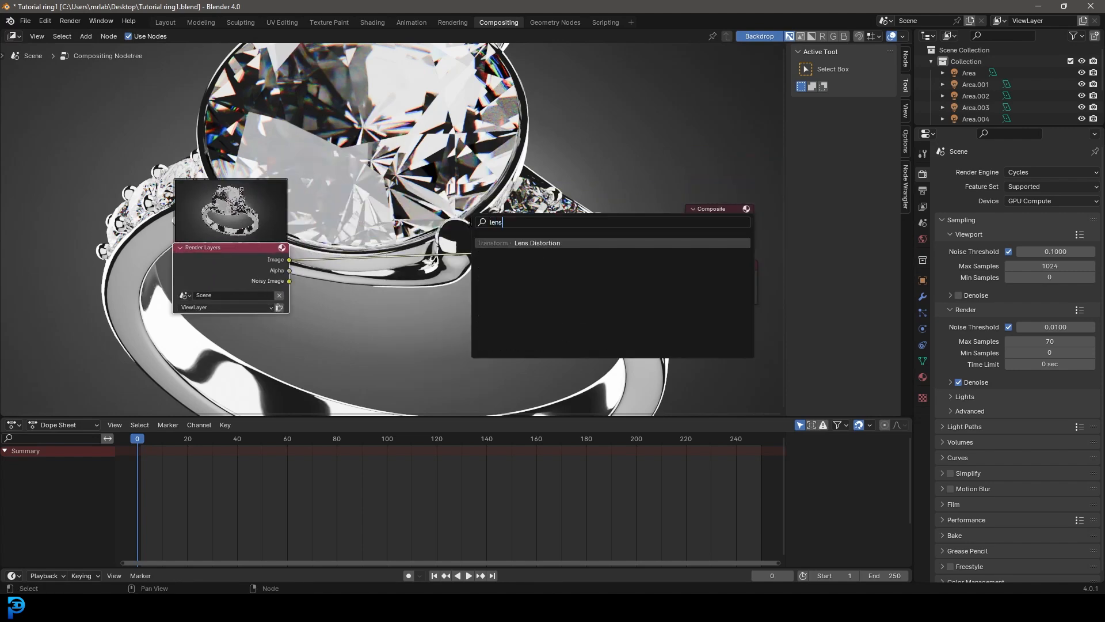
{"action": "left_click", "coordinate": [531, 243]}
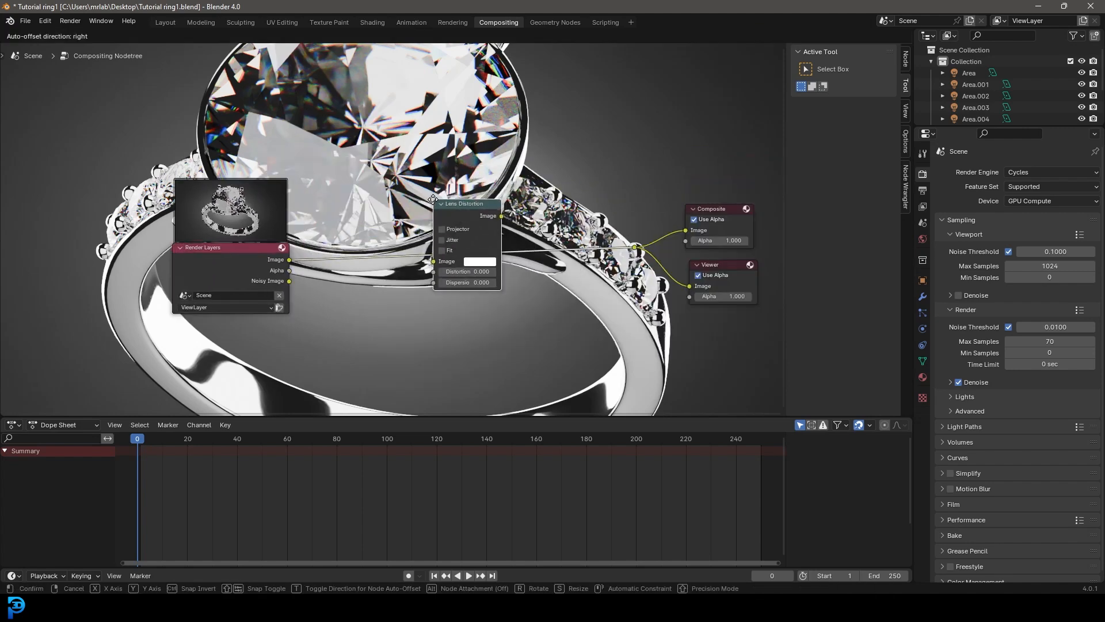
{"action": "left_click", "coordinate": [436, 239]}
- Set the lens distortion's Distortion to 0.05 and Dispersion to 0.07, and enable Jitter and Fit
{"action": "scroll", "coordinate": [436, 240], "scroll_direction": "up", "scroll_amount": 1}
{"action": "scroll", "coordinate": [436, 239], "scroll_direction": "up", "scroll_amount": 2}
{"action": "left_click", "coordinate": [480, 287]}
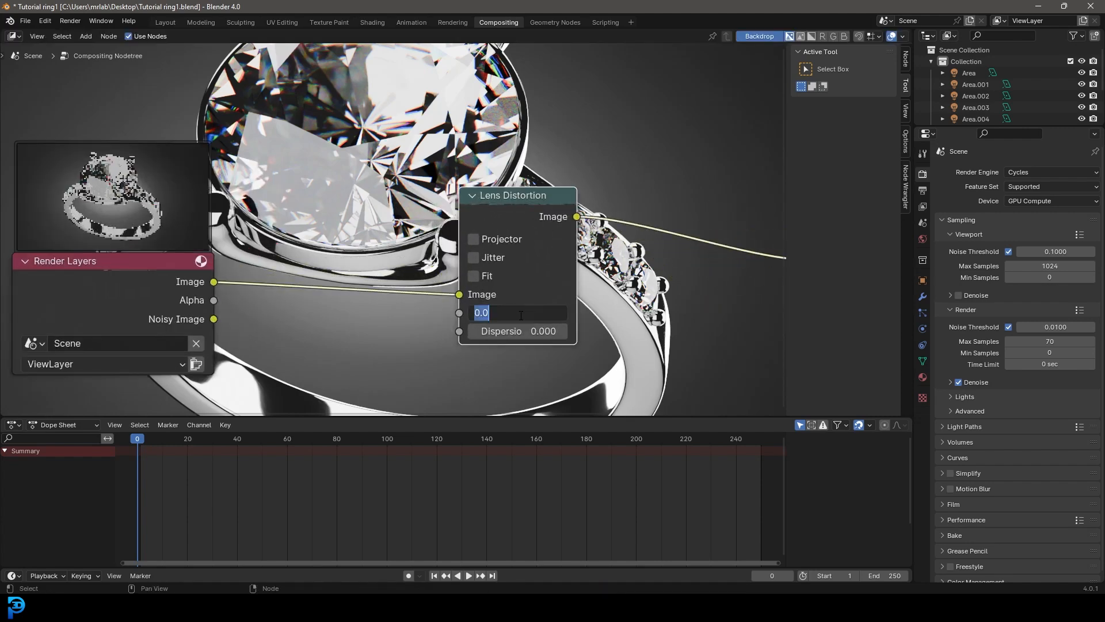
{"action": "type", "text": ".05"}
{"action": "key", "text": "Return"}
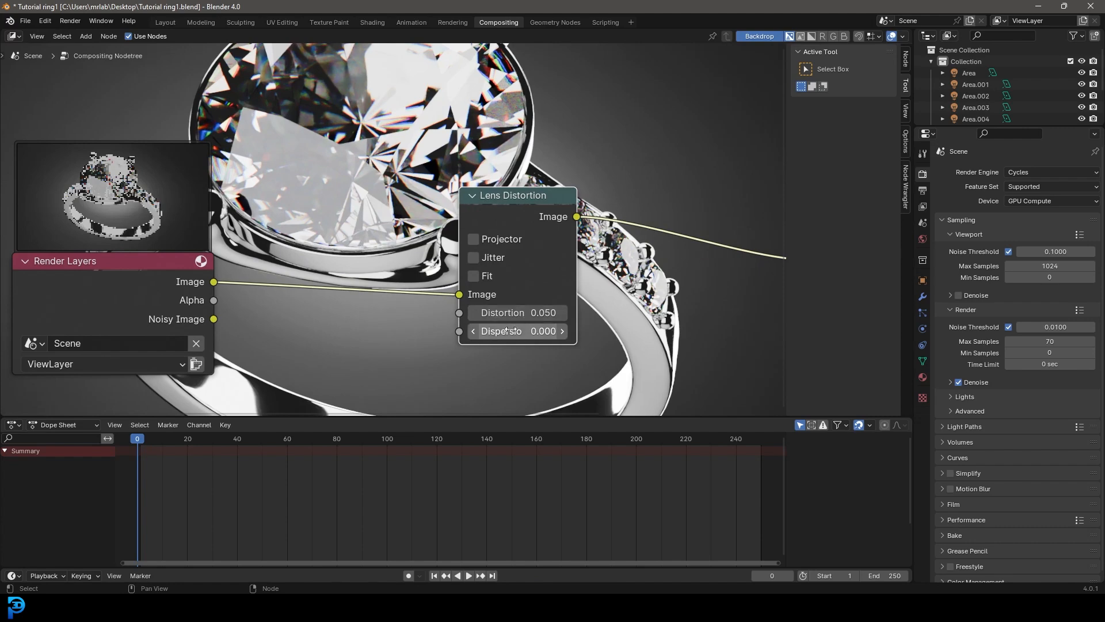
{"action": "left_click", "coordinate": [512, 328]}
{"action": "type", "text": ".07"}
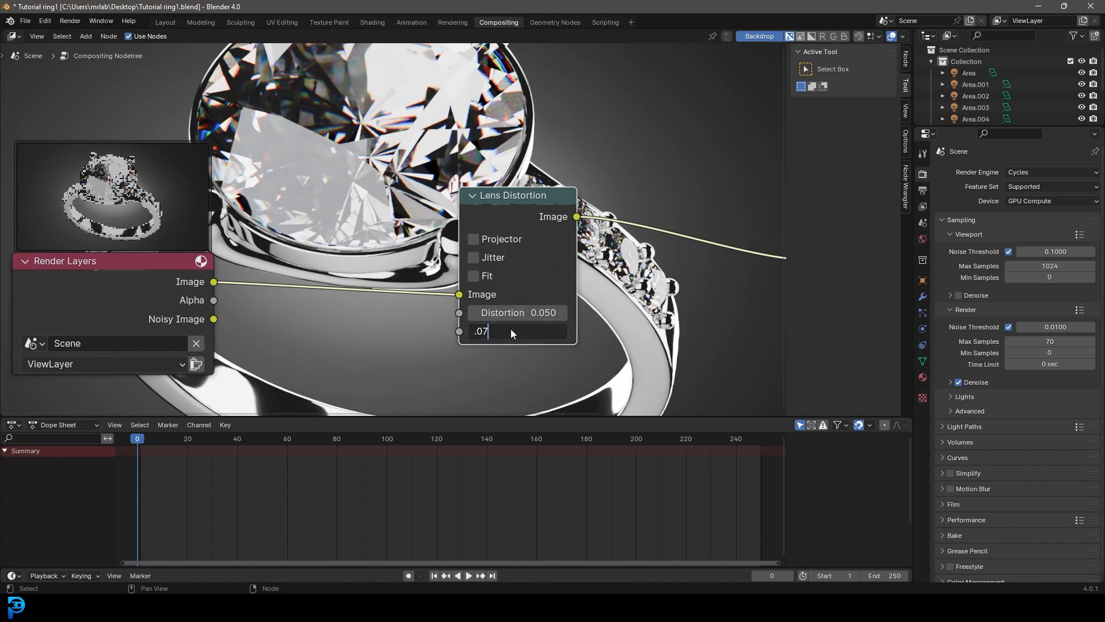
{"action": "key", "text": "Return"}
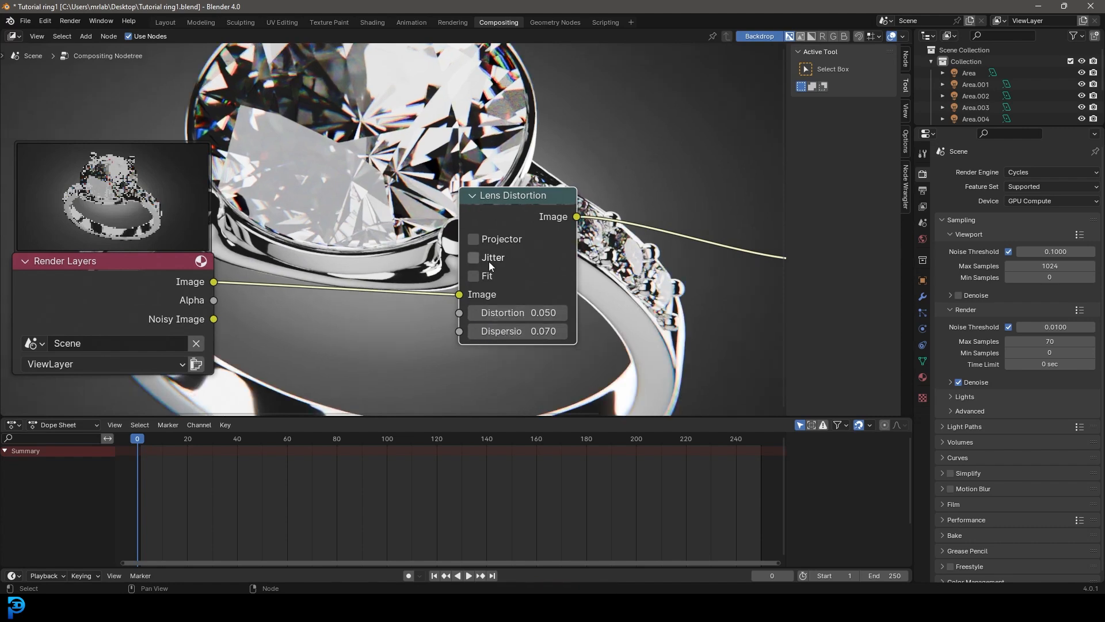
{"action": "left_click", "coordinate": [473, 258]}
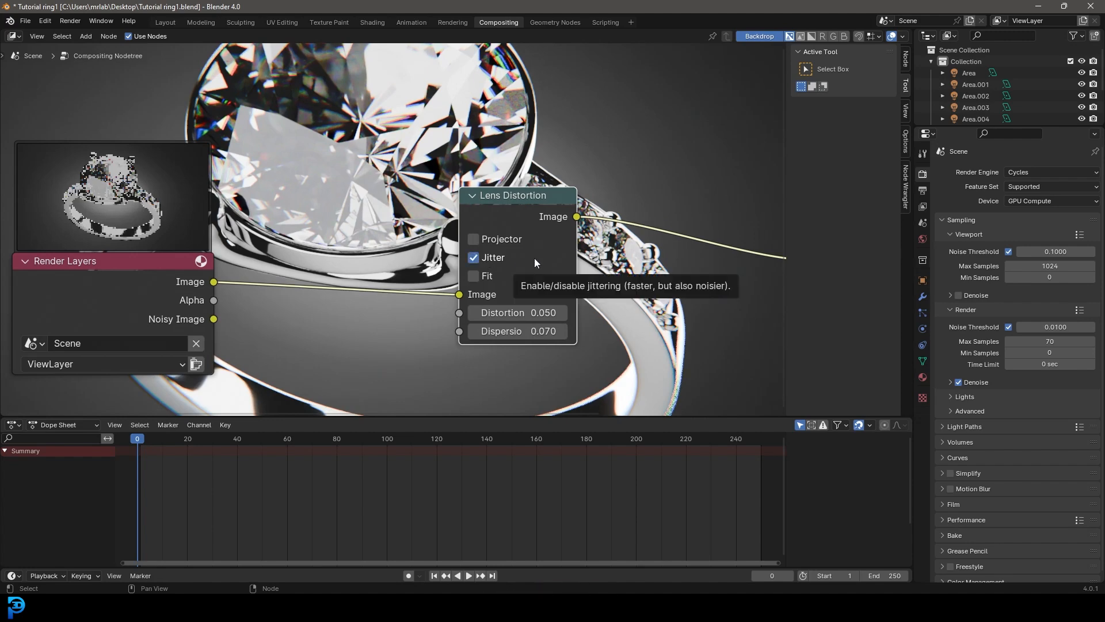
{"action": "left_click", "coordinate": [478, 276]}
- Maximize the compositing node editor and rescale the backdrop so the whole ring fills the view
{"action": "middle_click_drag", "start_coordinate": [399, 240], "coordinate": [293, 130]}
{"action": "key", "text": "v"}
{"action": "key", "text": "v"}
{"action": "key", "text": "v"}
{"action": "key", "text": "v"}
{"action": "scroll", "coordinate": [406, 233], "scroll_direction": "down", "scroll_amount": 3}
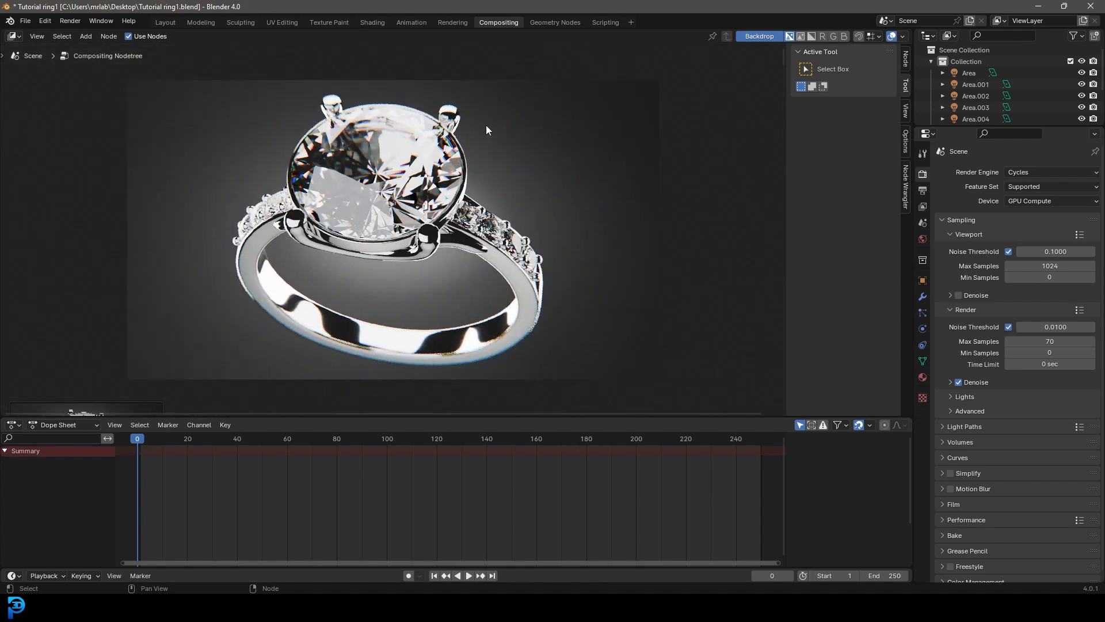
{"action": "key", "text": "ctrl+space"}
{"action": "key", "text": "alt+v"}
{"action": "key", "text": "alt+v"}
{"action": "key", "text": "alt+v"}
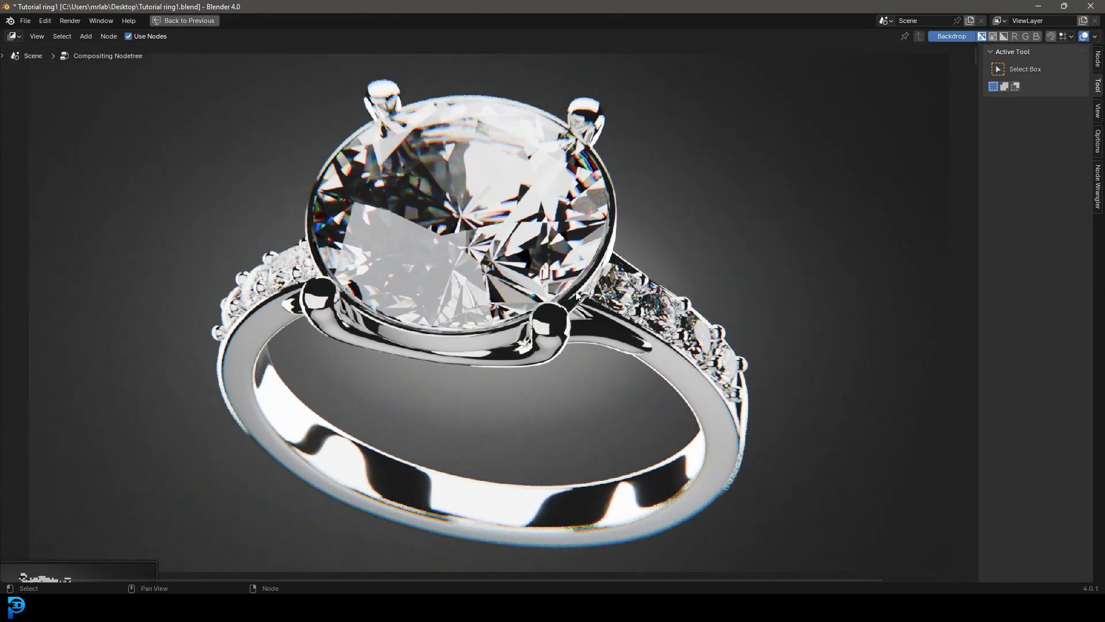
- Compare the ring image with the Lens Distortion node muted and active, and shrink the backdrop slightly
{"action": "middle_click_drag", "start_coordinate": [487, 442], "coordinate": [478, 168]}
{"action": "scroll", "coordinate": [436, 349], "scroll_direction": "down", "scroll_amount": 2}
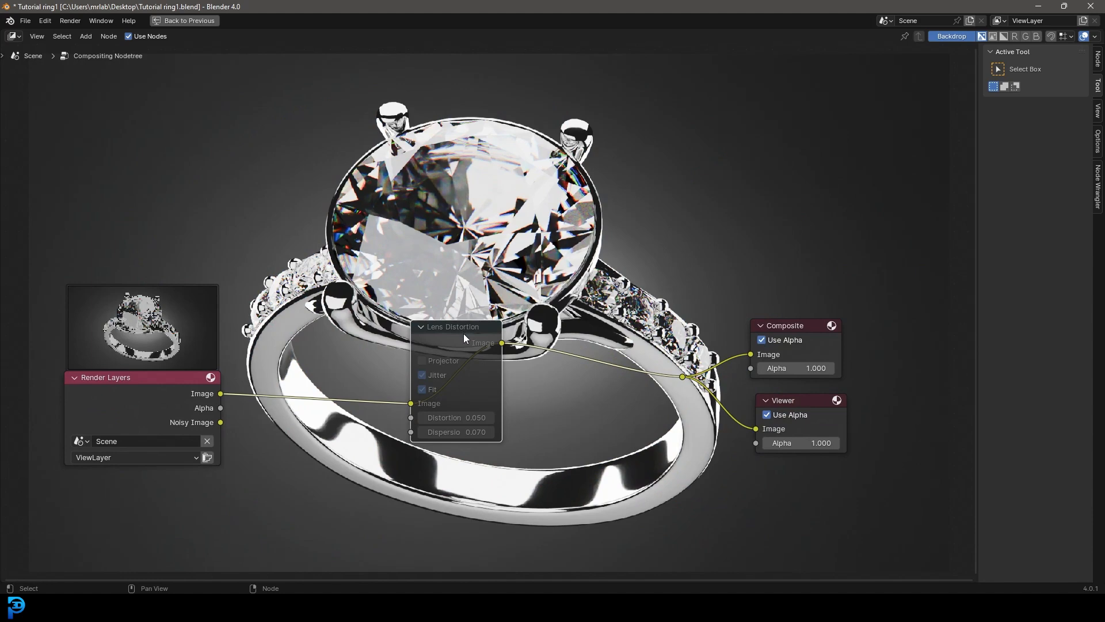
{"action": "scroll", "coordinate": [640, 302], "scroll_direction": "down", "scroll_amount": 2}
{"action": "middle_click_drag", "start_coordinate": [640, 228], "coordinate": [583, 401]}
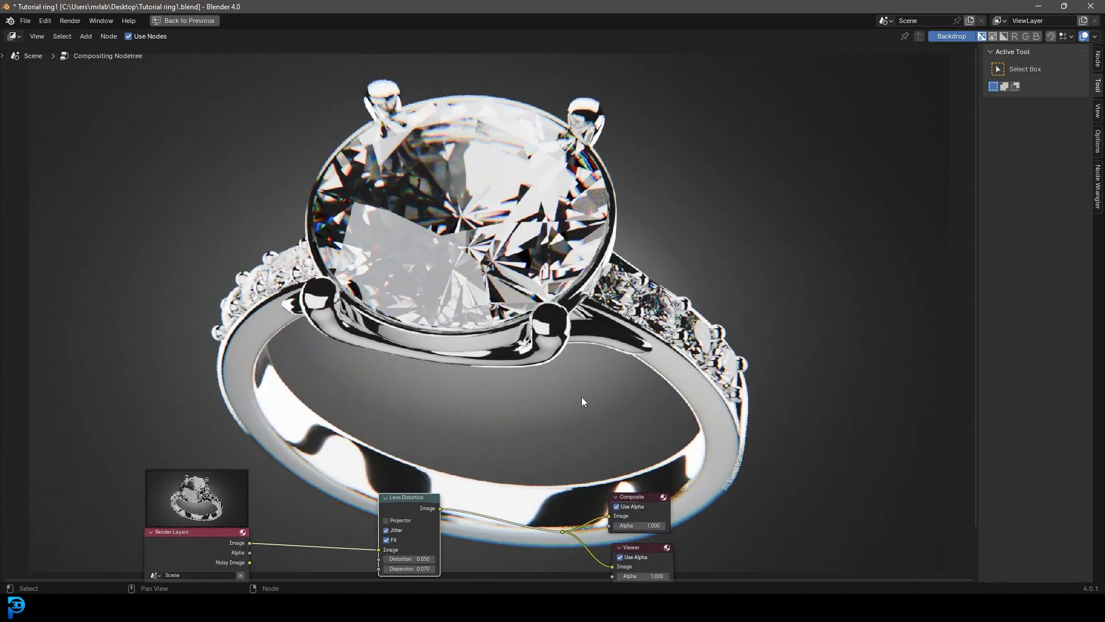
{"action": "key", "text": "v"}
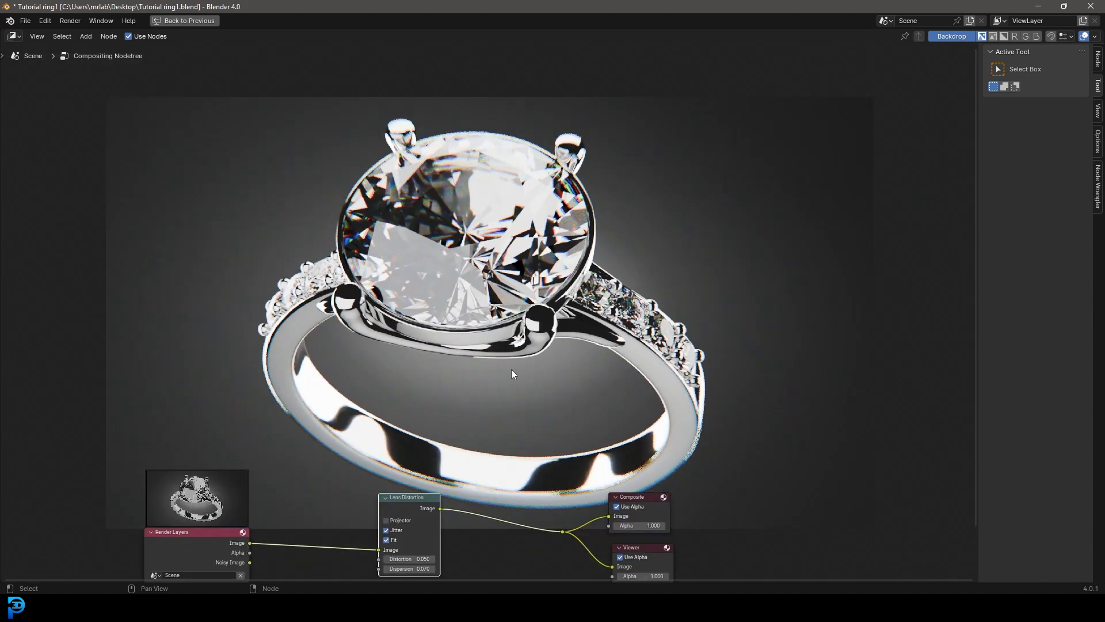